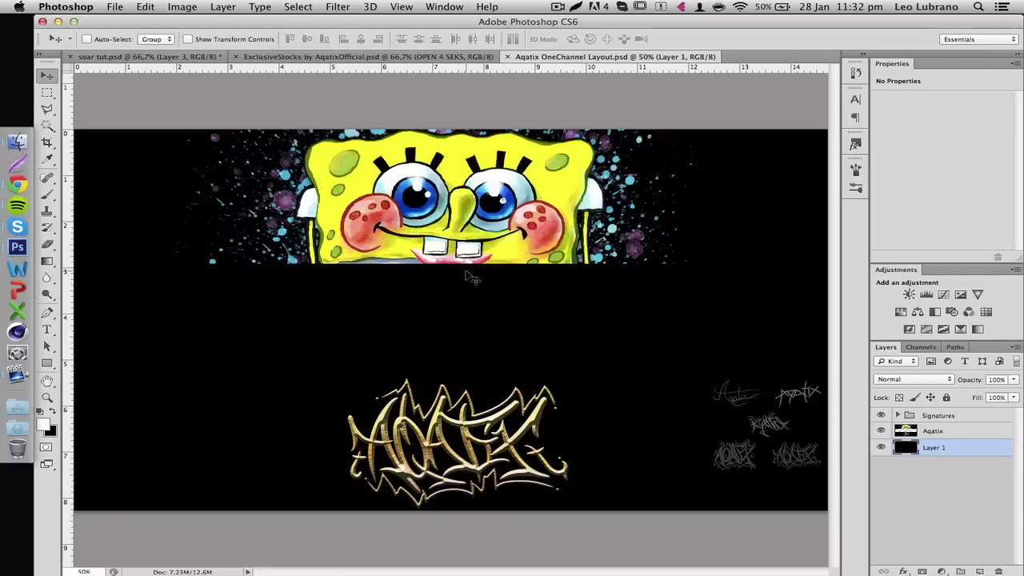
Look over soar tut.psd and Aqatix OneChannel Layout.psd, check a favorite contact's conversation in Skype, and return to Photoshop.
{"action": "left_click", "coordinate": [168, 58]}
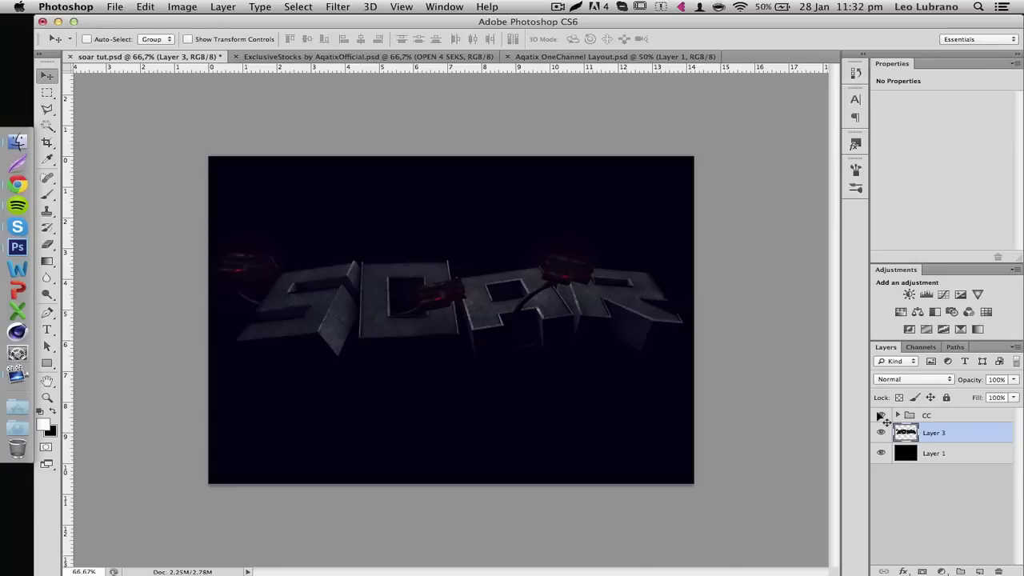
{"action": "left_click", "coordinate": [607, 57]}
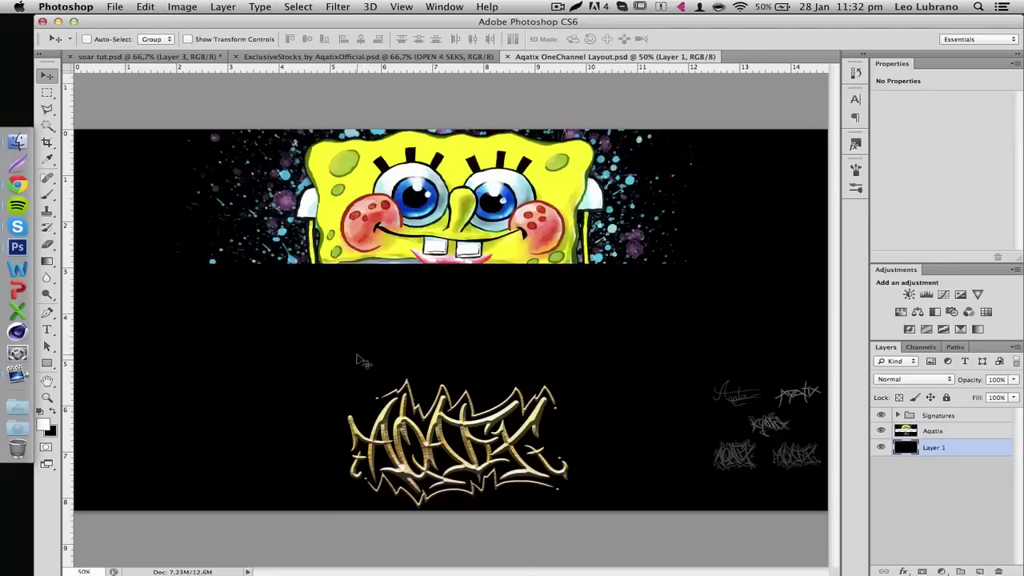
{"action": "left_click", "coordinate": [7, 230]}
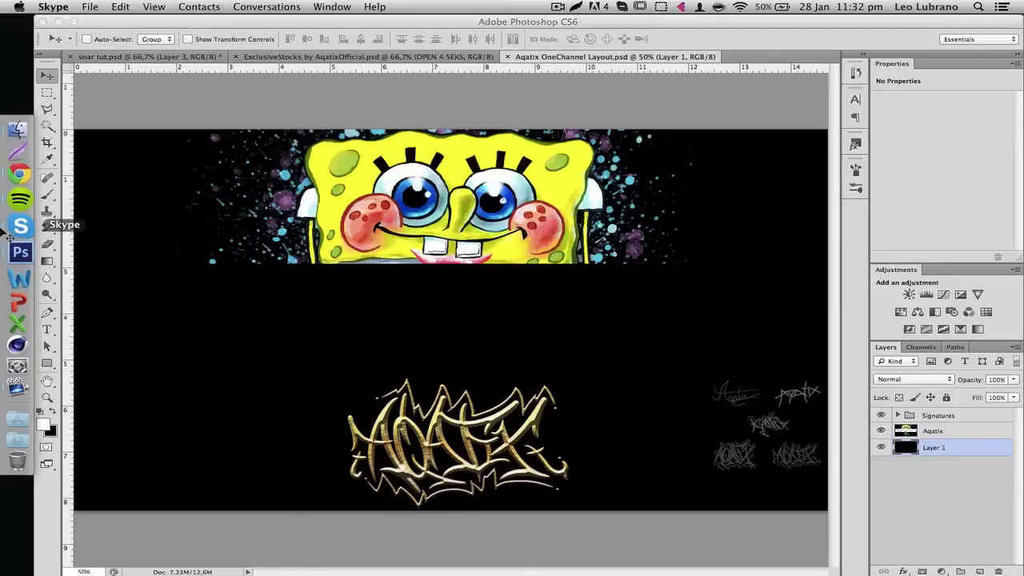
{"action": "left_click", "coordinate": [80, 137]}
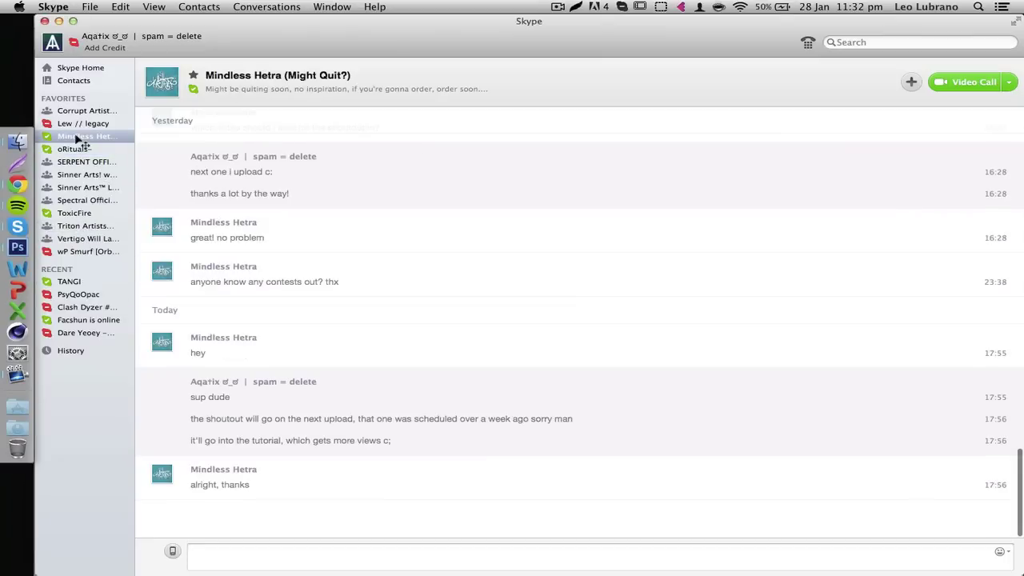
{"action": "left_click", "coordinate": [18, 248]}
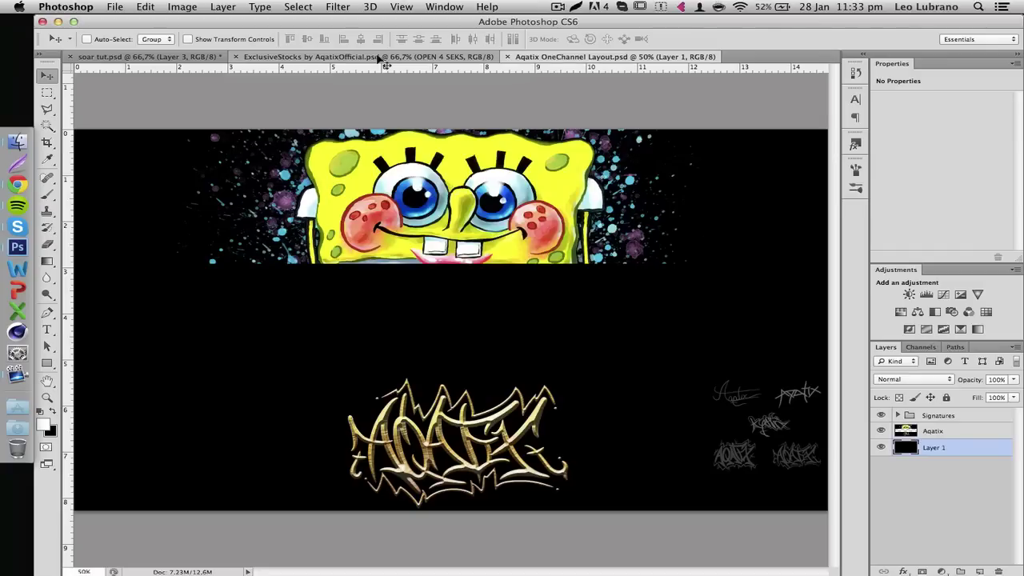
Compare soar tut.psd with Aqatix OneChannel Layout.psd and inspect the layout's open middle band by hiding and reshowing Layer 1.
{"action": "left_click", "coordinate": [168, 58]}
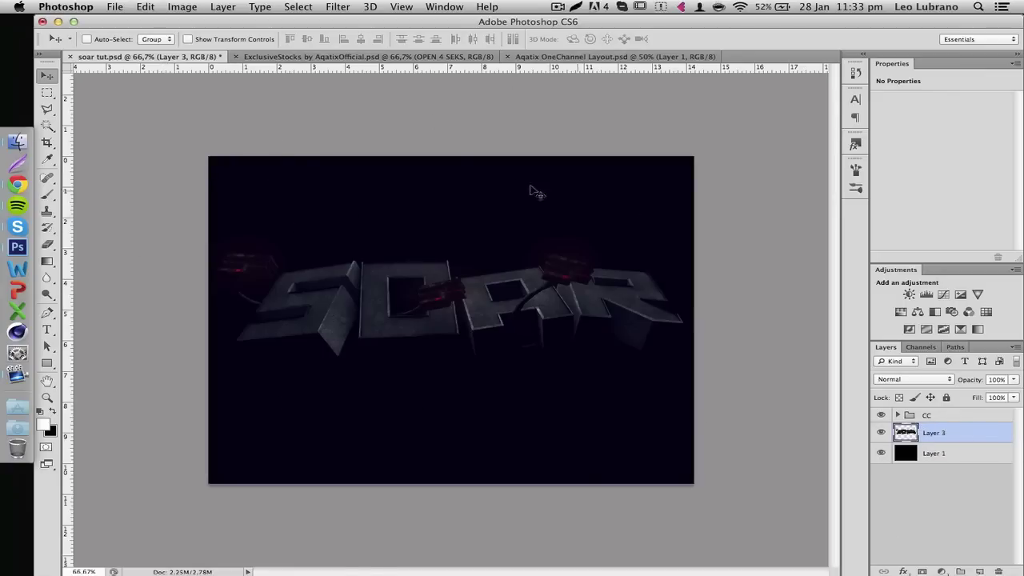
{"action": "left_click", "coordinate": [640, 55]}
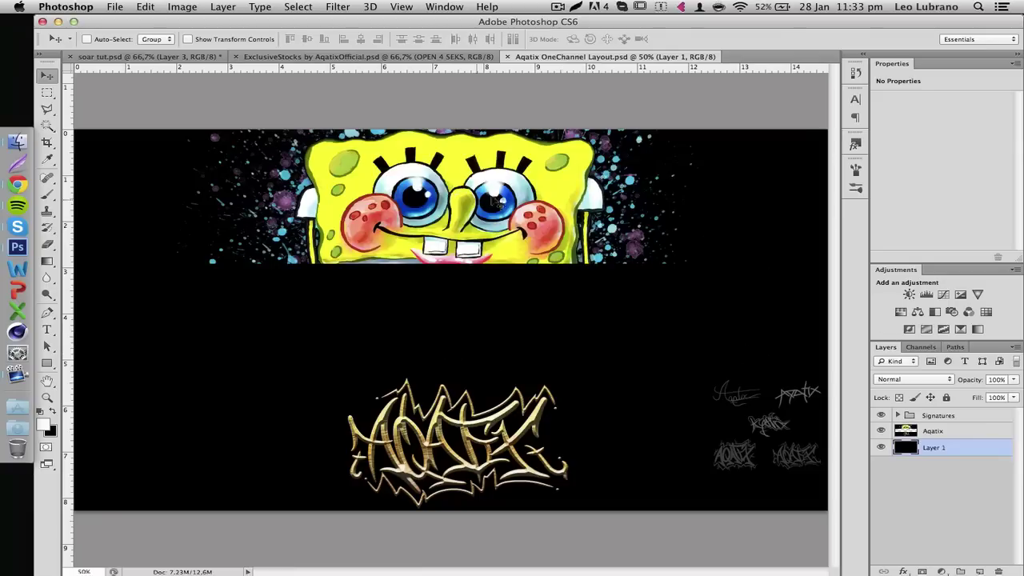
{"action": "left_click", "coordinate": [881, 447]}
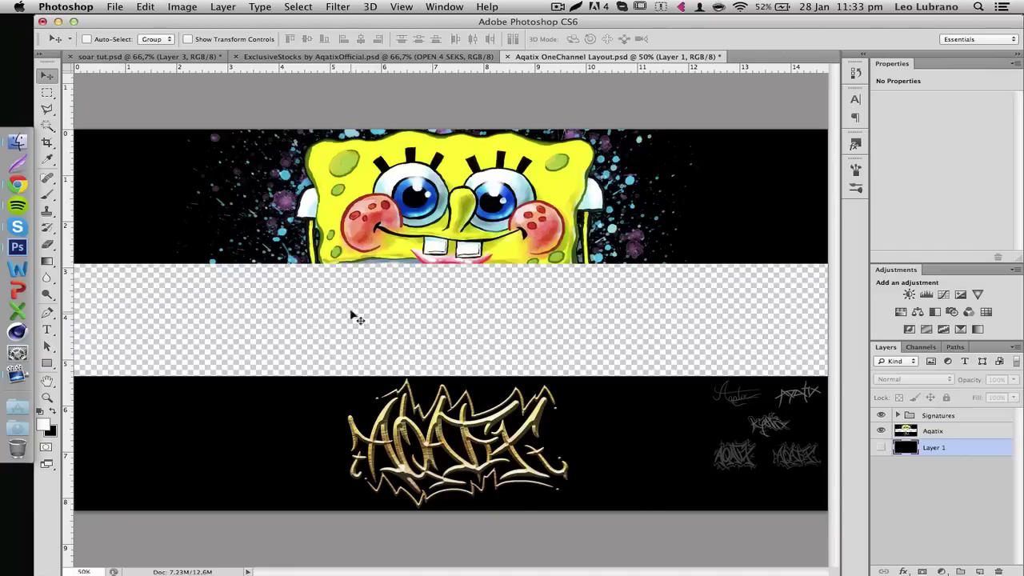
{"action": "left_click", "coordinate": [882, 449]}
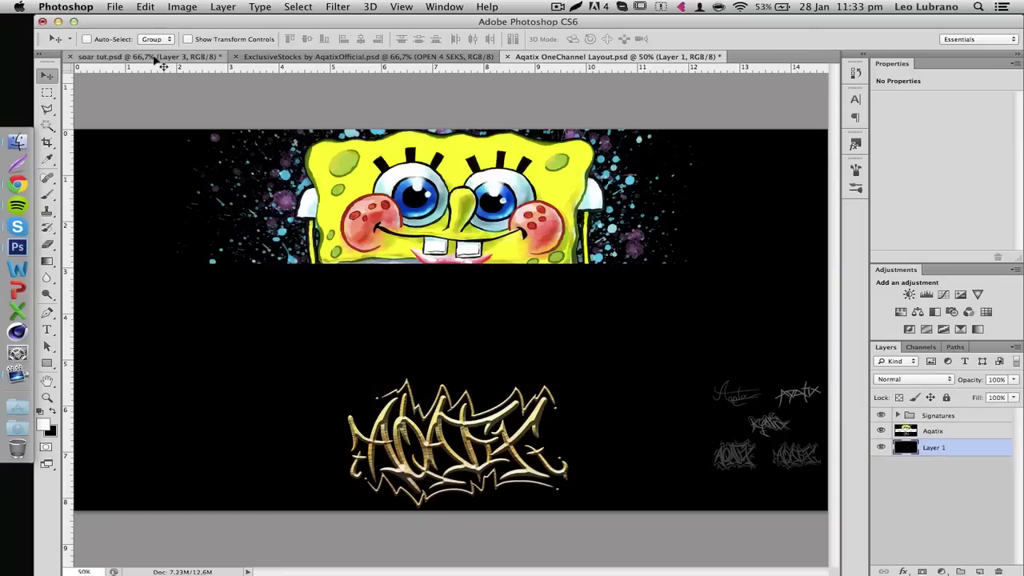
Copy the CC group and Layer 3 from soar tut.psd into the middle band of Aqatix OneChannel Layout.psd.
{"action": "left_click", "coordinate": [160, 57]}
{"action": "left_click", "coordinate": [944, 415], "text": "shift"}
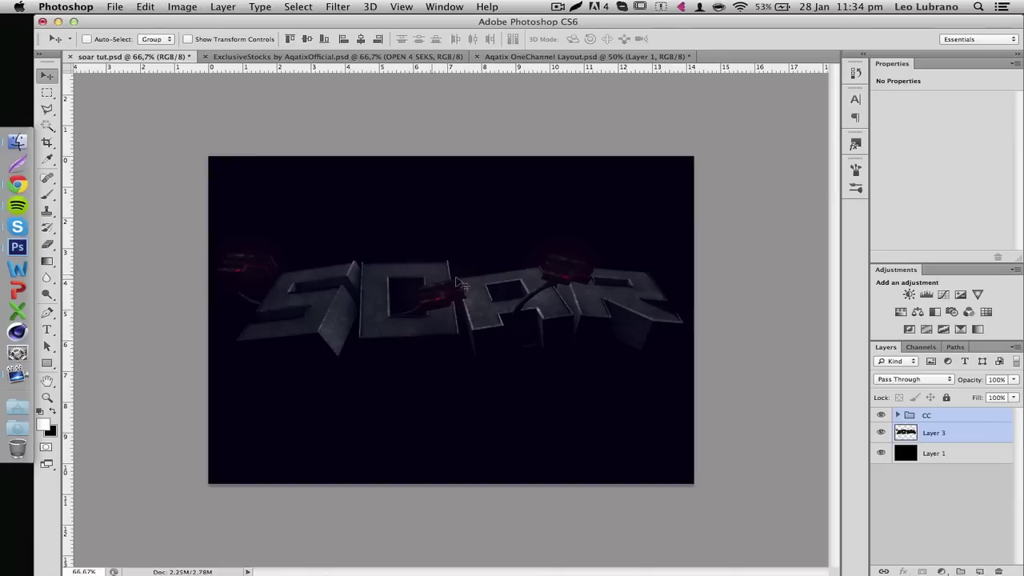
{"action": "left_click_drag", "start_coordinate": [439, 333], "coordinate": [468, 349]}
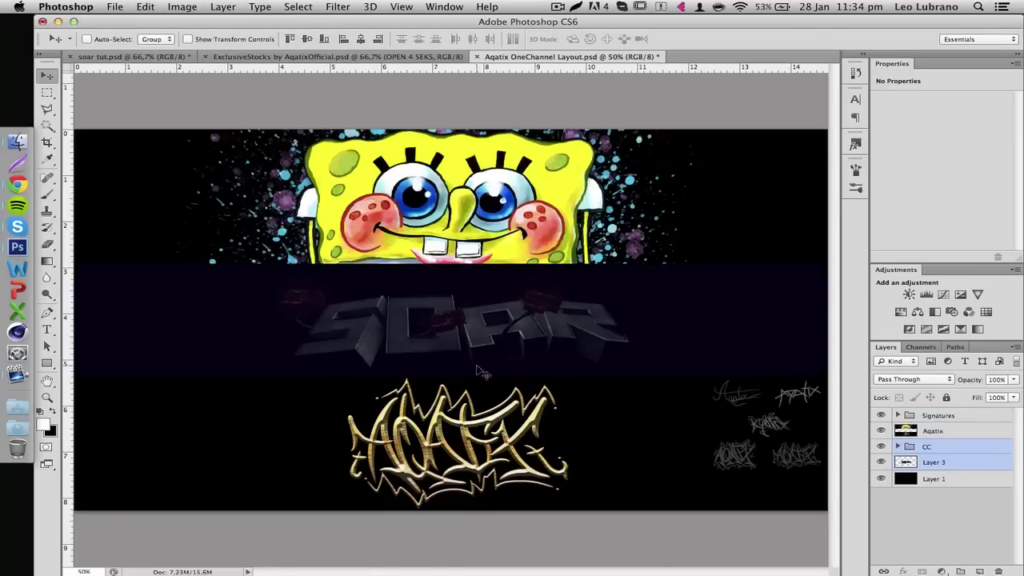
Rotate the 3D text on Layer 3 slightly clockwise and reposition it within the layout's middle band.
{"action": "key", "text": "super+plus"}
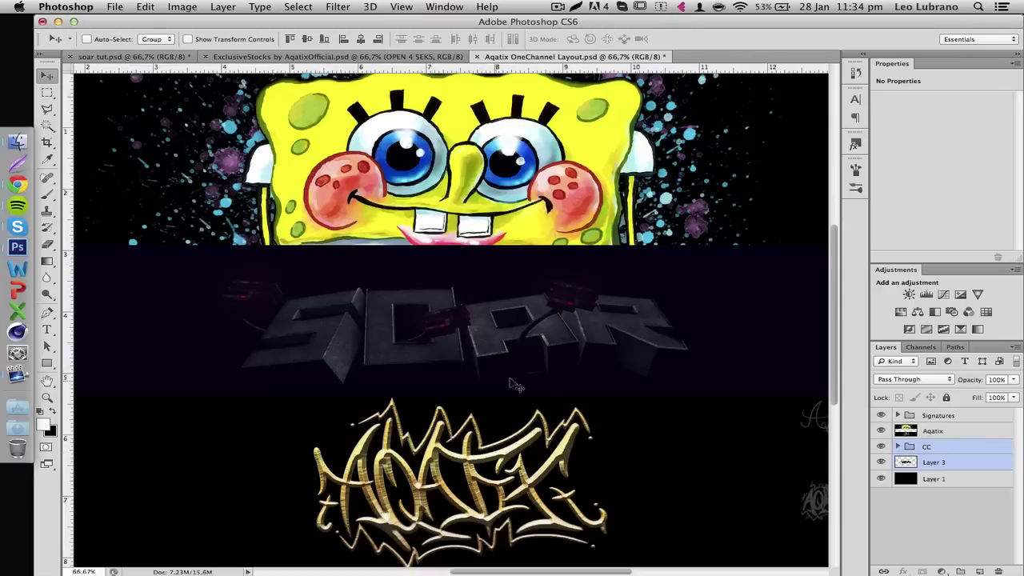
{"action": "left_click", "coordinate": [956, 463]}
{"action": "left_click_drag", "start_coordinate": [565, 453], "coordinate": [560, 444]}
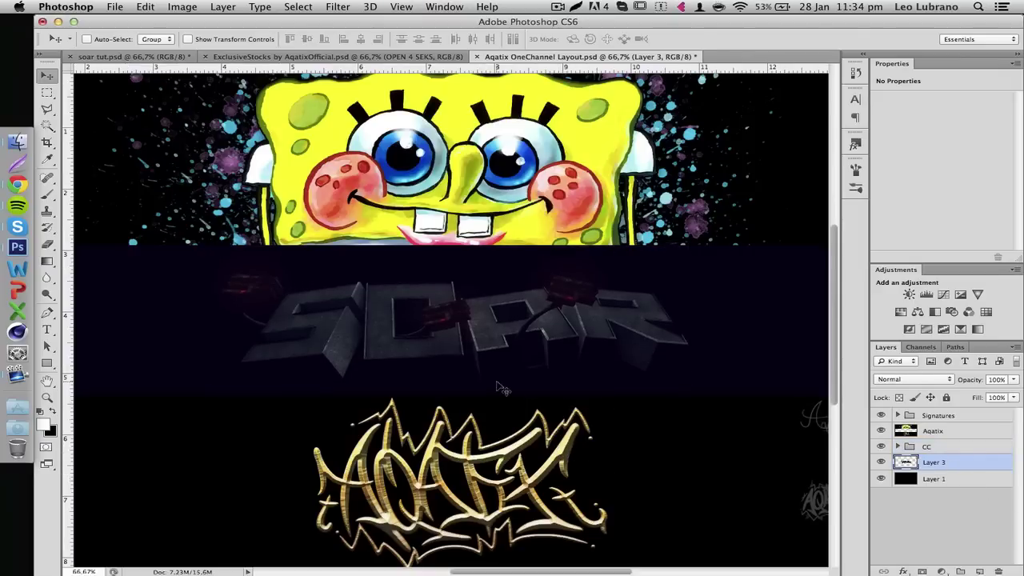
{"action": "key", "text": "super+t"}
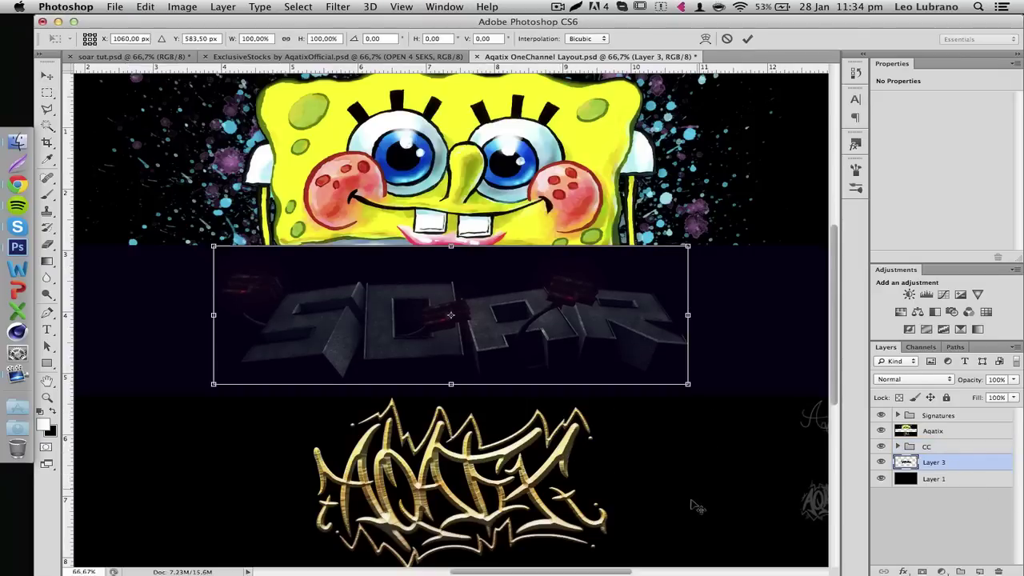
{"action": "left_click_drag", "start_coordinate": [682, 516], "coordinate": [675, 519]}
{"action": "key", "text": "Return"}
{"action": "key", "text": "ctrl+z"}
{"action": "key", "text": "ctrl+z"}
{"action": "key", "text": "ctrl+z"}
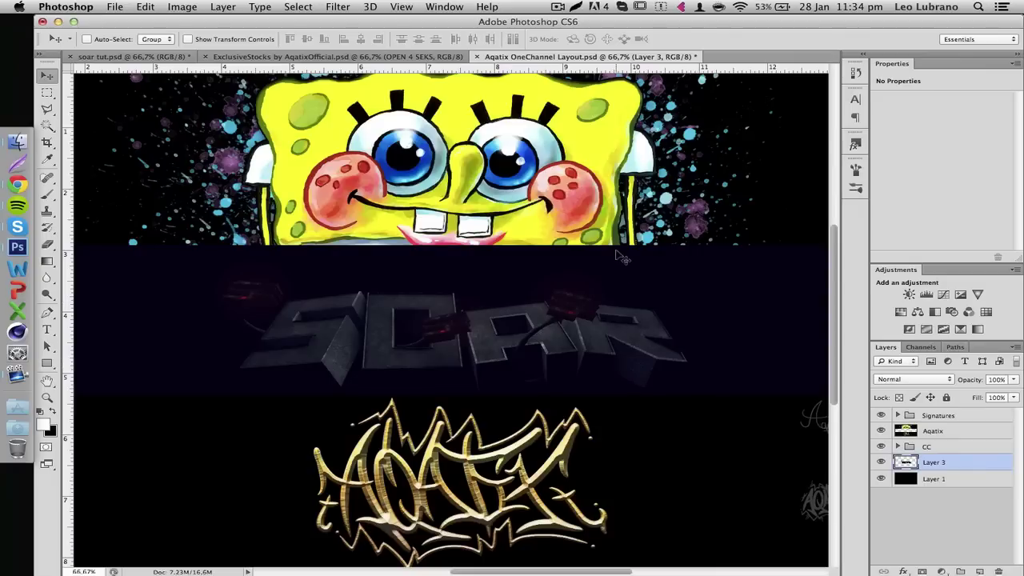
Scale the 3D text on Layer 3 up from its center to about 116% and apply the transform.
{"action": "key", "text": "super+t"}
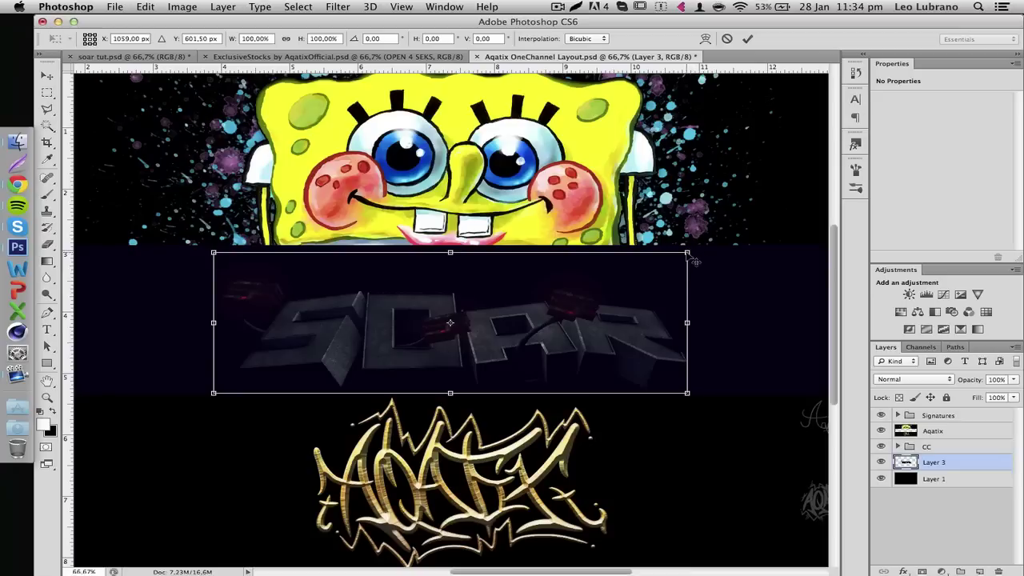
{"action": "mouse_move", "coordinate": [690, 255]}
{"action": "left_mouse_down"}
{"action": "mouse_move", "coordinate": [693, 235]}
{"action": "mouse_move", "coordinate": [726, 239]}
{"action": "mouse_move", "coordinate": [730, 278]}
{"action": "mouse_move", "coordinate": [712, 286]}
{"action": "mouse_move", "coordinate": [678, 264]}
{"action": "left_mouse_up"}
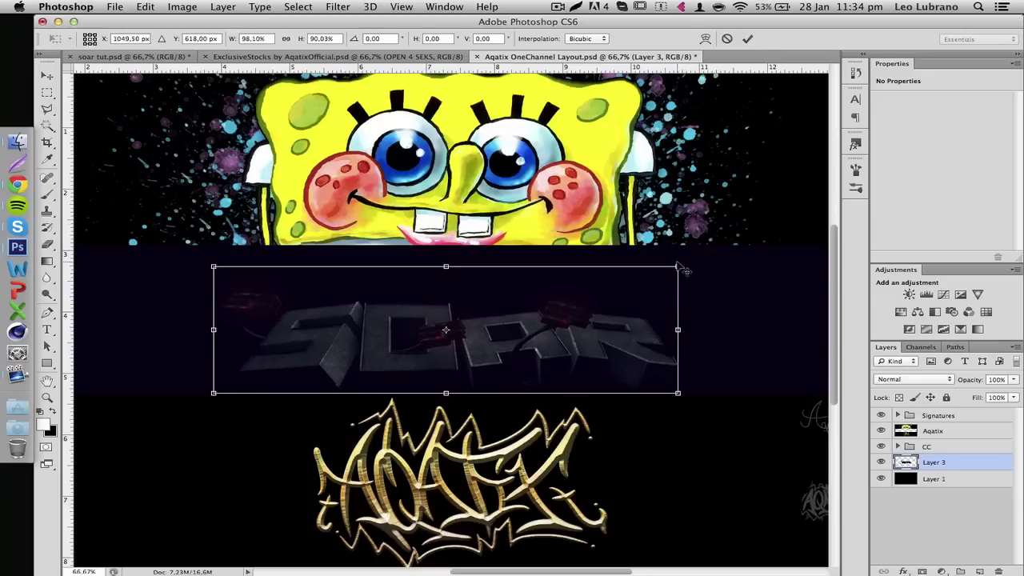
{"action": "key", "text": "super+z"}
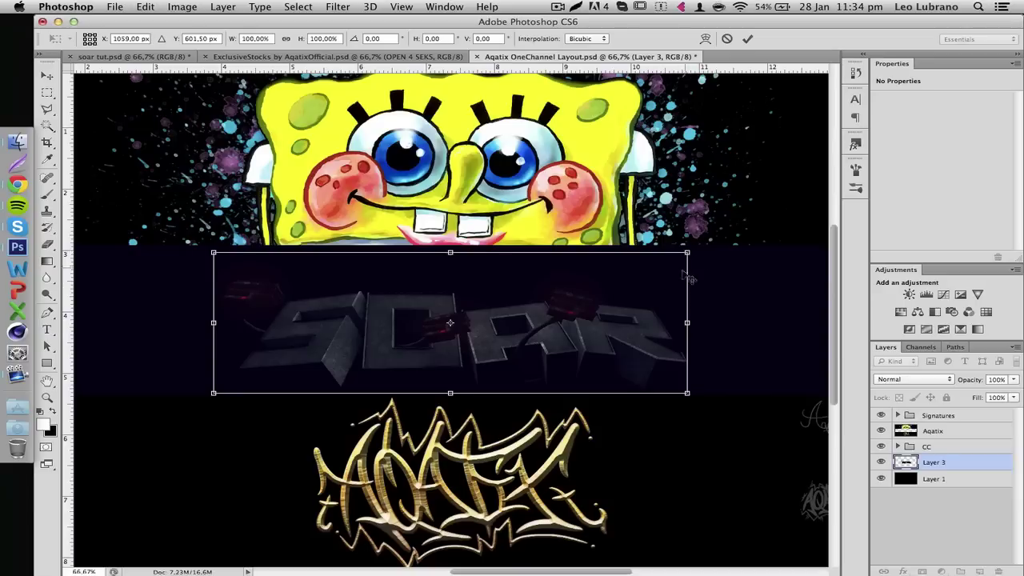
{"action": "left_click_drag", "start_coordinate": [694, 255], "coordinate": [718, 249]}
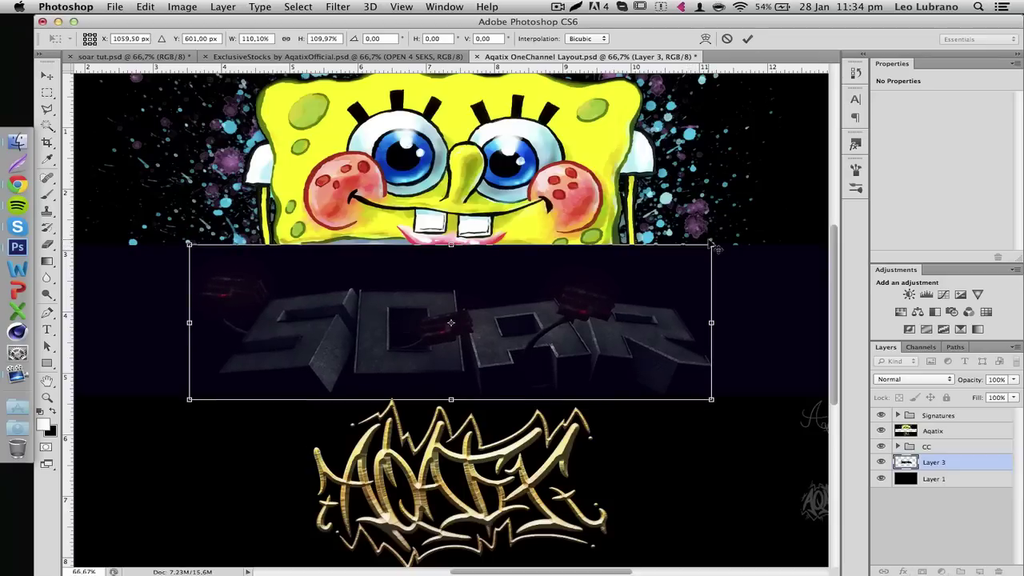
{"action": "left_click_drag", "start_coordinate": [722, 250], "coordinate": [734, 241]}
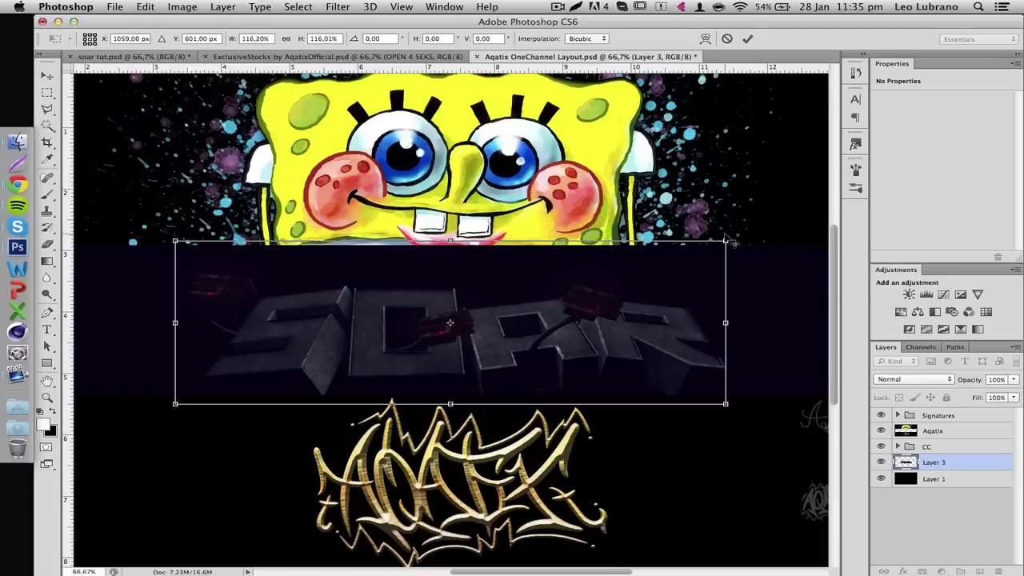
{"action": "key", "text": "Return"}
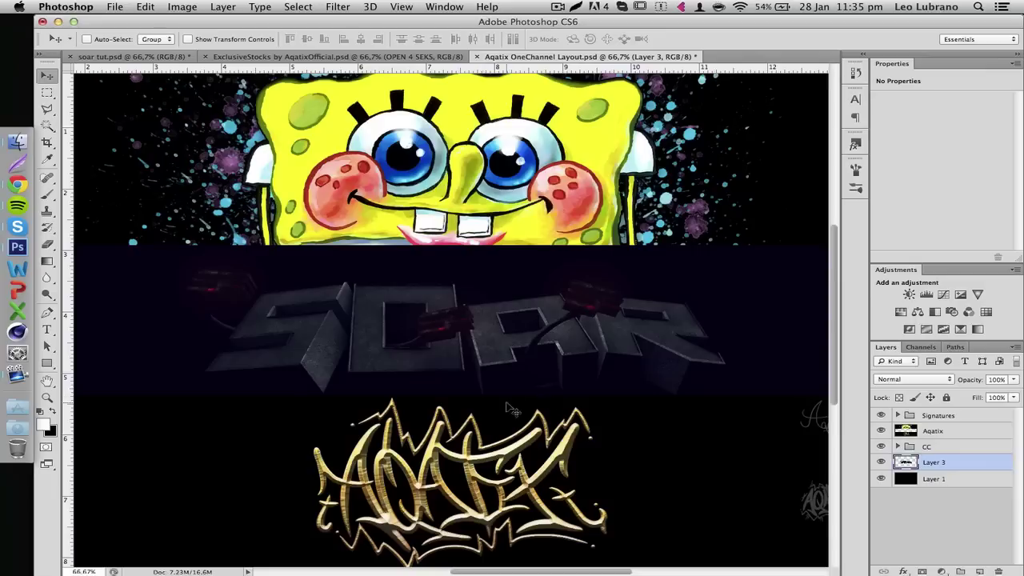
Add a layer above Layer 3 and paint soft black along the 3D text's lower edge with a 342 px brush.
{"action": "left_click", "coordinate": [980, 572]}
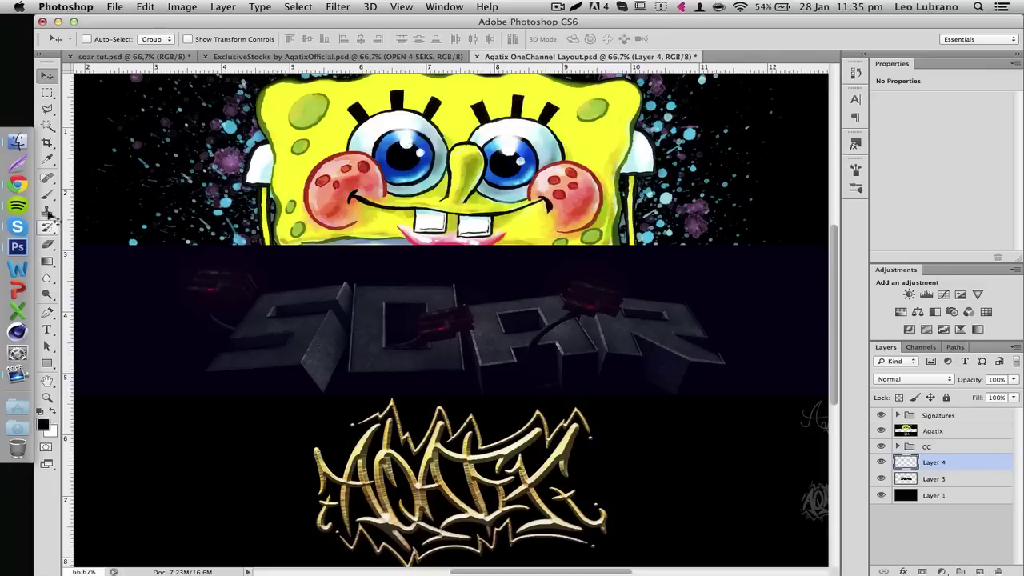
{"action": "left_click", "coordinate": [47, 197]}
{"action": "left_click", "coordinate": [90, 40]}
{"action": "left_click_drag", "start_coordinate": [100, 79], "coordinate": [156, 81]}
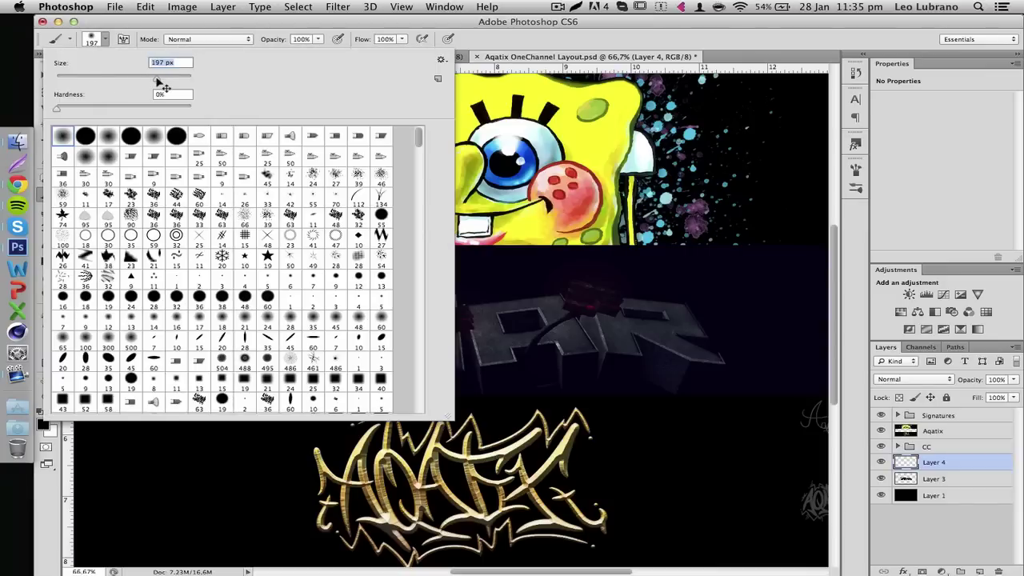
{"action": "left_click", "coordinate": [136, 30]}
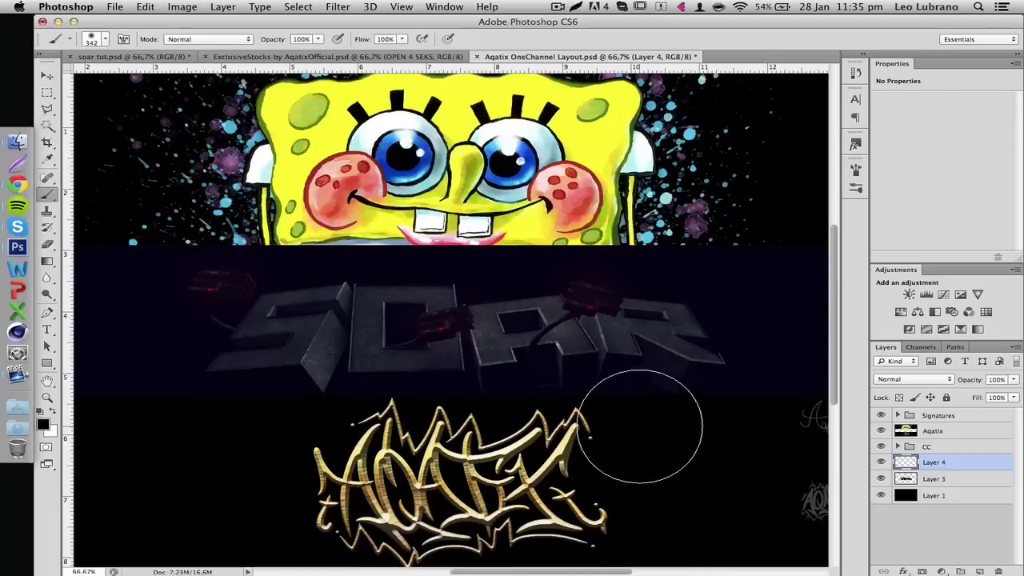
{"action": "mouse_move", "coordinate": [407, 444]}
{"action": "left_mouse_down"}
{"action": "mouse_move", "coordinate": [343, 452]}
{"action": "mouse_move", "coordinate": [275, 424]}
{"action": "mouse_move", "coordinate": [187, 428]}
{"action": "left_mouse_up"}
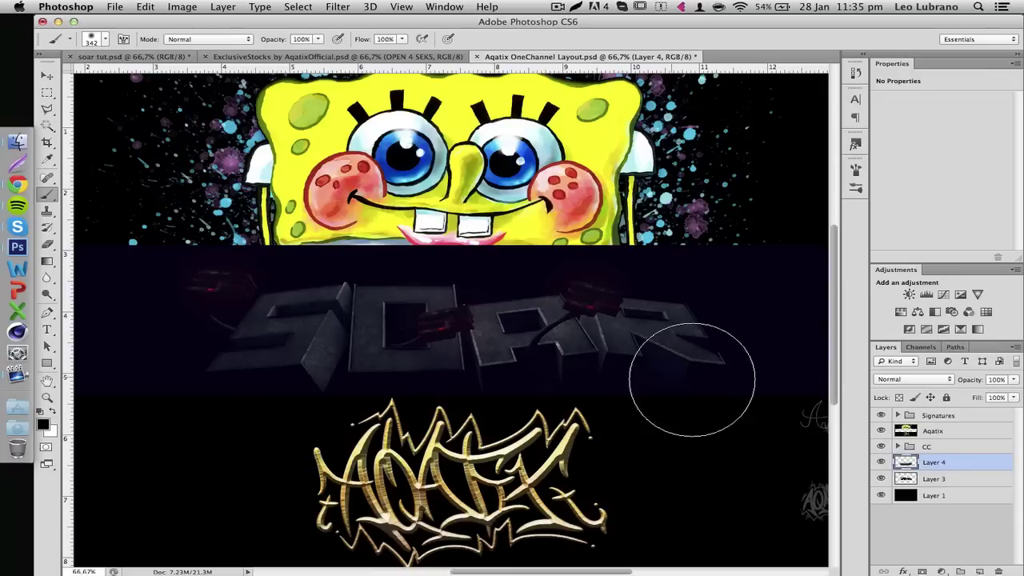
{"action": "key", "text": "v"}
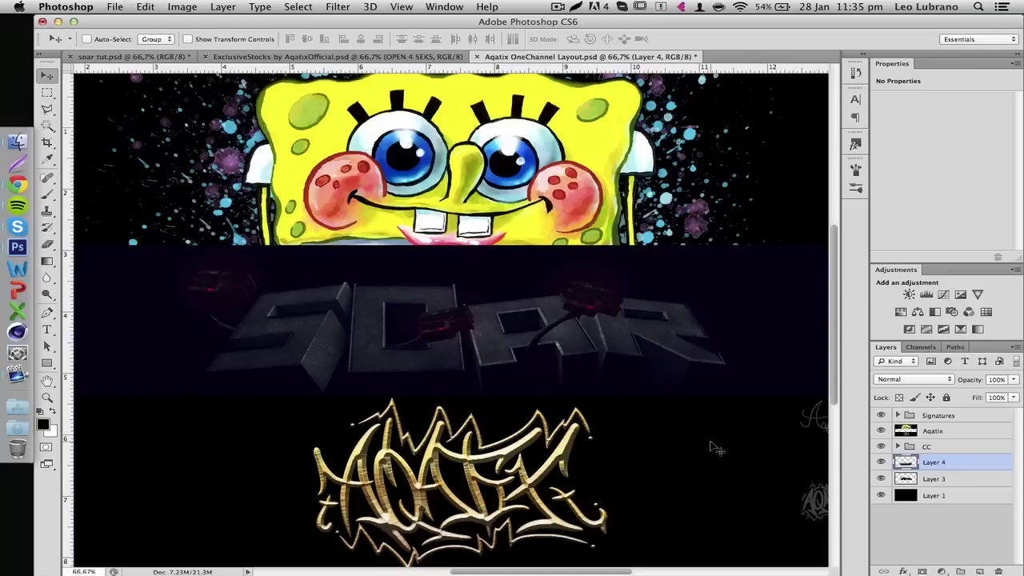
Switch to ExclusiveStocks by AqatixOfficial.psd and expand its OPEN 4 SEKS group.
{"action": "left_click", "coordinate": [323, 57]}
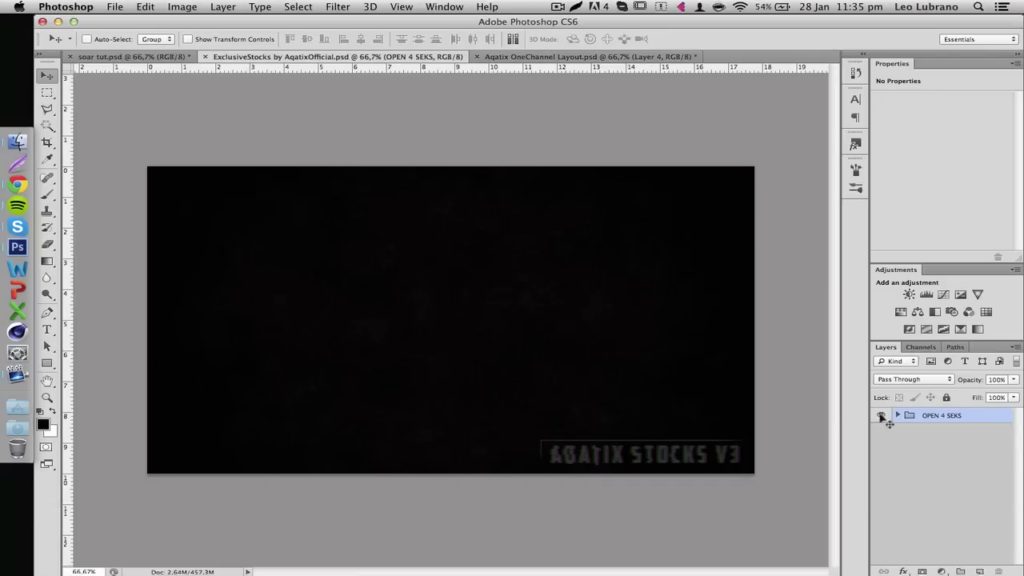
{"action": "left_click", "coordinate": [571, 60]}
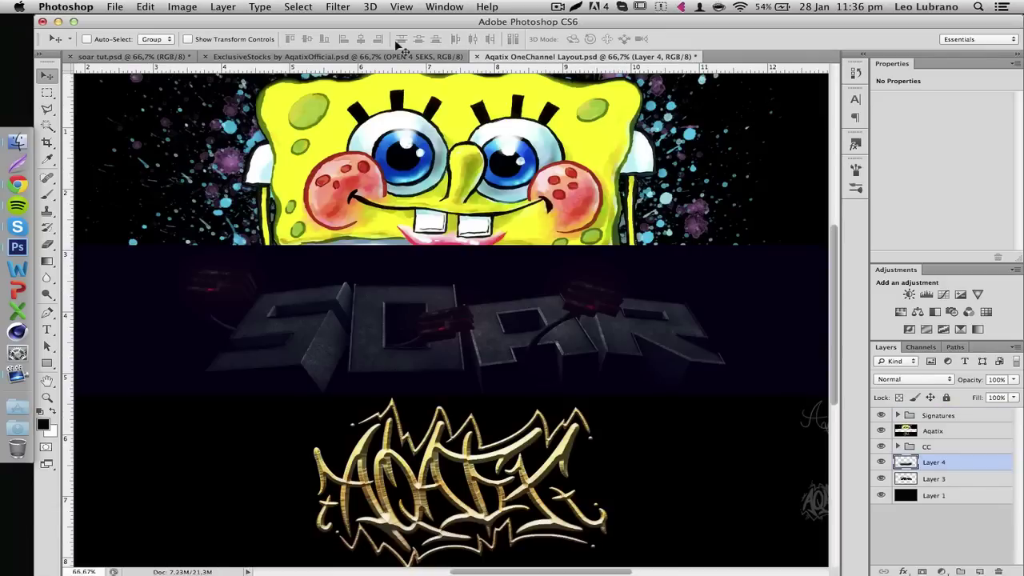
{"action": "left_click", "coordinate": [350, 57]}
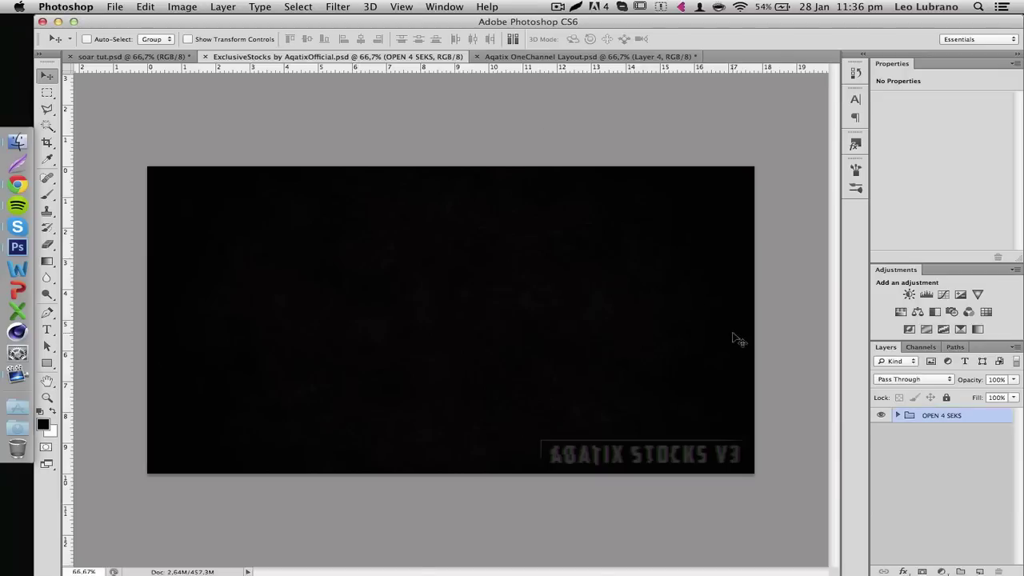
{"action": "left_click", "coordinate": [898, 415]}
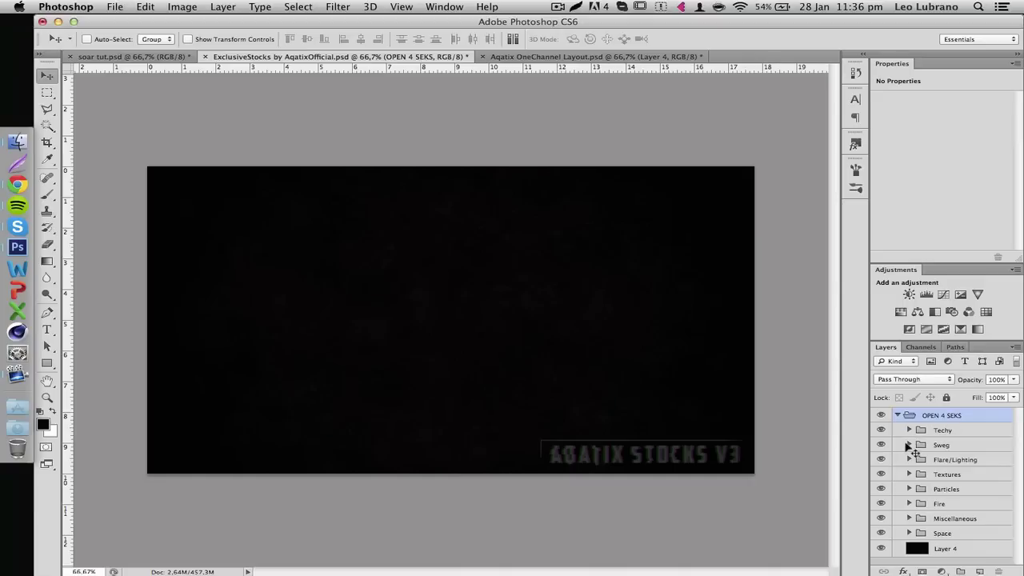
Check the whole composition in Aqatix OneChannel Layout.psd against the stocks document.
{"action": "left_click", "coordinate": [605, 57]}
{"action": "key", "text": "ctrl+shift+Tab"}
{"action": "left_click", "coordinate": [565, 55]}
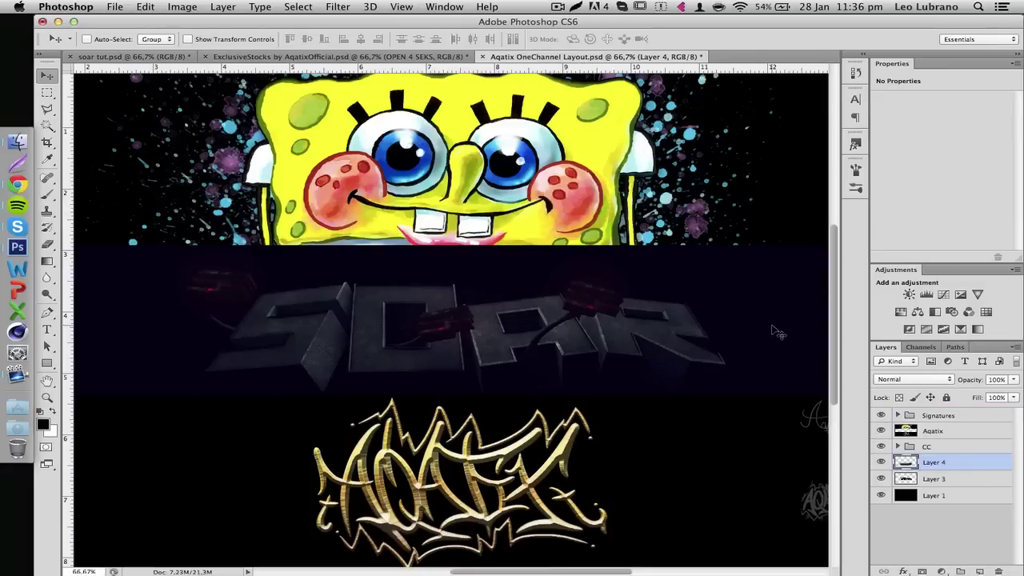
{"action": "key", "text": "super+minus"}
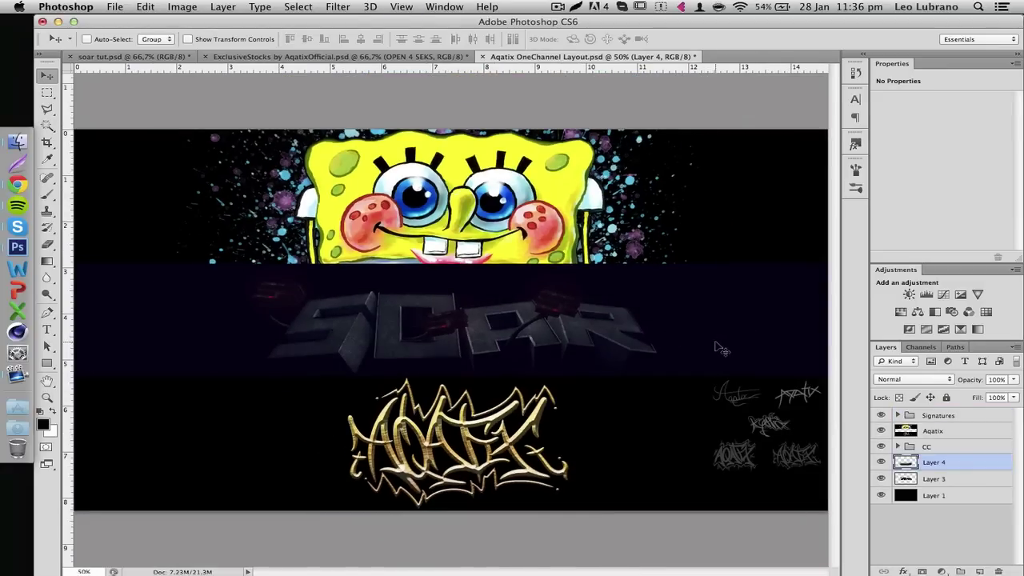
{"action": "key", "text": "super+plus"}
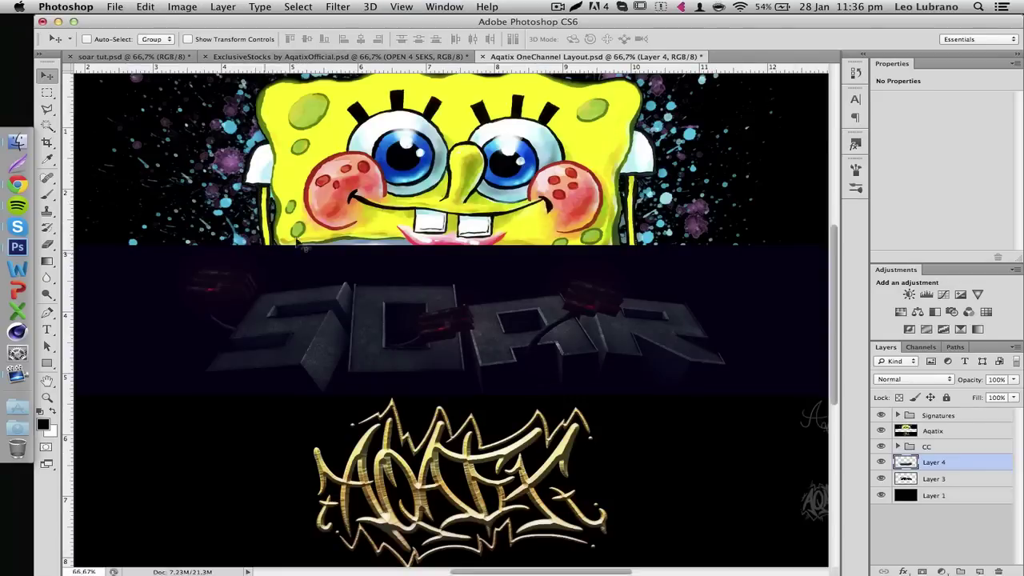
Bring the tex layer from the Textures group of ExclusiveStocks by AqatixOfficial.psd into Aqatix OneChannel Layout.psd over the 3D text band.
{"action": "left_click", "coordinate": [419, 58]}
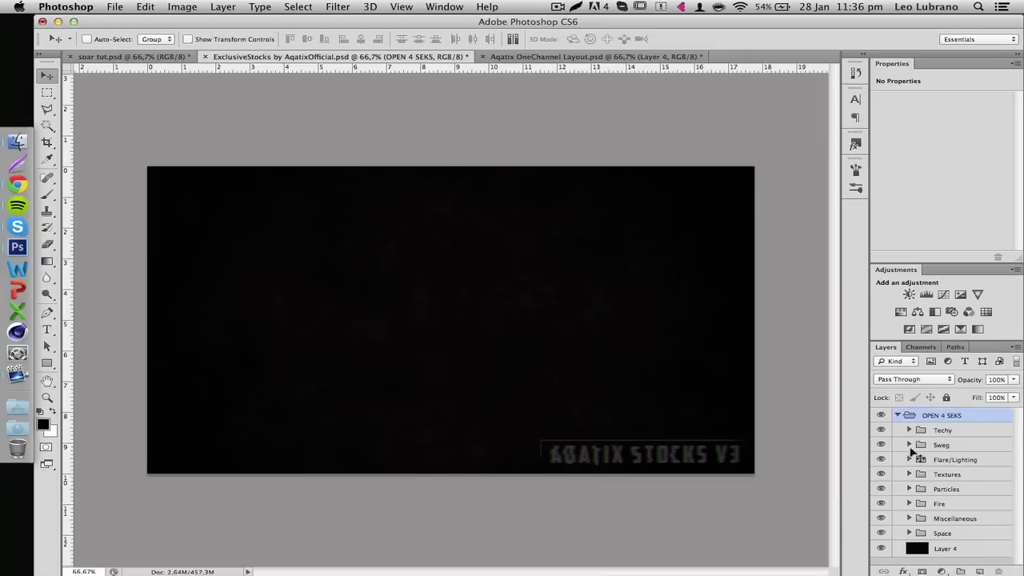
{"action": "left_click", "coordinate": [909, 475]}
{"action": "scroll", "coordinate": [909, 477], "scroll_direction": "down", "scroll_amount": 4}
{"action": "scroll", "coordinate": [916, 484], "scroll_direction": "down", "scroll_amount": 10}
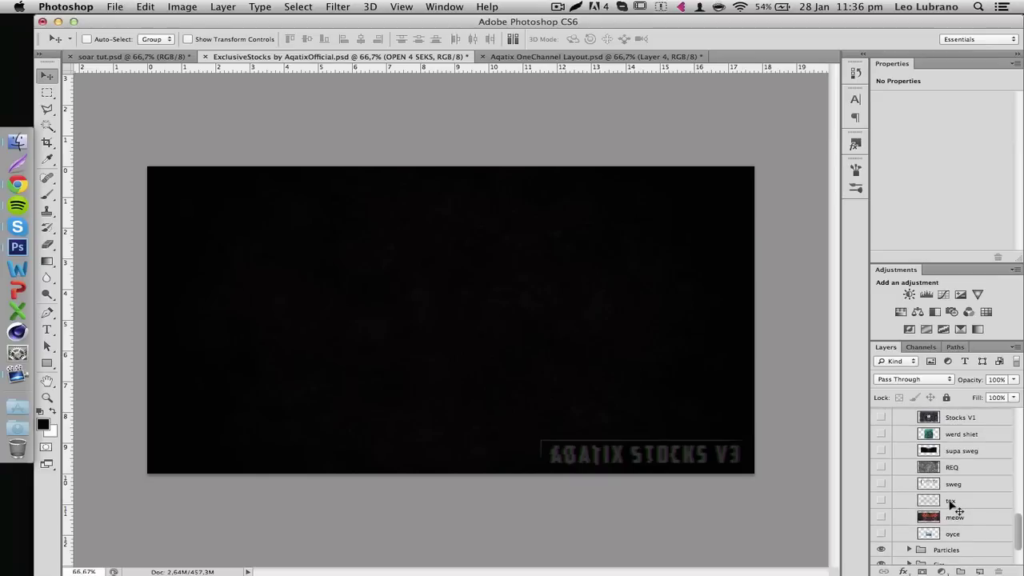
{"action": "left_click", "coordinate": [952, 501]}
{"action": "left_click_drag", "start_coordinate": [444, 285], "coordinate": [565, 322]}
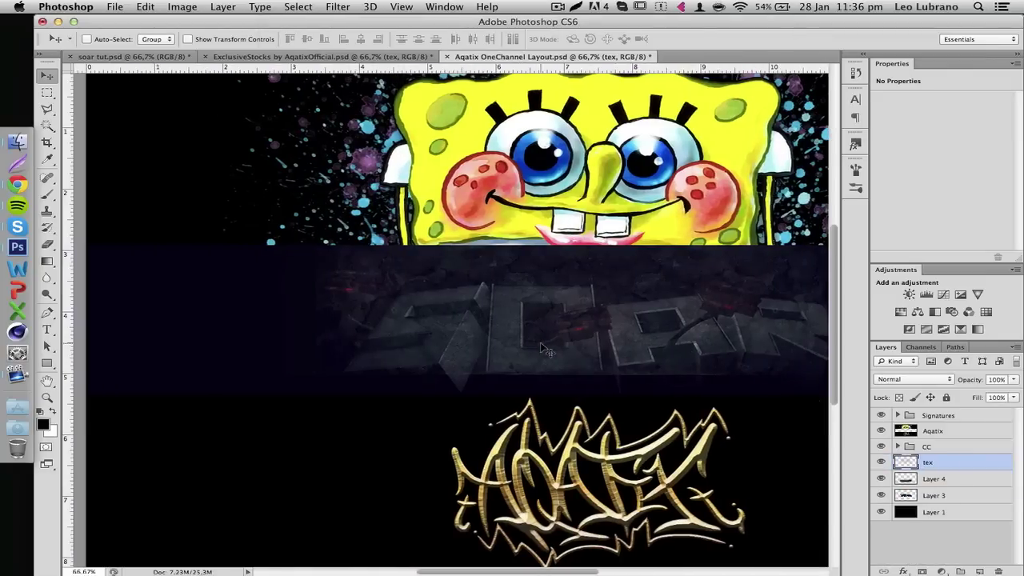
Reorder the tex layer beneath Layer 3 and move the texture to cover the left end of the banner band.
{"action": "left_click_drag", "start_coordinate": [952, 464], "coordinate": [949, 505]}
{"action": "left_click_drag", "start_coordinate": [382, 393], "coordinate": [296, 407]}
{"action": "scroll", "coordinate": [296, 406], "scroll_direction": "left", "scroll_amount": 5}
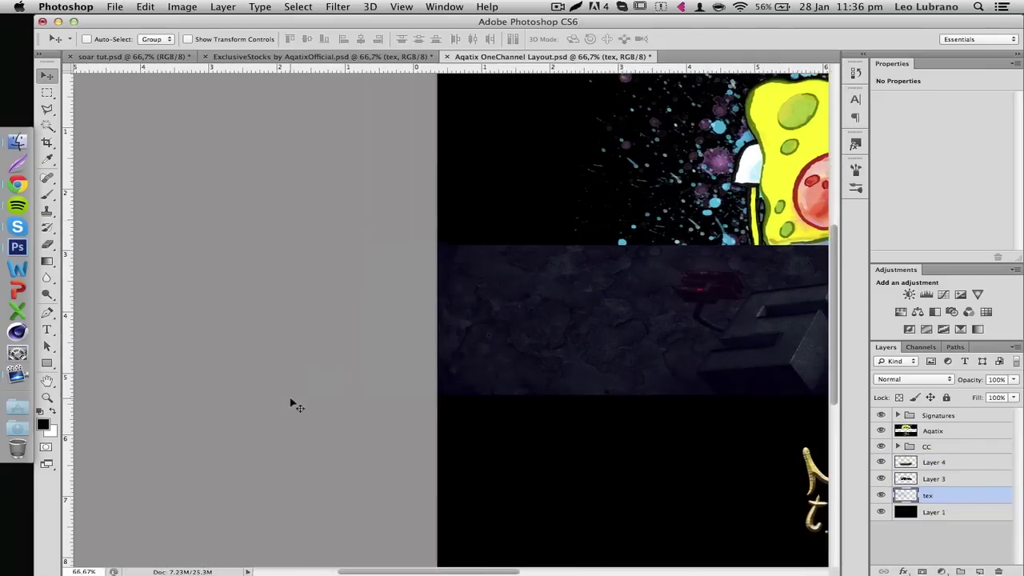
{"action": "scroll", "coordinate": [296, 406], "scroll_direction": "right", "scroll_amount": 7}
{"action": "scroll", "coordinate": [296, 406], "scroll_direction": "right", "scroll_amount": 3}
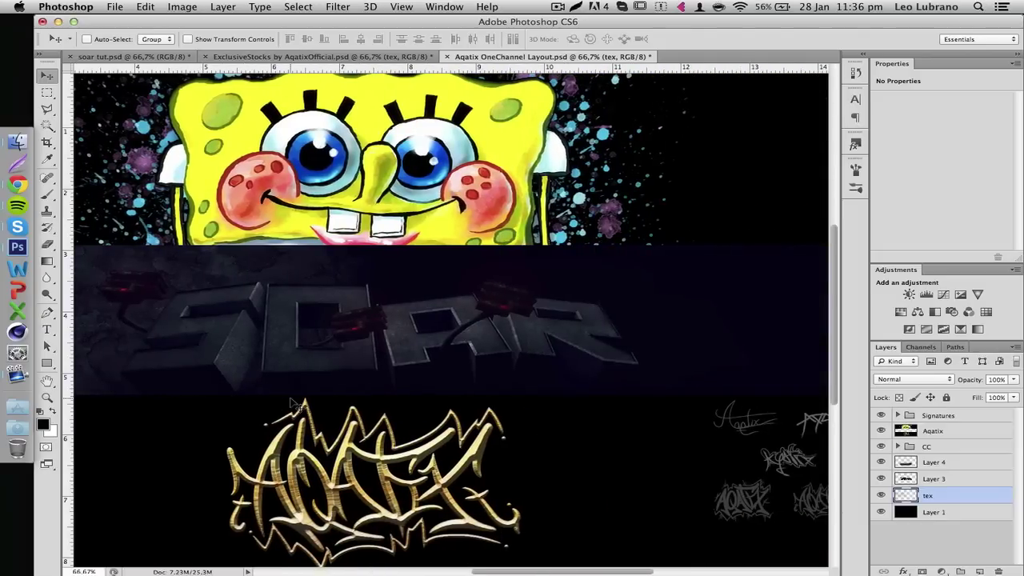
Duplicate the tex layer and move the copy right so it covers the rest of the banner band.
{"action": "key", "text": "super+j"}
{"action": "left_click_drag", "start_coordinate": [549, 342], "coordinate": [416, 358]}
{"action": "scroll", "coordinate": [400, 357], "scroll_direction": "right", "scroll_amount": 4}
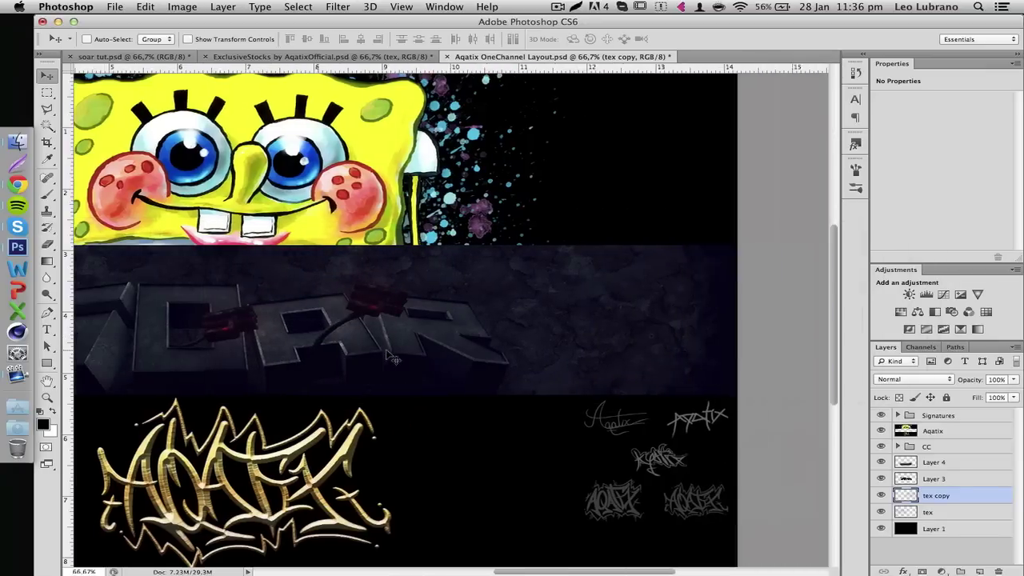
{"action": "scroll", "coordinate": [392, 358], "scroll_direction": "left", "scroll_amount": 10}
{"action": "scroll", "coordinate": [392, 357], "scroll_direction": "right", "scroll_amount": 5}
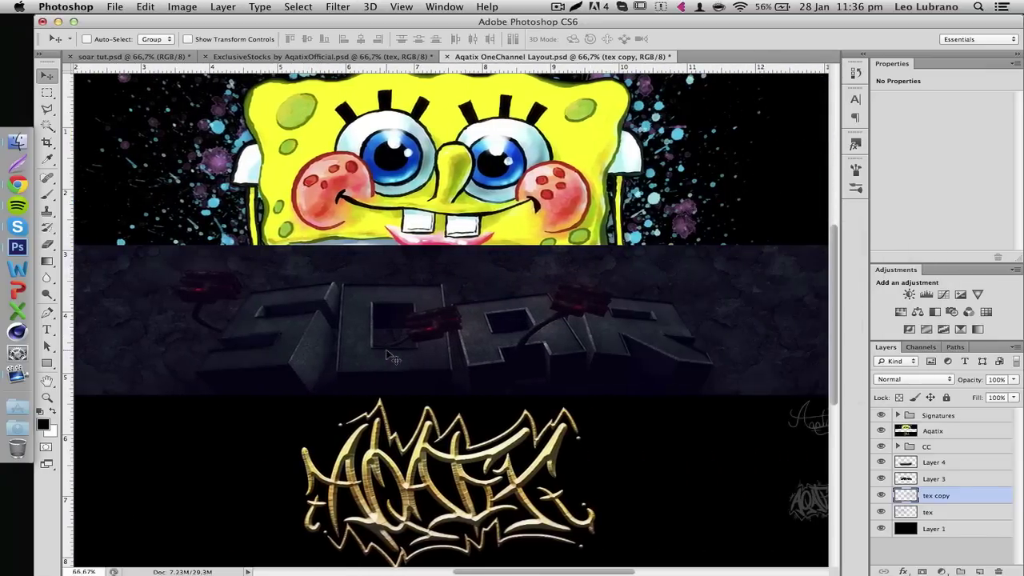
Merge the tex and tex copy layers, and compare the banner with the merged texture hidden and shown.
{"action": "left_click", "coordinate": [945, 513], "text": "shift"}
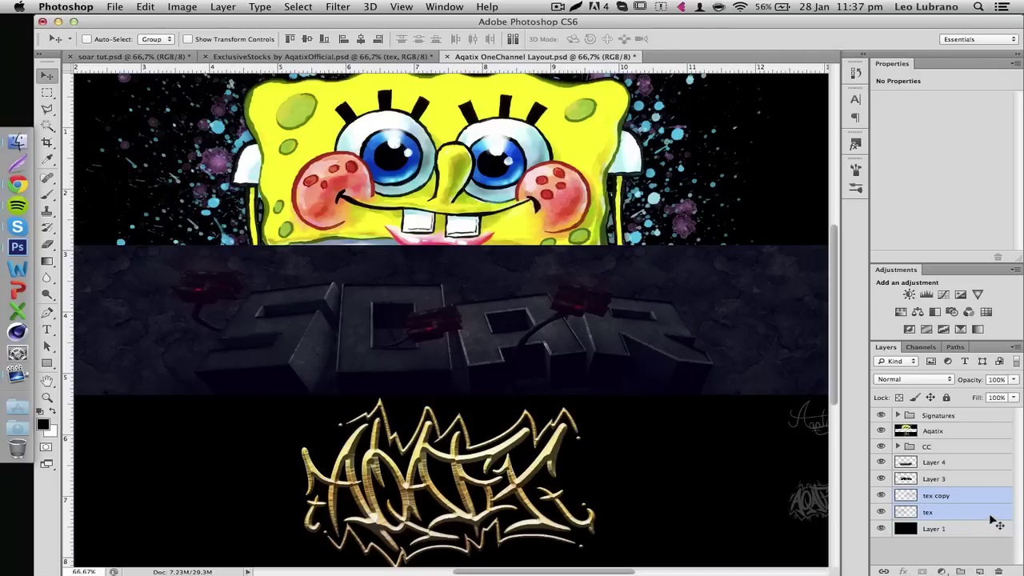
{"action": "key", "text": "super+e"}
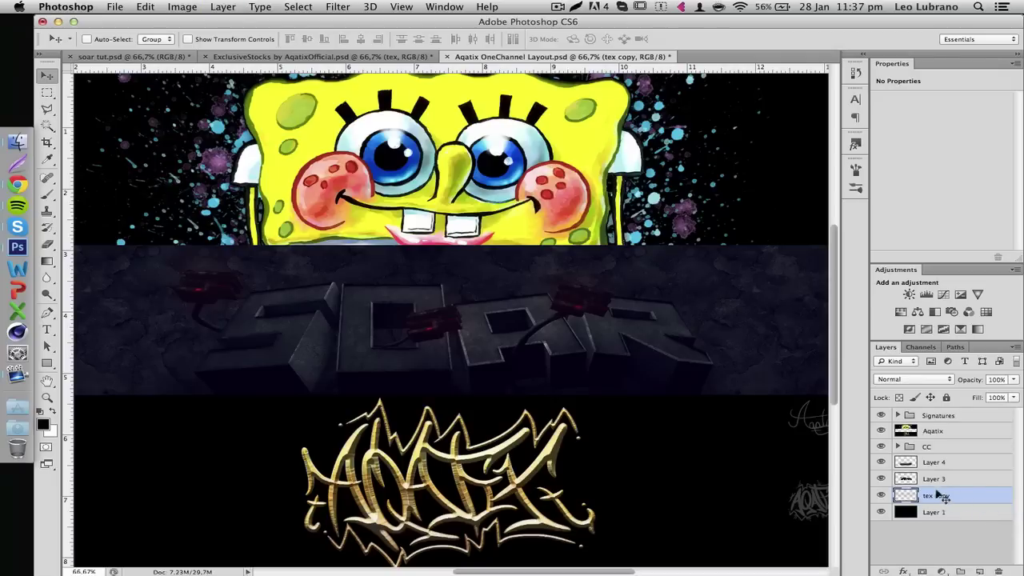
{"action": "left_click", "coordinate": [881, 496]}
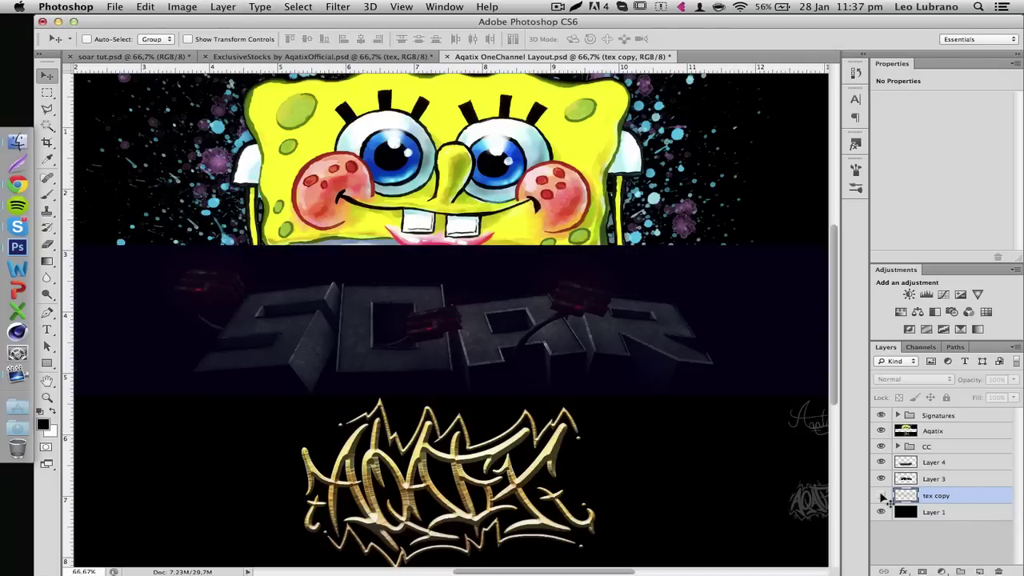
{"action": "left_click", "coordinate": [881, 496]}
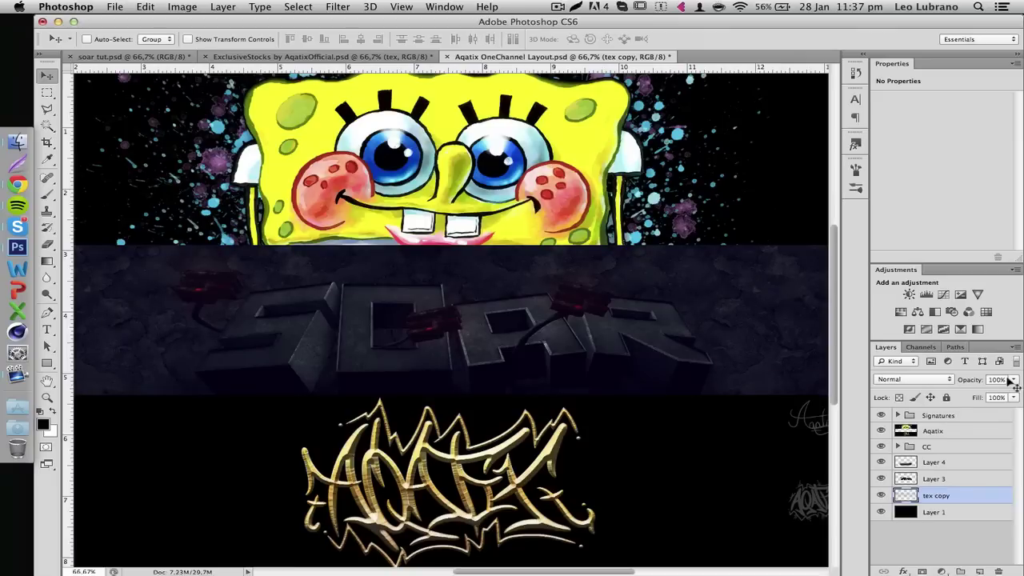
Lower the opacity of the merged tex copy layer to 23%.
{"action": "left_click_drag", "start_coordinate": [979, 381], "coordinate": [933, 384]}
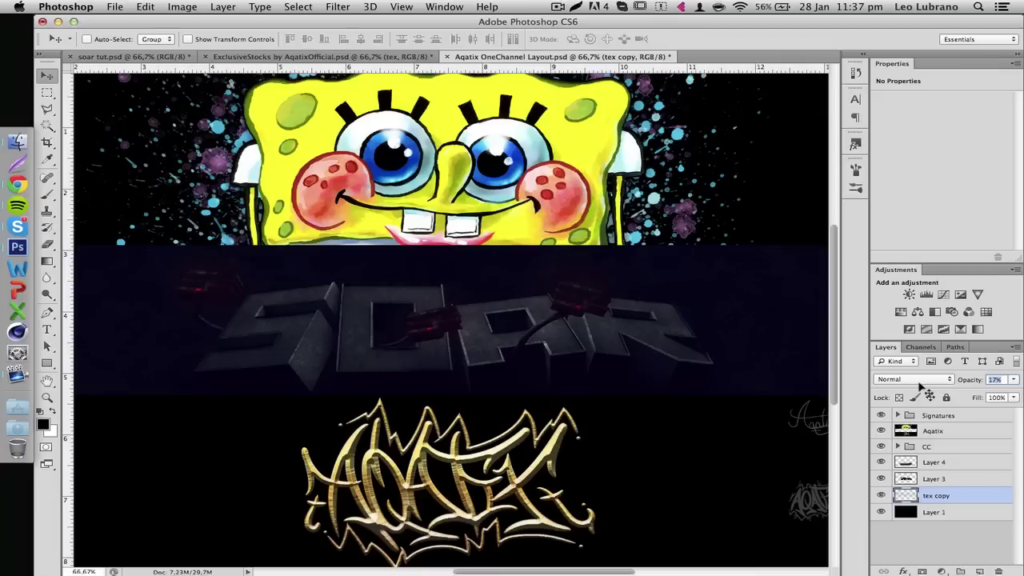
{"action": "left_click_drag", "start_coordinate": [923, 380], "coordinate": [924, 381]}
{"action": "key", "text": "super+minus"}
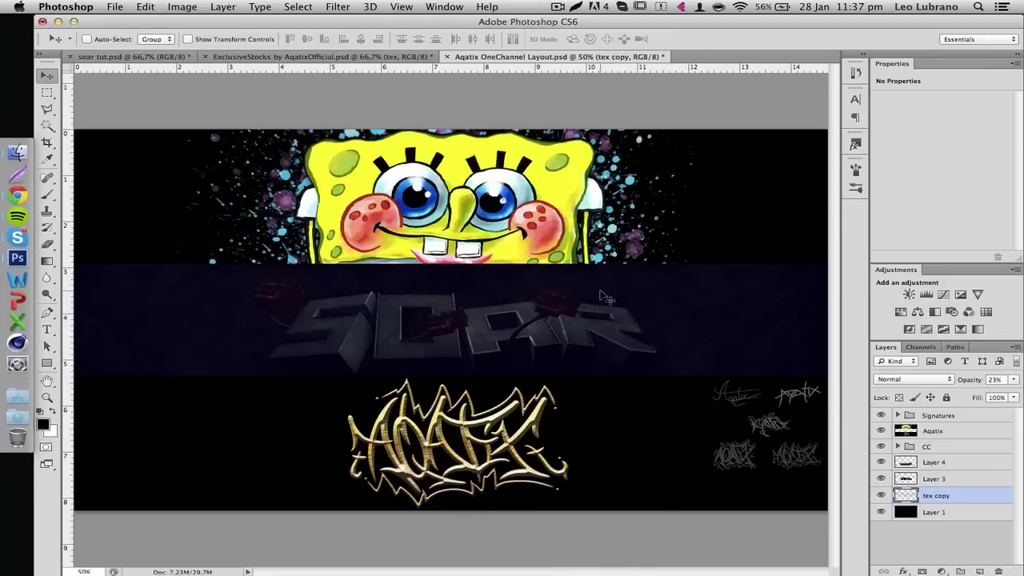
{"action": "key", "text": "super+plus"}
{"action": "key", "text": "super+plus"}
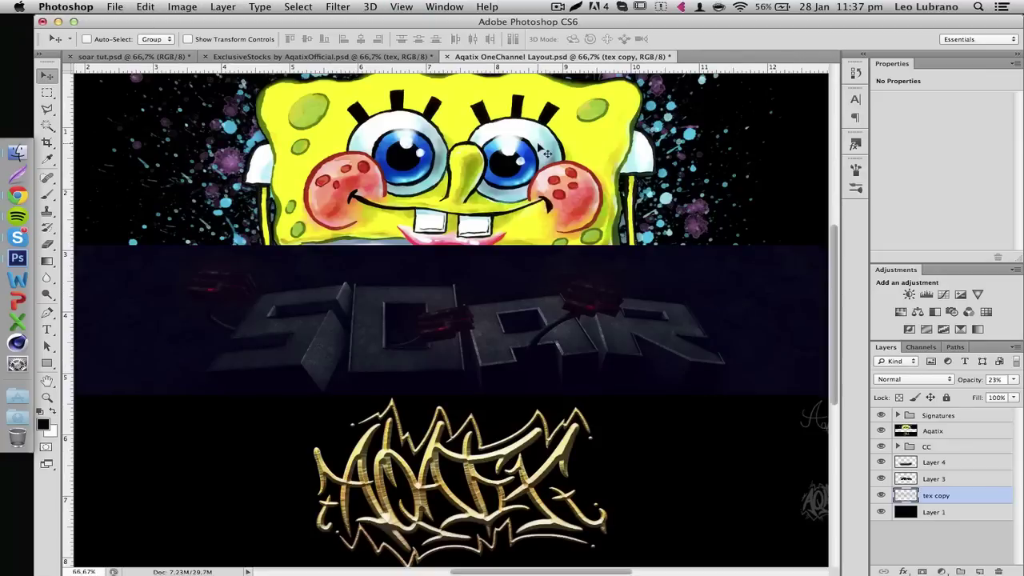
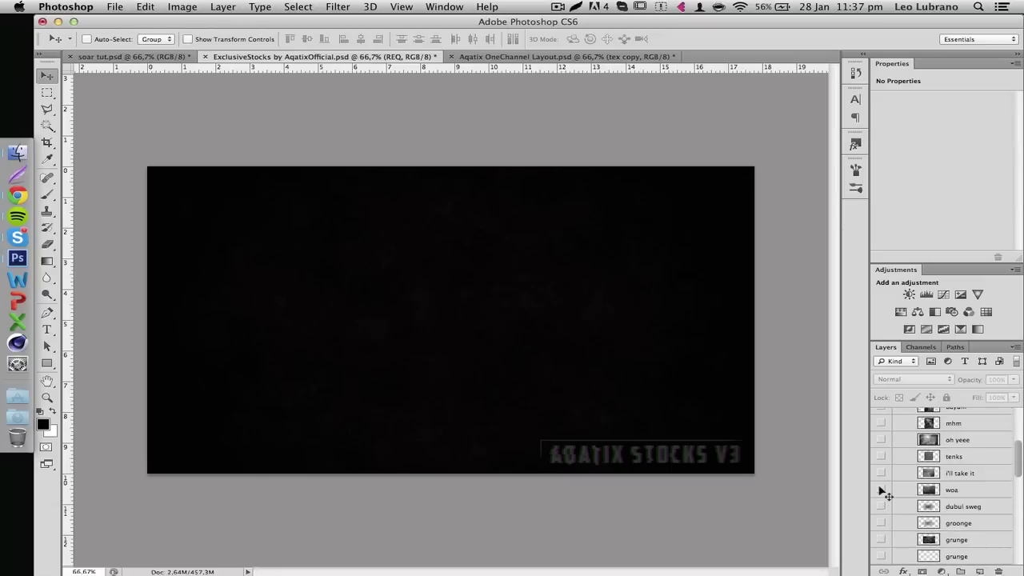
Preview the dubul sweg, groonge, woa, i'll take it, oh yeee and dayum textures one by one in the stocks document.
{"action": "left_click", "coordinate": [881, 506]}
{"action": "left_click", "coordinate": [882, 506]}
{"action": "left_click", "coordinate": [881, 523]}
{"action": "left_click", "coordinate": [881, 523]}
{"action": "left_click", "coordinate": [881, 490]}
{"action": "left_click", "coordinate": [881, 490]}
{"action": "left_click", "coordinate": [881, 473]}
{"action": "left_click", "coordinate": [881, 473]}
{"action": "left_click", "coordinate": [881, 440]}
{"action": "scroll", "coordinate": [888, 442], "scroll_direction": "up", "scroll_amount": 3}
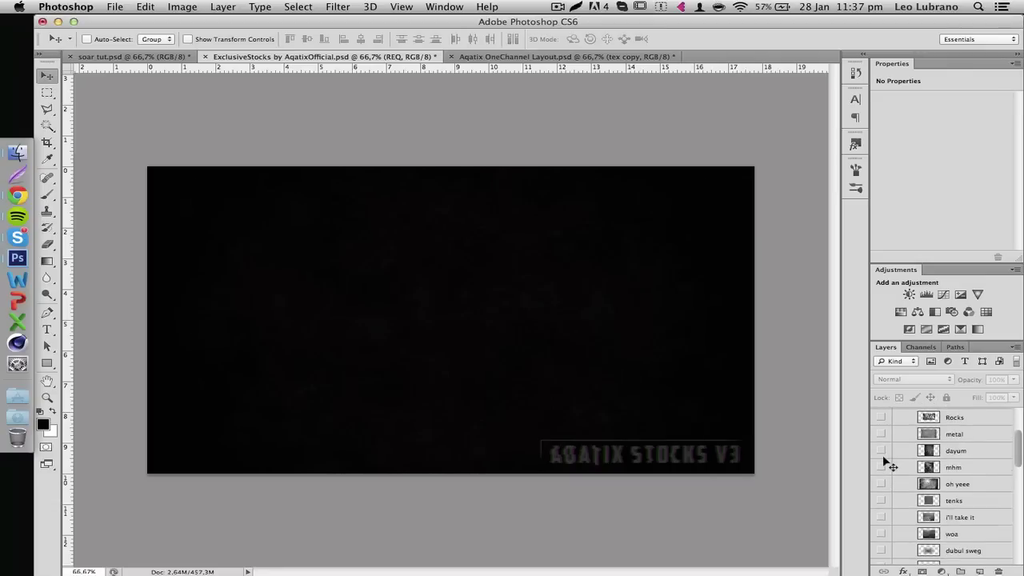
{"action": "left_click", "coordinate": [883, 453]}
{"action": "left_click", "coordinate": [884, 453]}
Bring the dayum texture into Aqatix OneChannel Layout.psd behind the 3D text and rotate it 90° counterclockwise.
{"action": "left_click", "coordinate": [921, 454]}
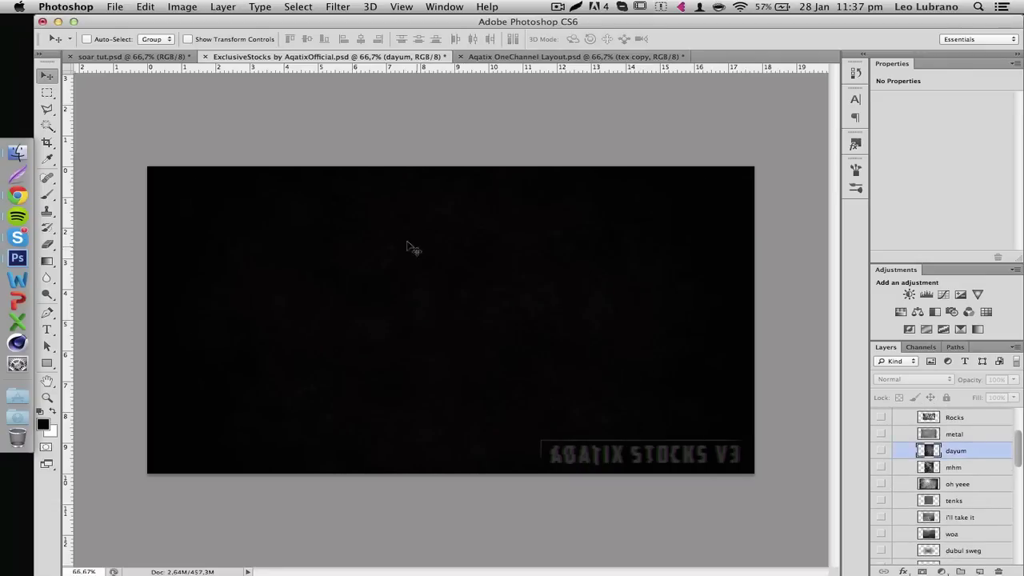
{"action": "left_click_drag", "start_coordinate": [560, 66], "coordinate": [398, 290]}
{"action": "key", "text": "super+minus"}
{"action": "key", "text": "super+t"}
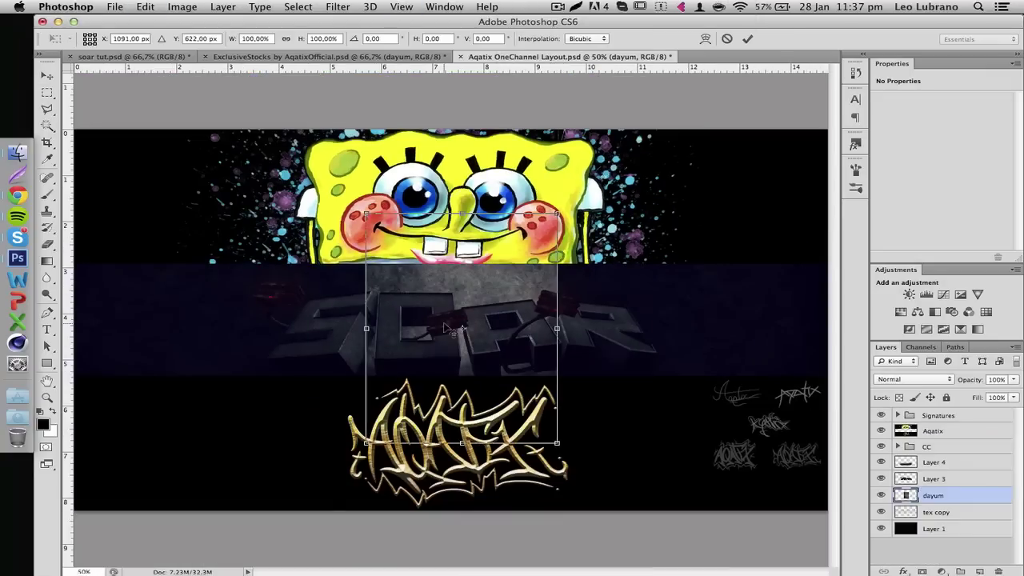
{"action": "right_click", "coordinate": [445, 327]}
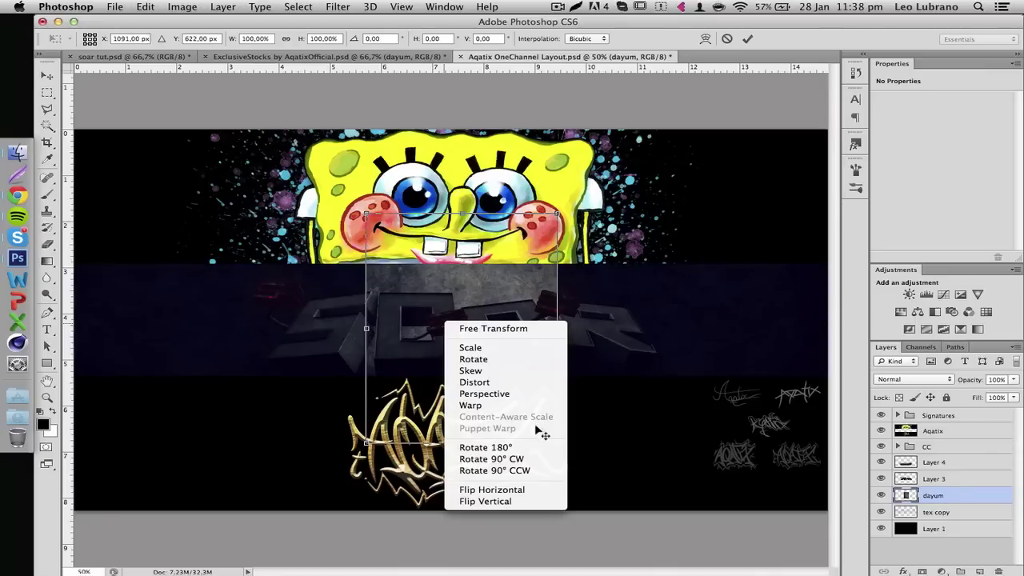
{"action": "left_click", "coordinate": [527, 472]}
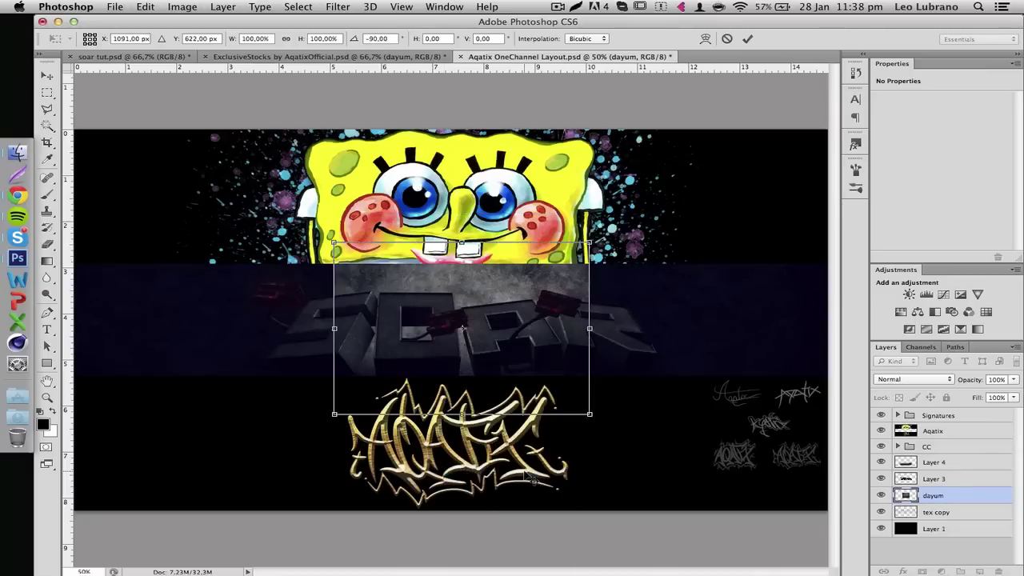
{"action": "key", "text": "Return"}
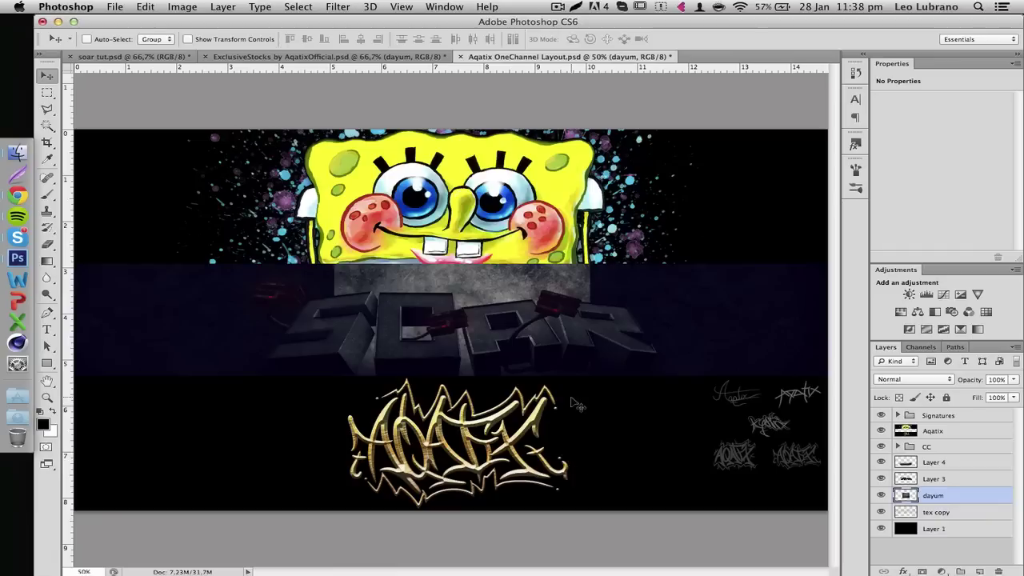
Move the dayum texture to the band's left end and tile three duplicates rightward until they cover the full width.
{"action": "left_click_drag", "start_coordinate": [543, 405], "coordinate": [526, 405]}
{"action": "left_click_drag", "start_coordinate": [453, 407], "coordinate": [296, 392]}
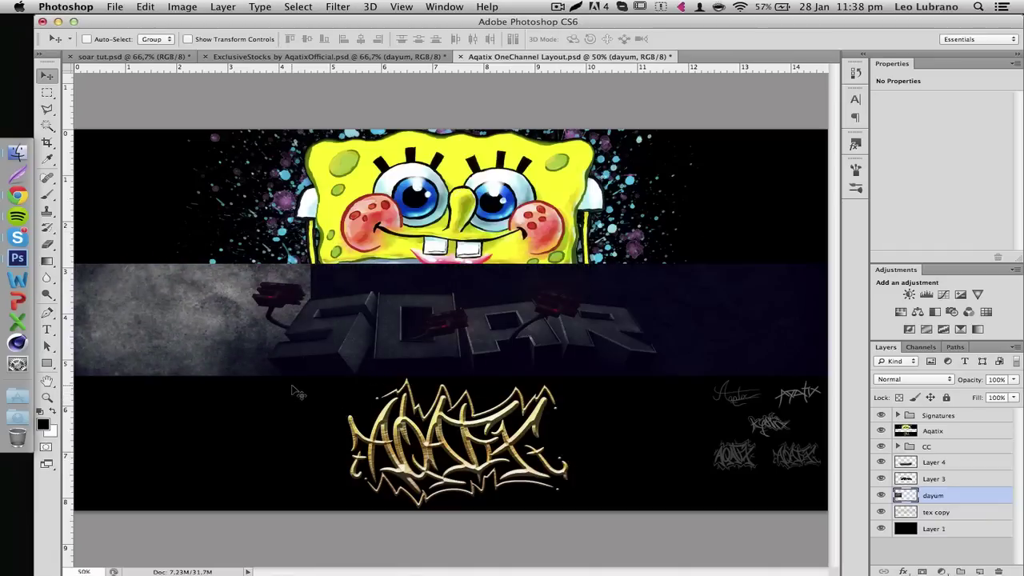
{"action": "key", "text": "super+j"}
{"action": "left_click_drag", "start_coordinate": [100, 320], "coordinate": [274, 324]}
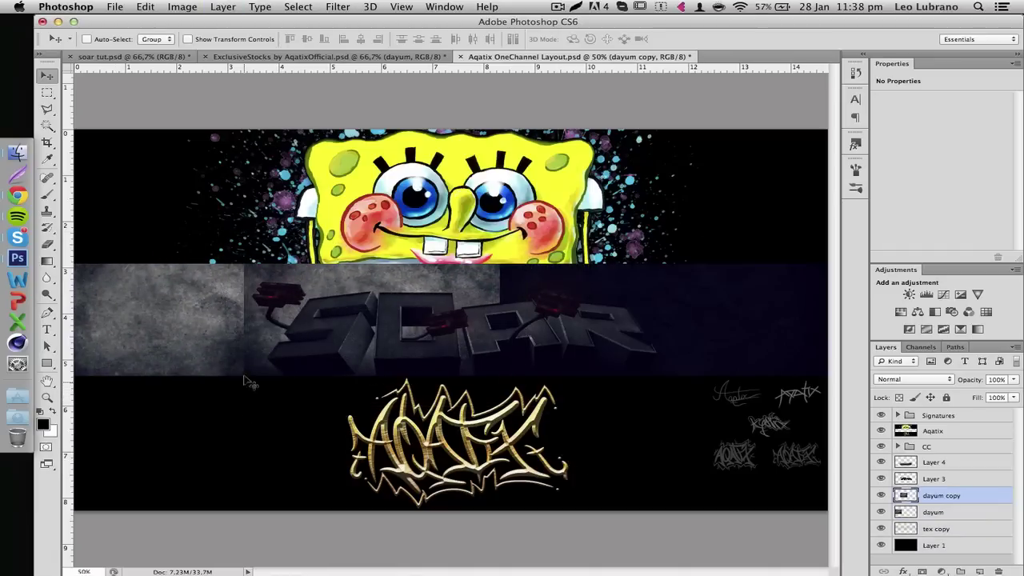
{"action": "key", "text": "super+j"}
{"action": "left_click_drag", "start_coordinate": [176, 367], "coordinate": [386, 369]}
{"action": "key", "text": "super+j"}
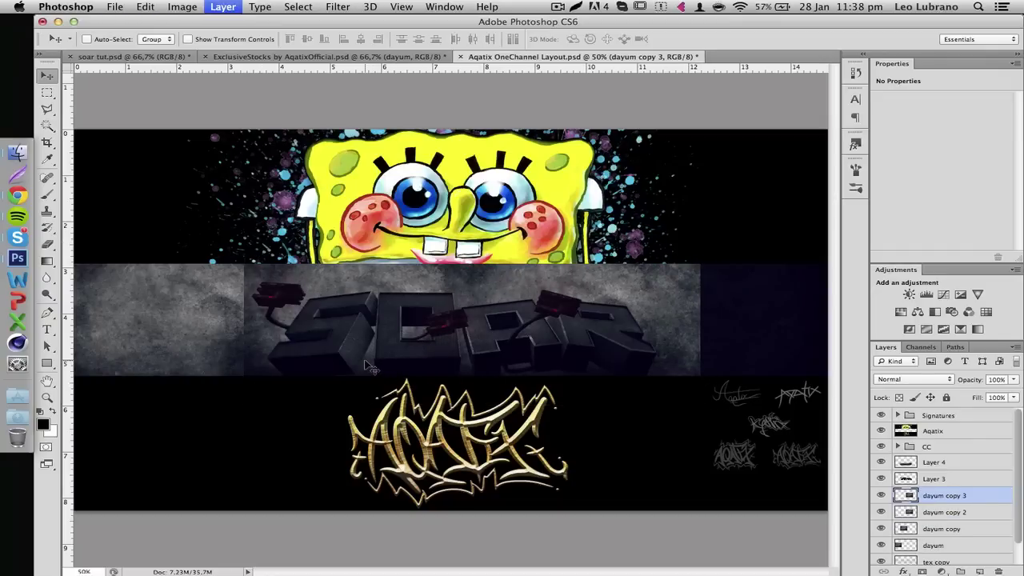
{"action": "left_click_drag", "start_coordinate": [272, 356], "coordinate": [459, 346]}
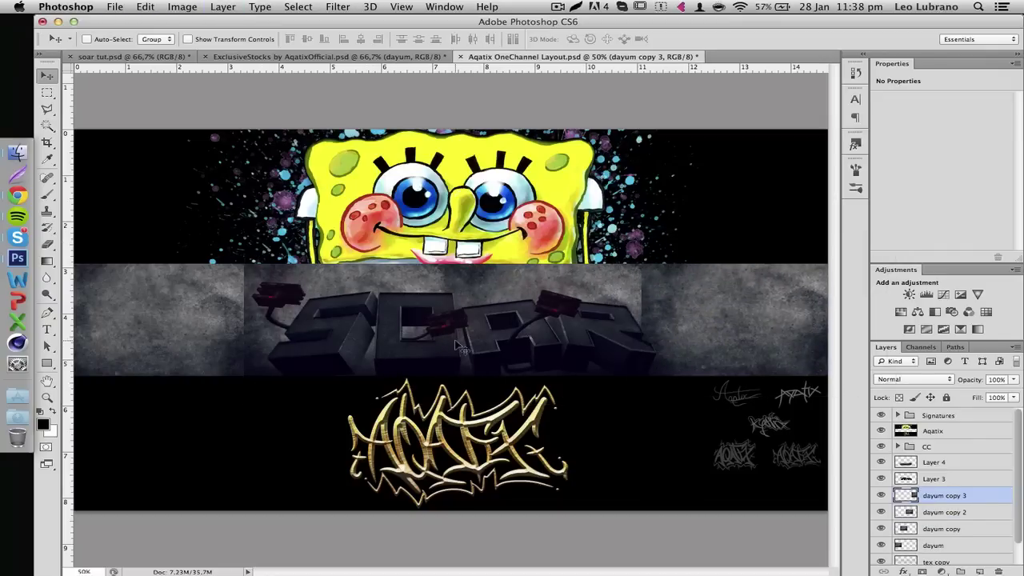
Blend the hard left edge of dayum copy into its neighbor using a soft 363 px eraser at 49% opacity.
{"action": "left_click", "coordinate": [944, 547]}
{"action": "left_click", "coordinate": [948, 530]}
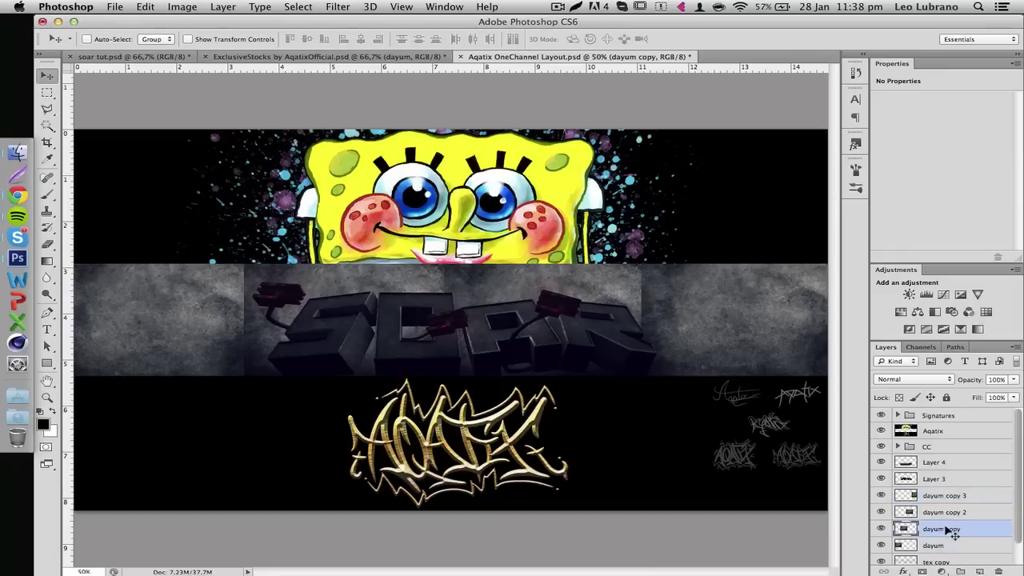
{"action": "left_click", "coordinate": [882, 530]}
{"action": "left_click", "coordinate": [882, 530]}
{"action": "left_click", "coordinate": [882, 529]}
{"action": "left_click", "coordinate": [882, 529]}
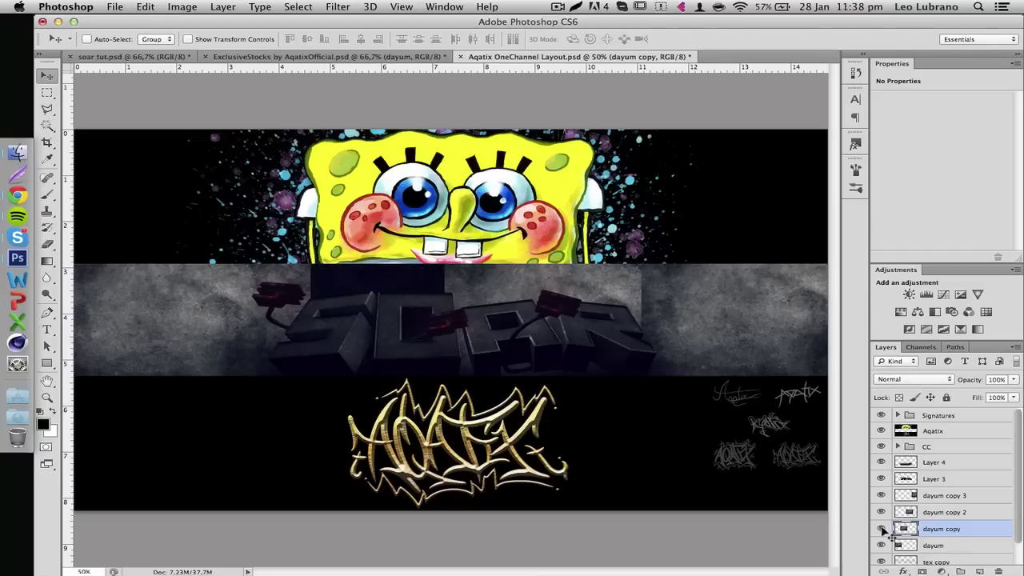
{"action": "left_click", "coordinate": [46, 245]}
{"action": "left_click", "coordinate": [92, 40]}
{"action": "left_click", "coordinate": [93, 42]}
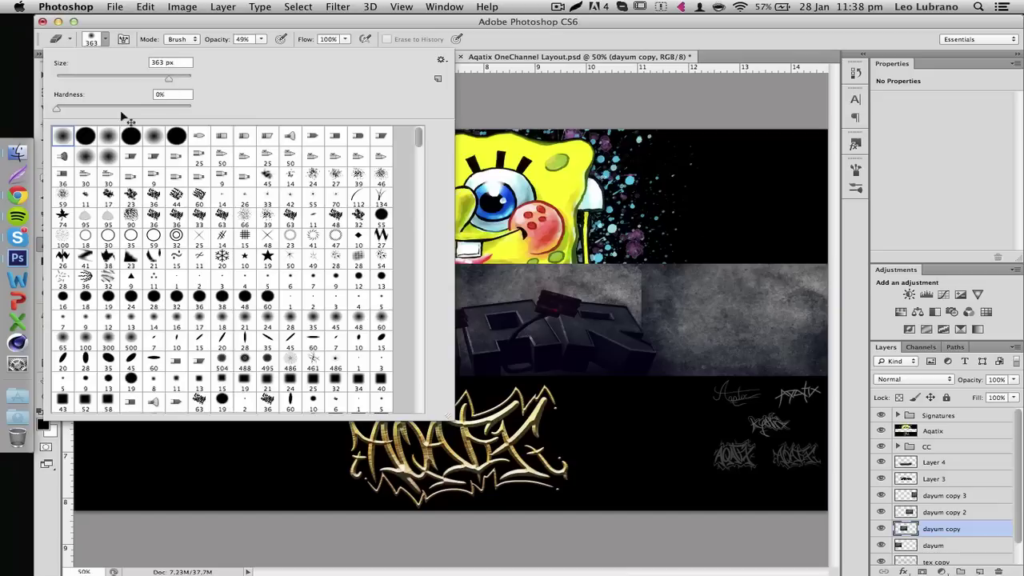
{"action": "left_click", "coordinate": [164, 33]}
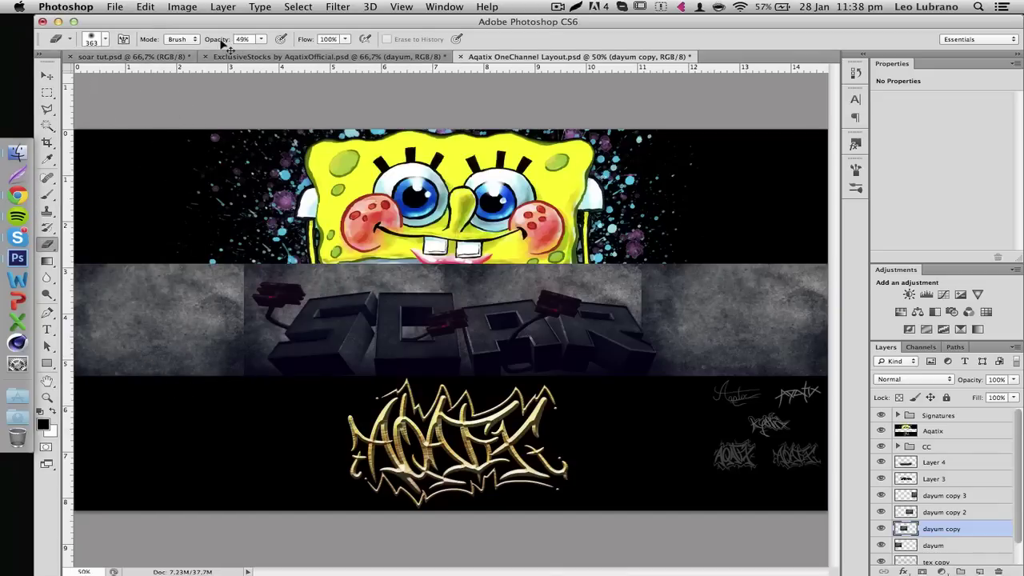
{"action": "mouse_move", "coordinate": [232, 336]}
{"action": "left_mouse_down"}
{"action": "mouse_move", "coordinate": [215, 350]}
{"action": "mouse_move", "coordinate": [214, 286]}
{"action": "left_mouse_up"}
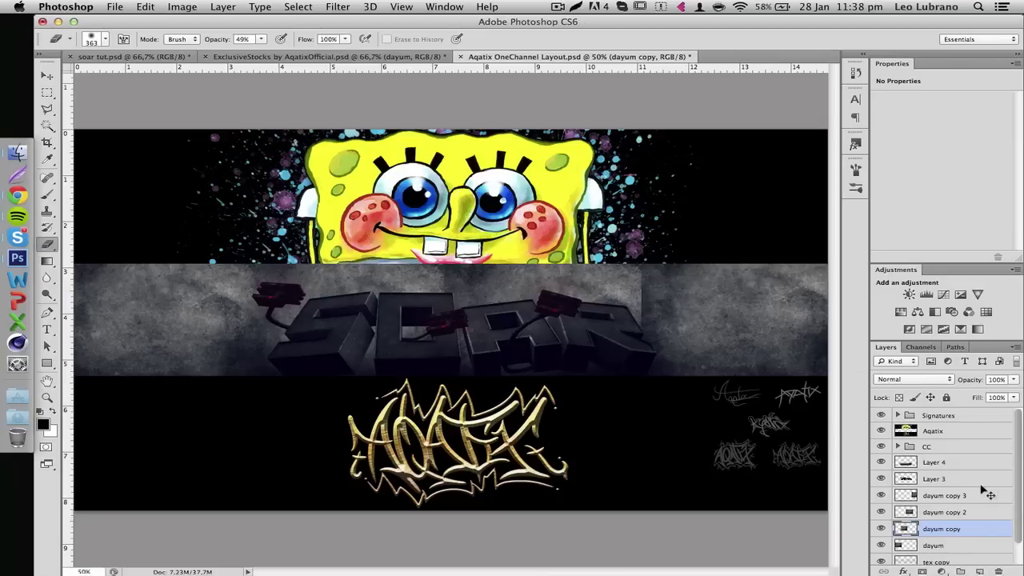
Erase the hard left edge of dayum copy 3 with the same soft eraser to blend the seam.
{"action": "left_click", "coordinate": [941, 497]}
{"action": "left_click", "coordinate": [882, 496]}
{"action": "left_click", "coordinate": [882, 495]}
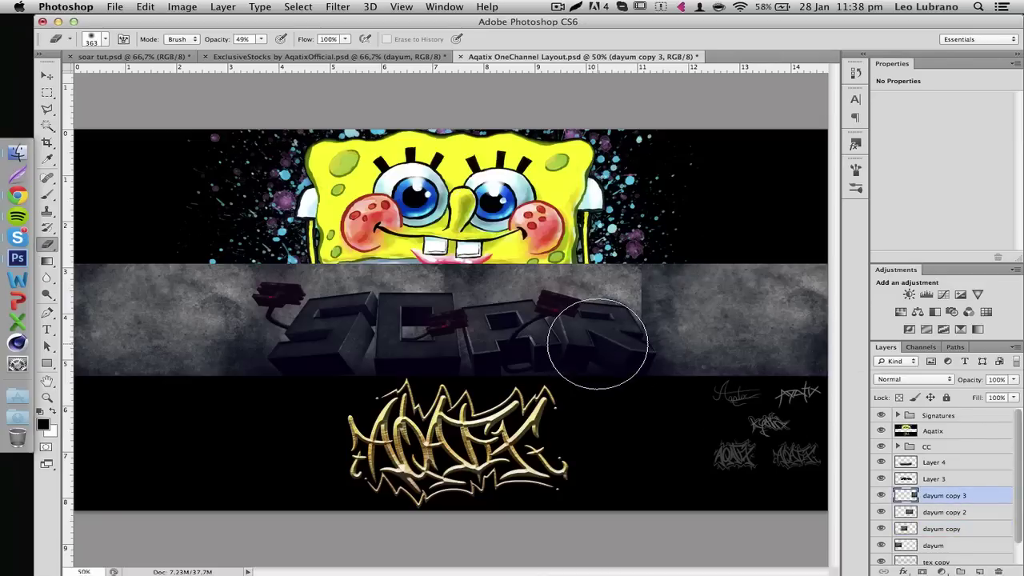
{"action": "mouse_move", "coordinate": [598, 344]}
{"action": "left_mouse_down"}
{"action": "mouse_move", "coordinate": [613, 320]}
{"action": "mouse_move", "coordinate": [597, 282]}
{"action": "left_mouse_up"}
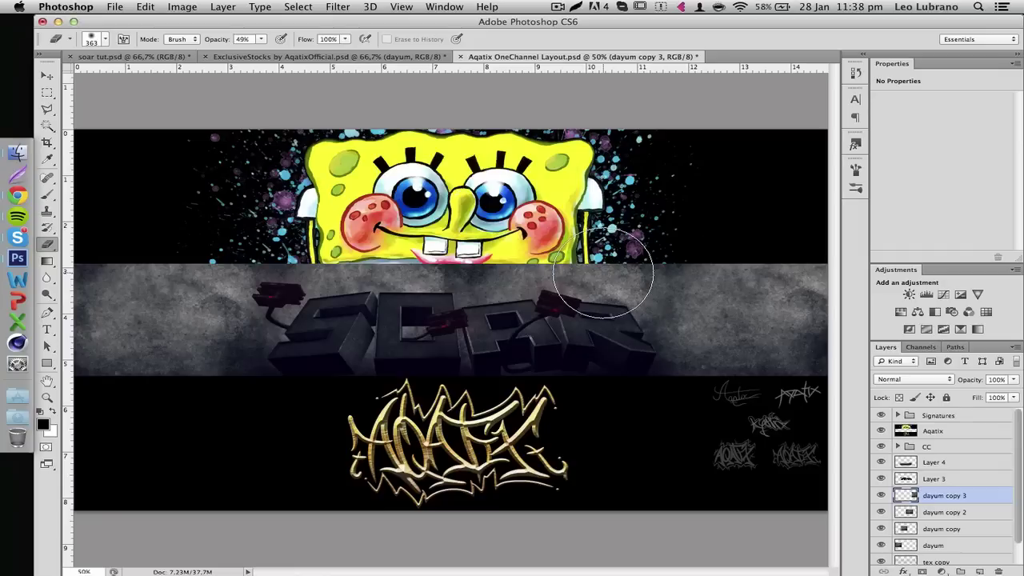
Select the four dayum texture layers, from dayum copy 3 down to dayum, and merge them into one layer.
{"action": "key", "text": "v"}
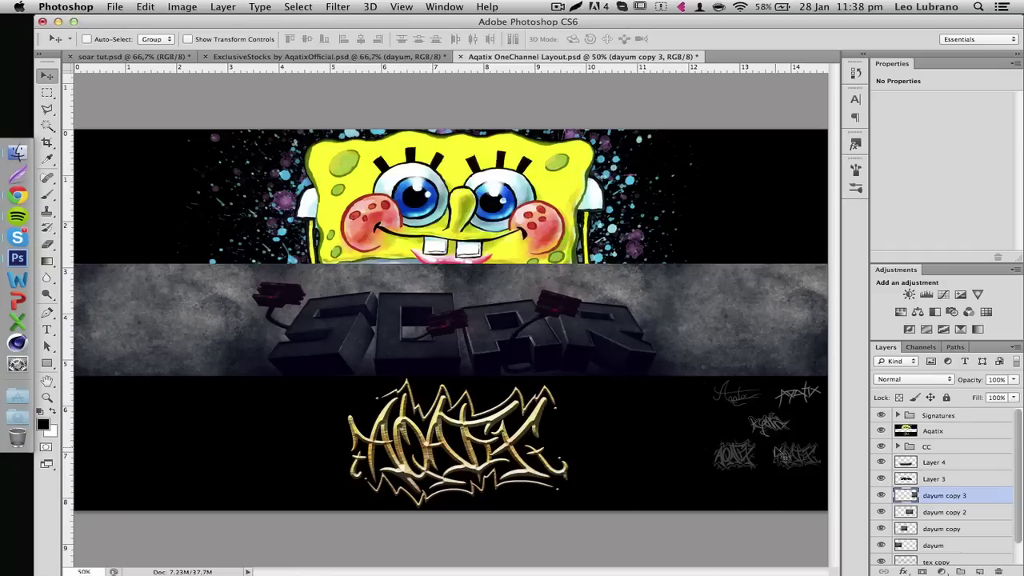
{"action": "left_click", "coordinate": [959, 544], "text": "shift"}
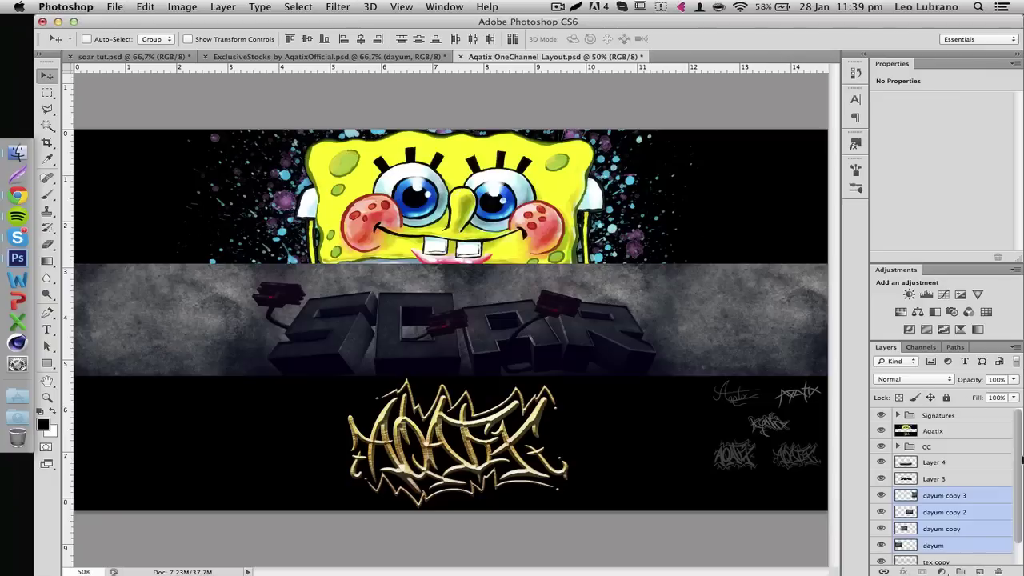
{"action": "key", "text": "super+e"}
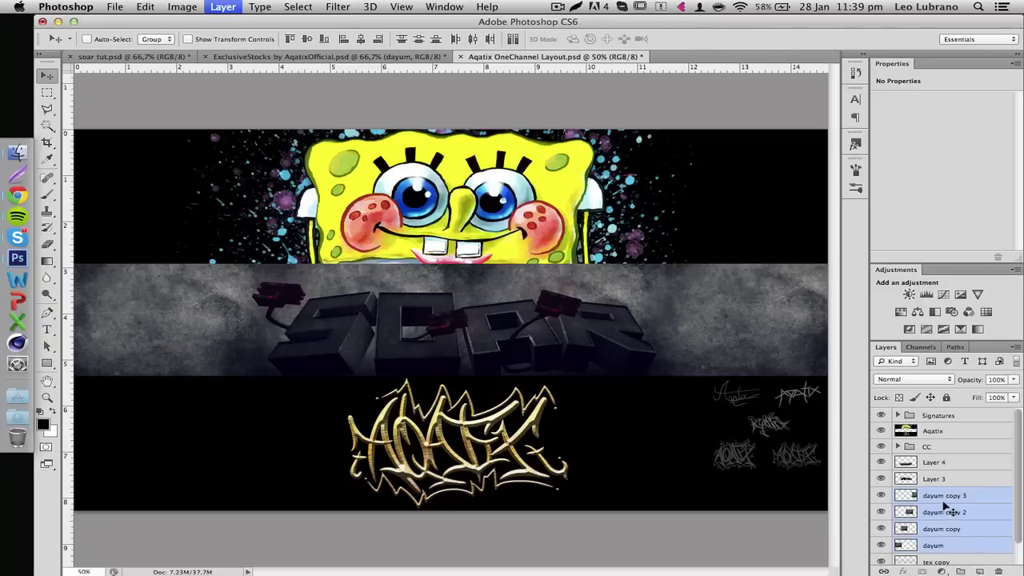
Lower the merged dayum copy 3 texture's opacity to 9% and compare the band with and without it.
{"action": "left_click_drag", "start_coordinate": [974, 384], "coordinate": [913, 388]}
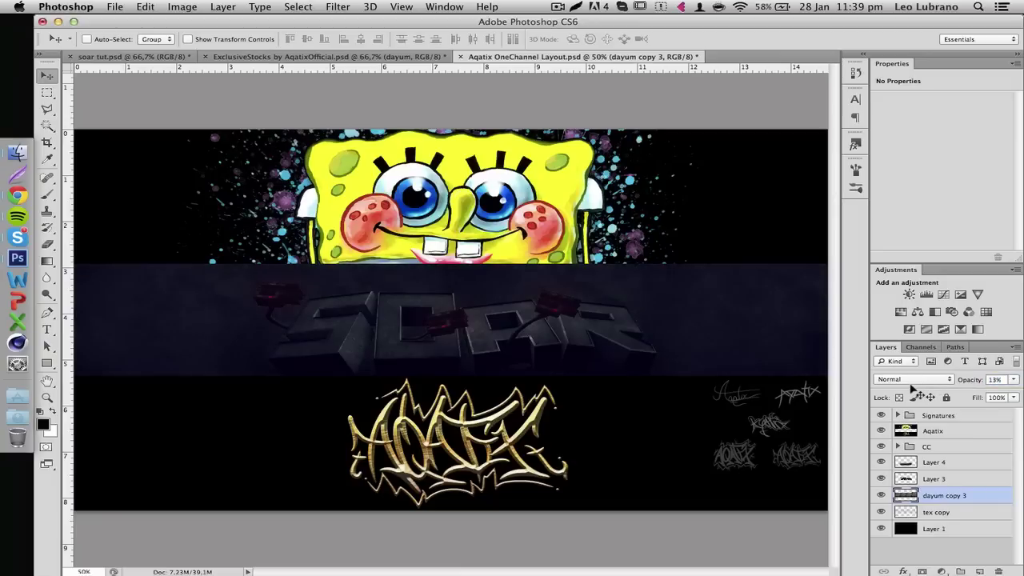
{"action": "left_click", "coordinate": [883, 494]}
{"action": "left_click", "coordinate": [884, 495]}
{"action": "left_click_drag", "start_coordinate": [1000, 384], "coordinate": [999, 384]}
{"action": "left_click", "coordinate": [884, 495]}
{"action": "left_click", "coordinate": [884, 496]}
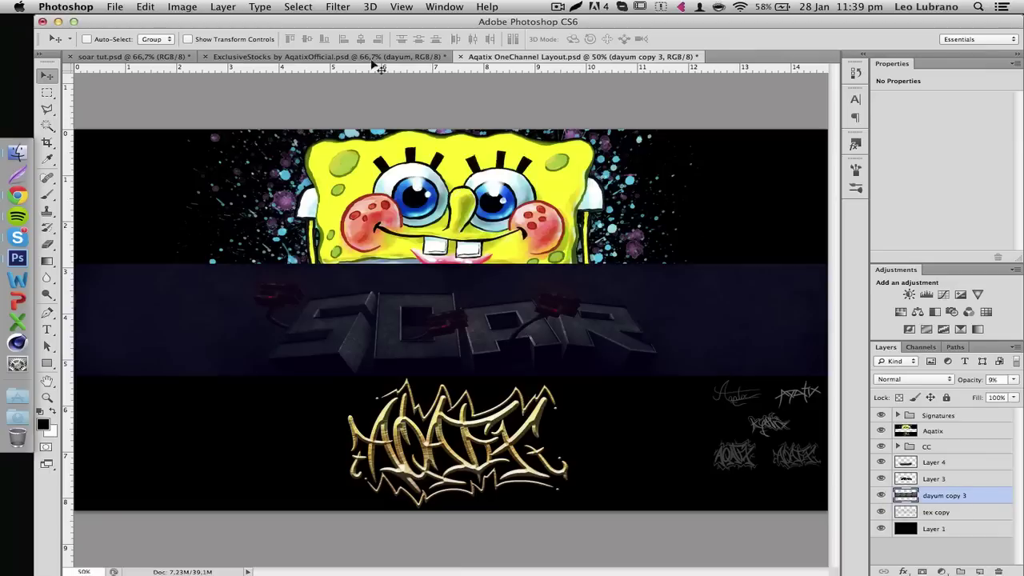
{"action": "left_click", "coordinate": [323, 57]}
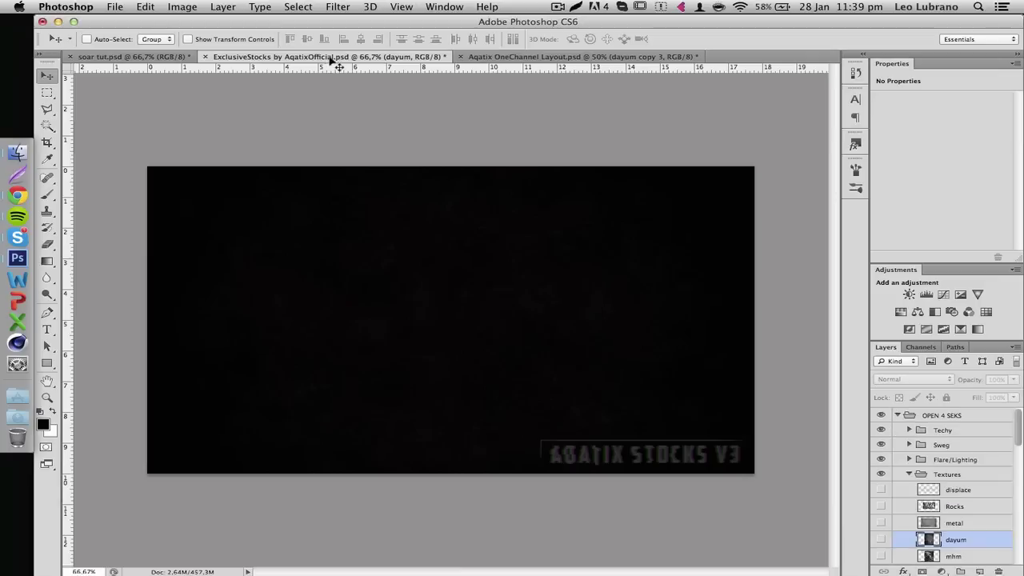
{"action": "left_click", "coordinate": [561, 55]}
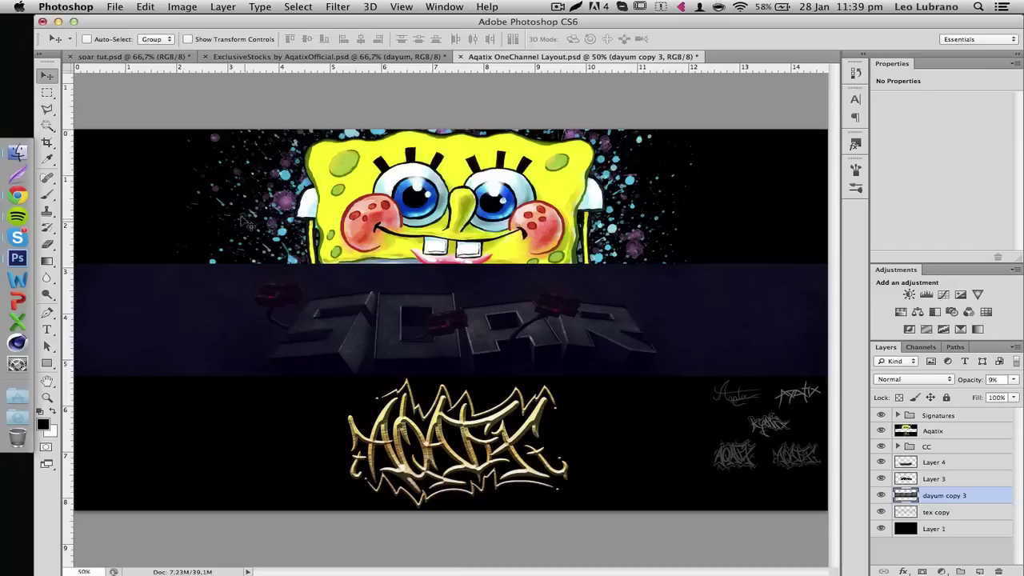
Add a new layer above Layer 4 and set up a soft 1211 px brush at 0% hardness.
{"action": "left_click", "coordinate": [932, 465]}
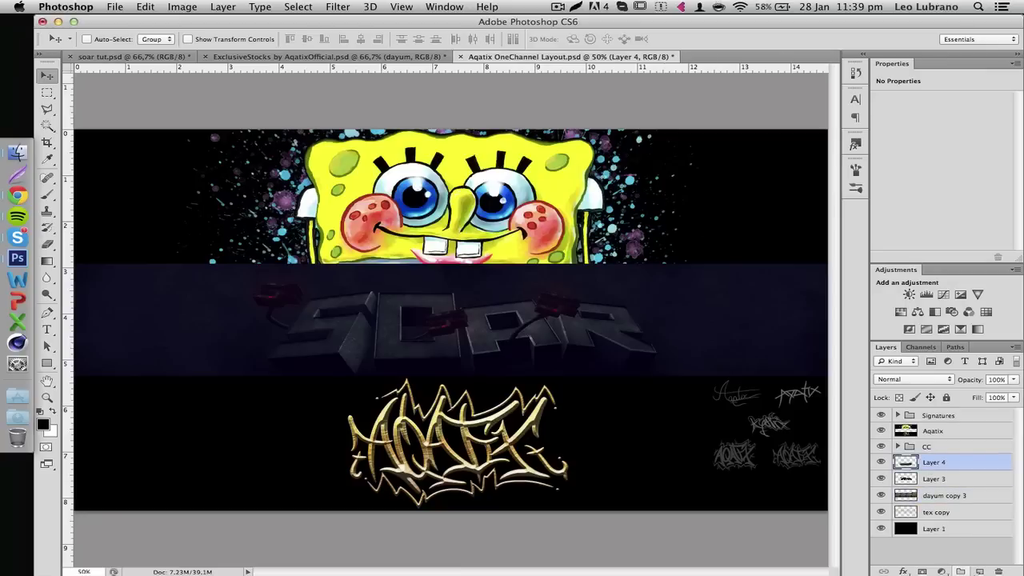
{"action": "left_click", "coordinate": [980, 572]}
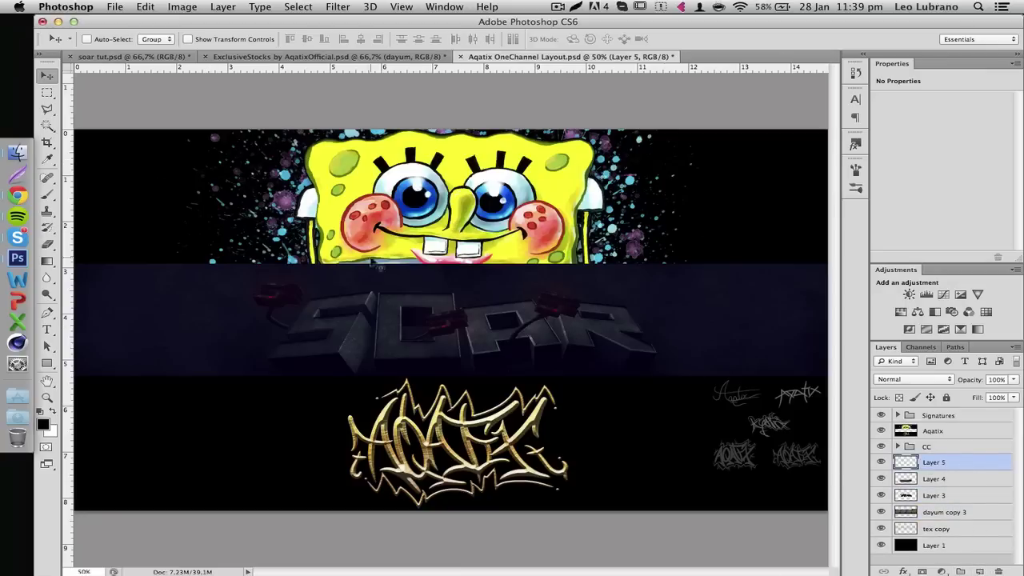
{"action": "left_click", "coordinate": [47, 195]}
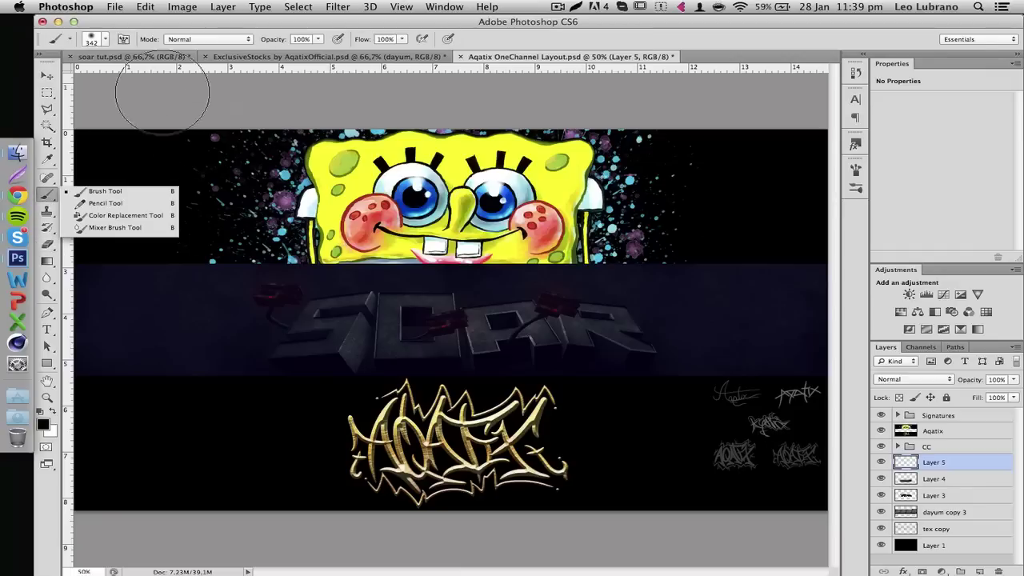
{"action": "left_click", "coordinate": [93, 40]}
{"action": "left_click", "coordinate": [172, 77]}
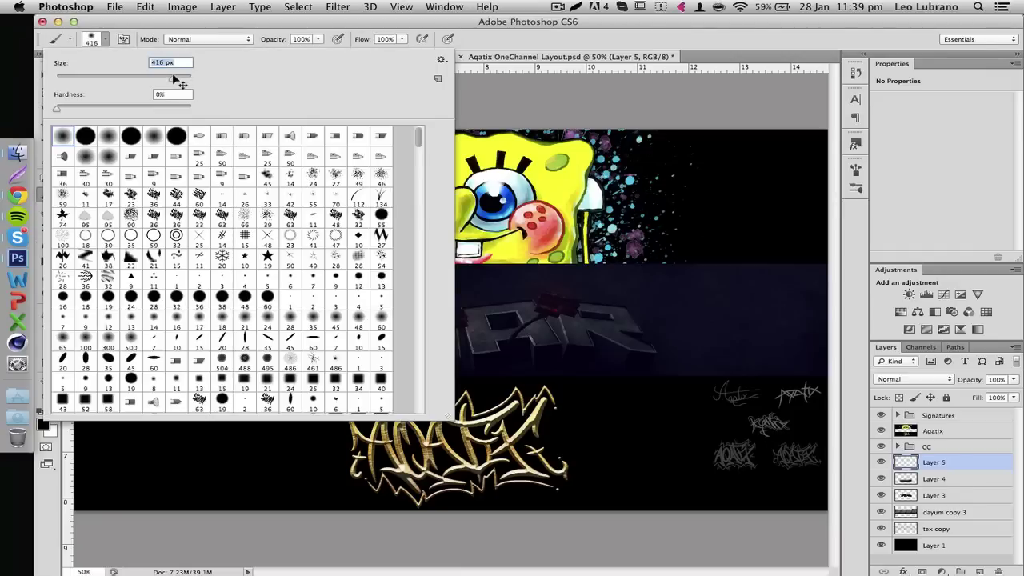
{"action": "left_click_drag", "start_coordinate": [181, 80], "coordinate": [183, 80]}
{"action": "left_click", "coordinate": [134, 32]}
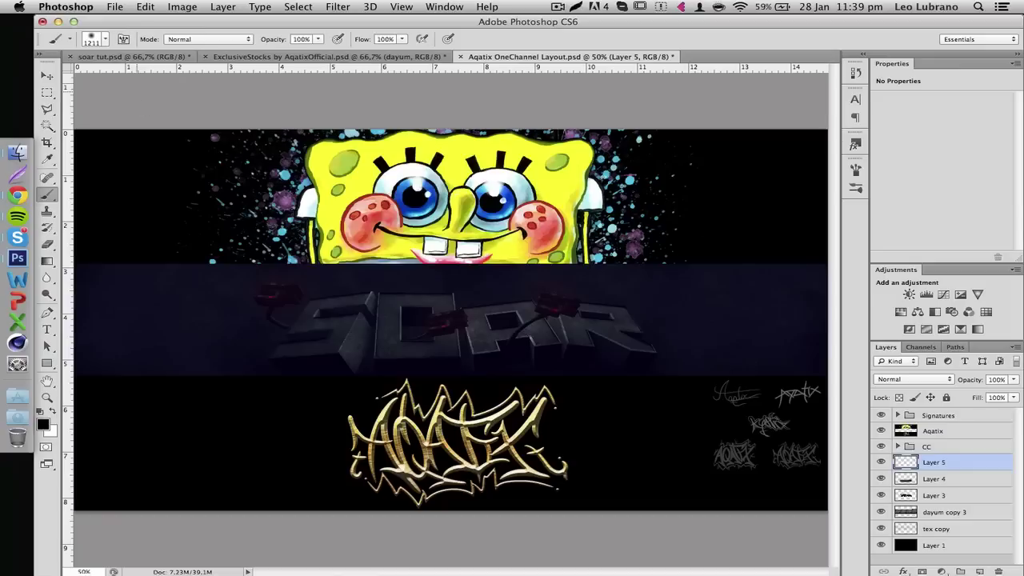
Set the foreground color to bright orange, ff6600.
{"action": "left_click", "coordinate": [48, 429]}
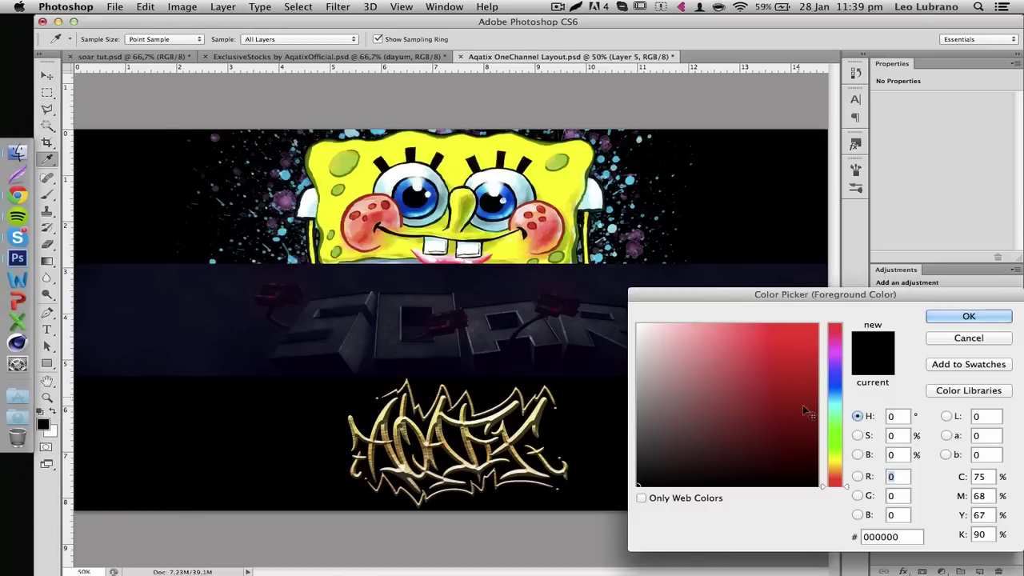
{"action": "left_click", "coordinate": [837, 476]}
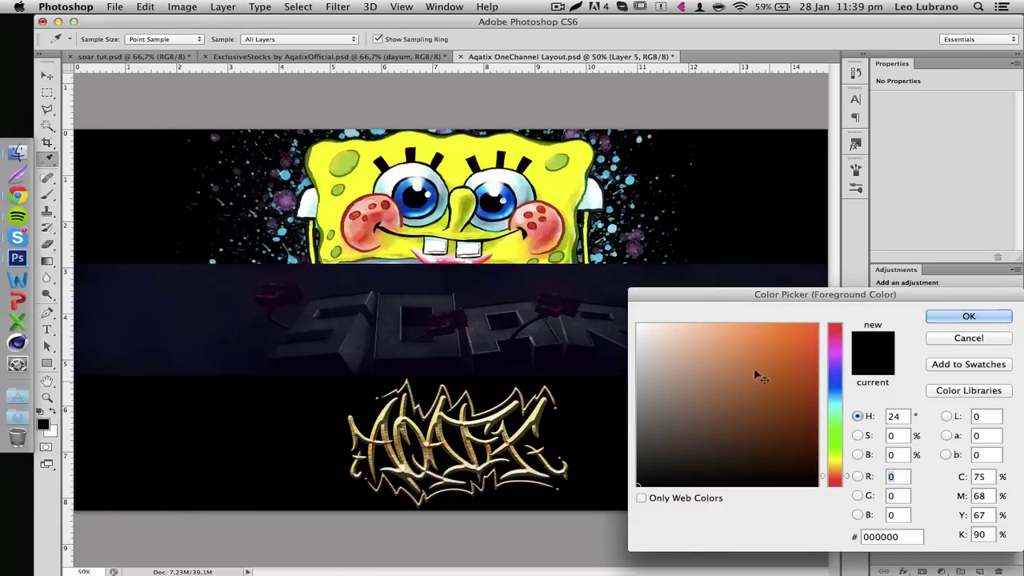
{"action": "left_click", "coordinate": [816, 325]}
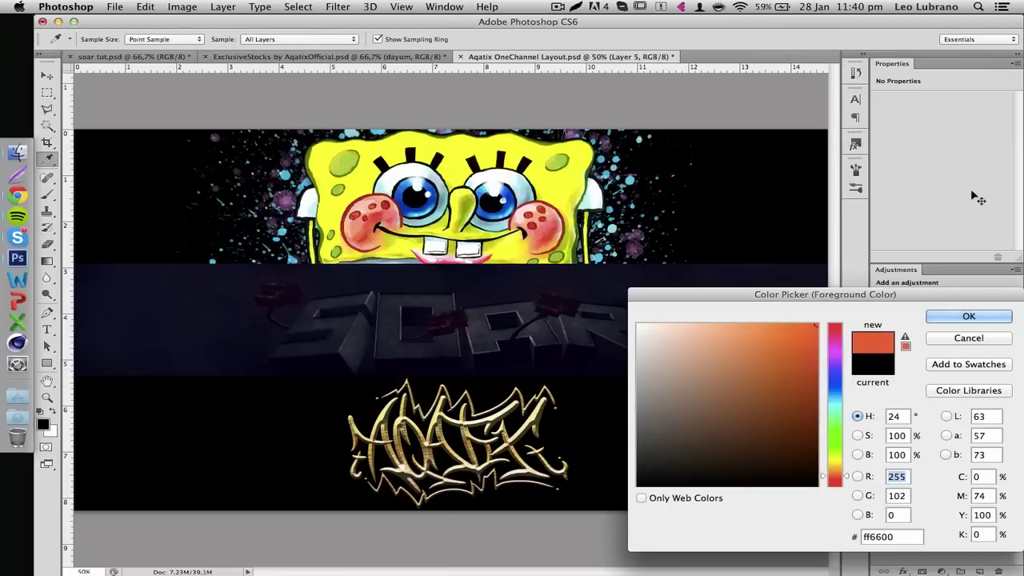
{"action": "key", "text": "Return"}
Paint a soft orange glow across the SCAR band's upper edge on Layer 5, adjust its position and lower its opacity to 69%.
{"action": "key", "text": "super+minus"}
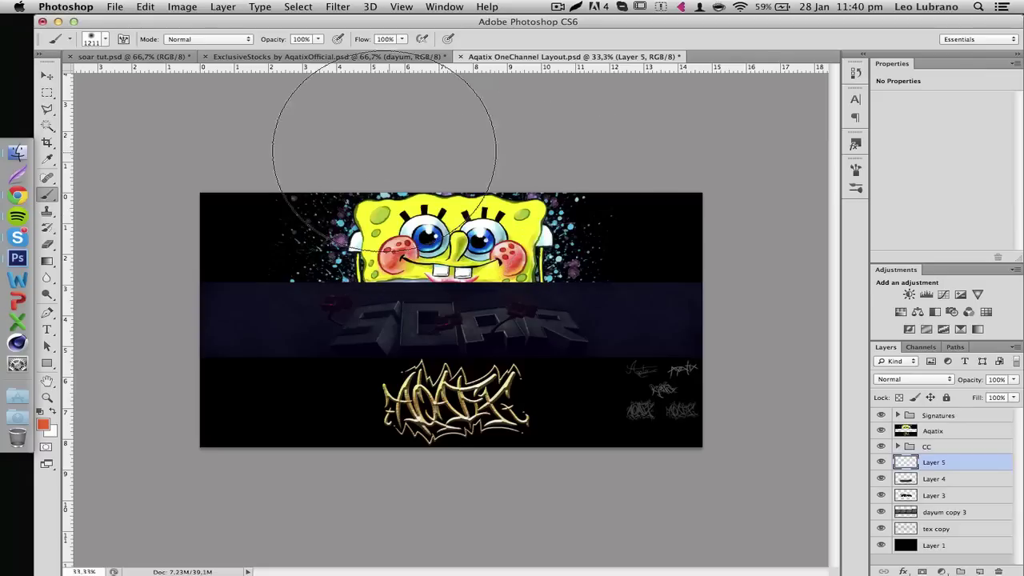
{"action": "left_click_drag", "start_coordinate": [425, 177], "coordinate": [572, 172]}
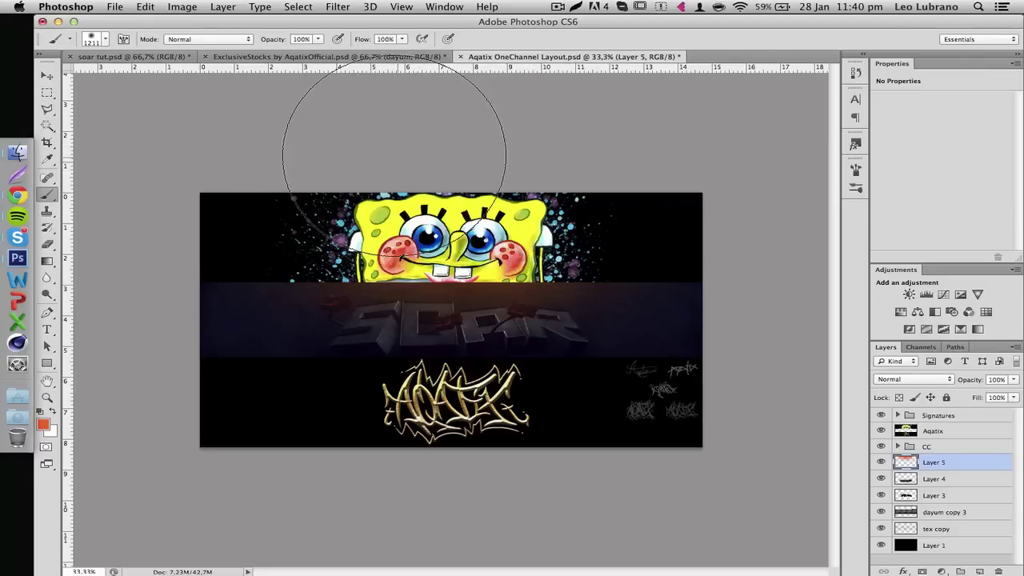
{"action": "key", "text": "super+equal"}
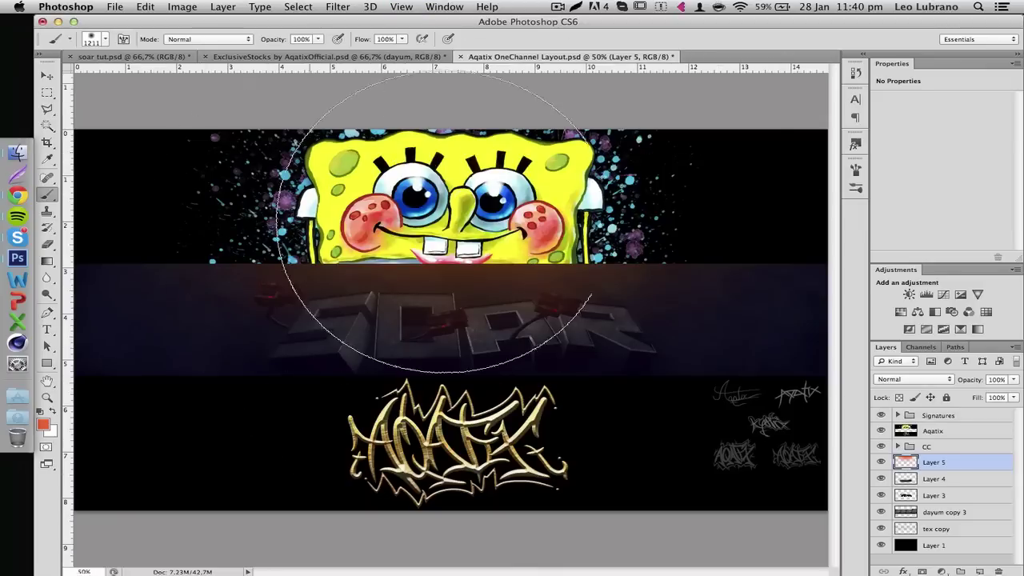
{"action": "key", "text": "v"}
{"action": "mouse_move", "coordinate": [519, 364]}
{"action": "left_mouse_down"}
{"action": "mouse_move", "coordinate": [520, 352]}
{"action": "mouse_move", "coordinate": [513, 361]}
{"action": "left_mouse_up"}
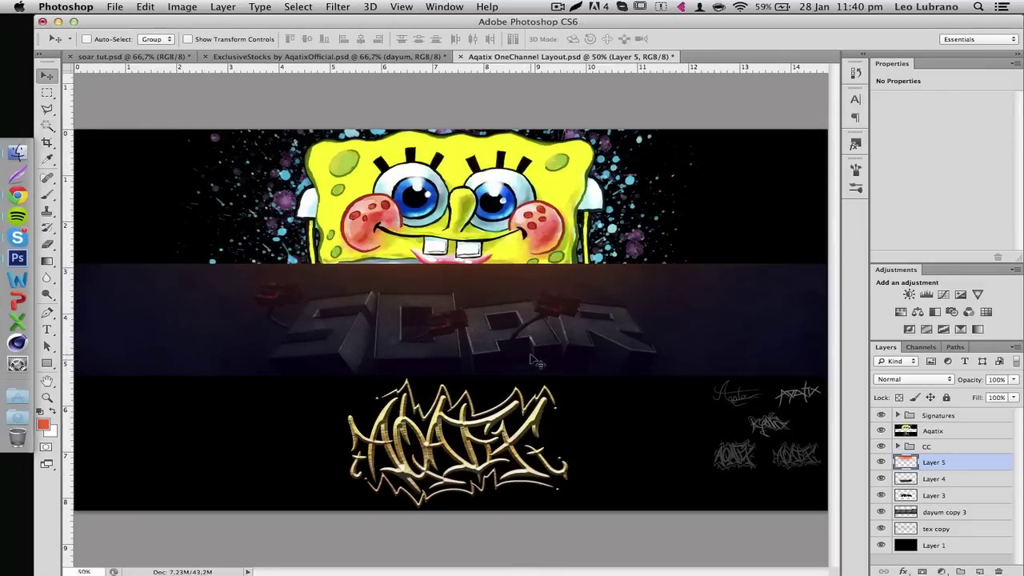
{"action": "left_click_drag", "start_coordinate": [980, 388], "coordinate": [955, 387]}
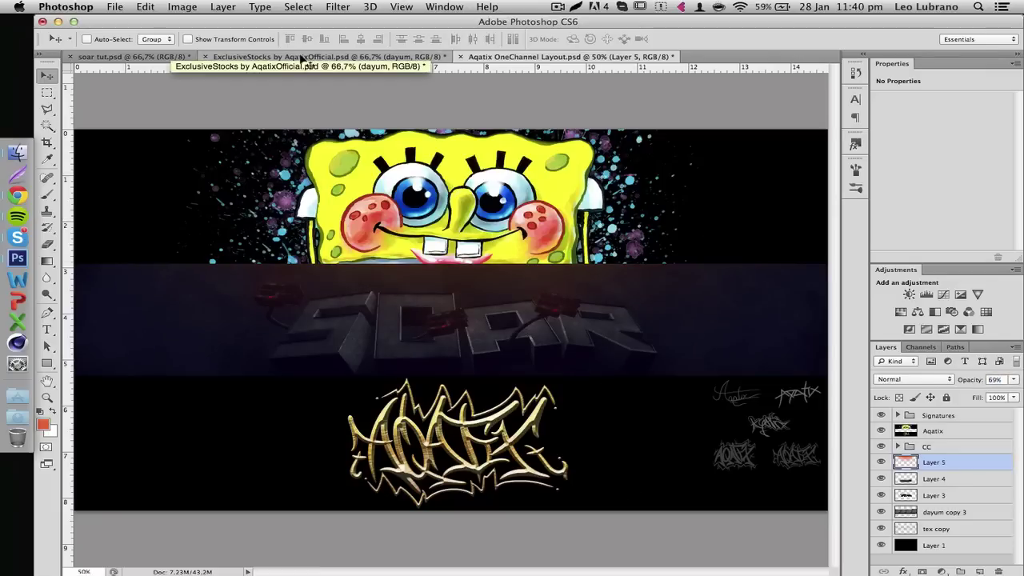
Copy the flayr light from the stocks document's Flare/Lighting group into the banner, centered on the SCAR band's upper edge.
{"action": "left_click", "coordinate": [304, 57]}
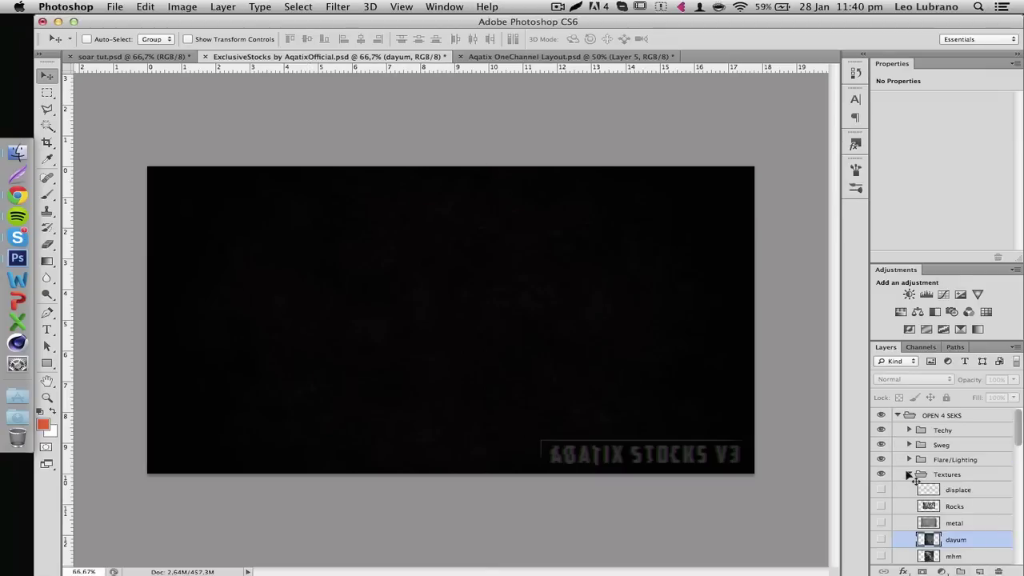
{"action": "left_click", "coordinate": [909, 474]}
{"action": "left_click", "coordinate": [909, 460]}
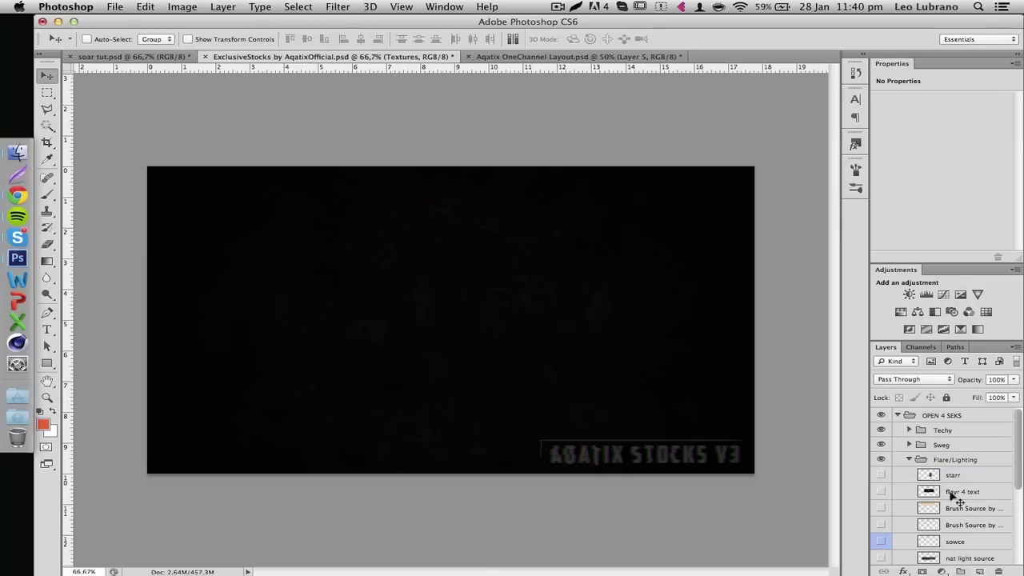
{"action": "scroll", "coordinate": [958, 499], "scroll_direction": "down", "scroll_amount": 4}
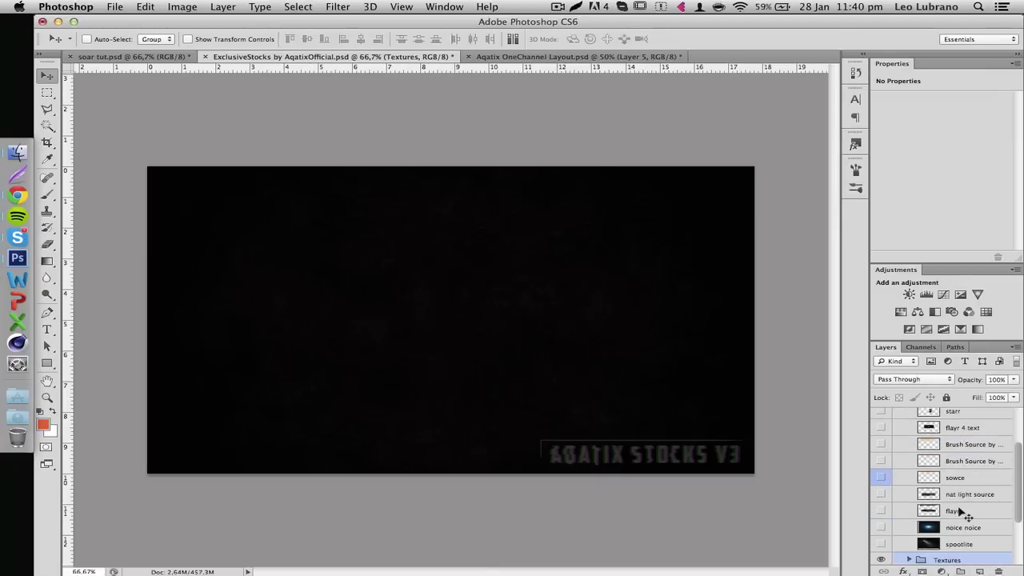
{"action": "left_click", "coordinate": [961, 512]}
{"action": "left_click", "coordinate": [881, 512]}
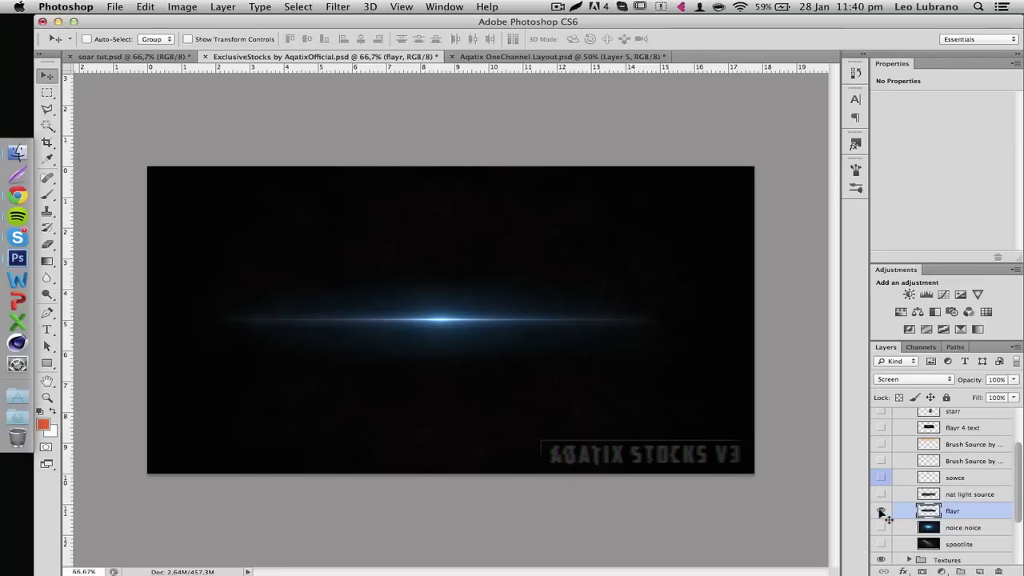
{"action": "left_click", "coordinate": [881, 513]}
{"action": "left_click", "coordinate": [547, 58]}
{"action": "left_click_drag", "start_coordinate": [543, 72], "coordinate": [457, 214]}
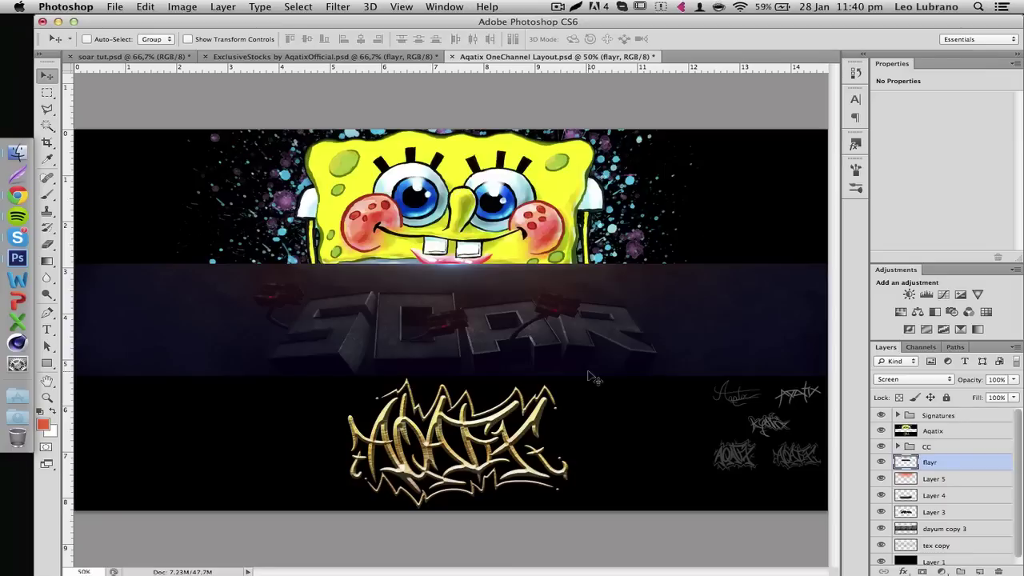
Recolor the flayr layer from blue to orange with Hue/Saturation, using a hue shift of about -178.
{"action": "key", "text": "super+u"}
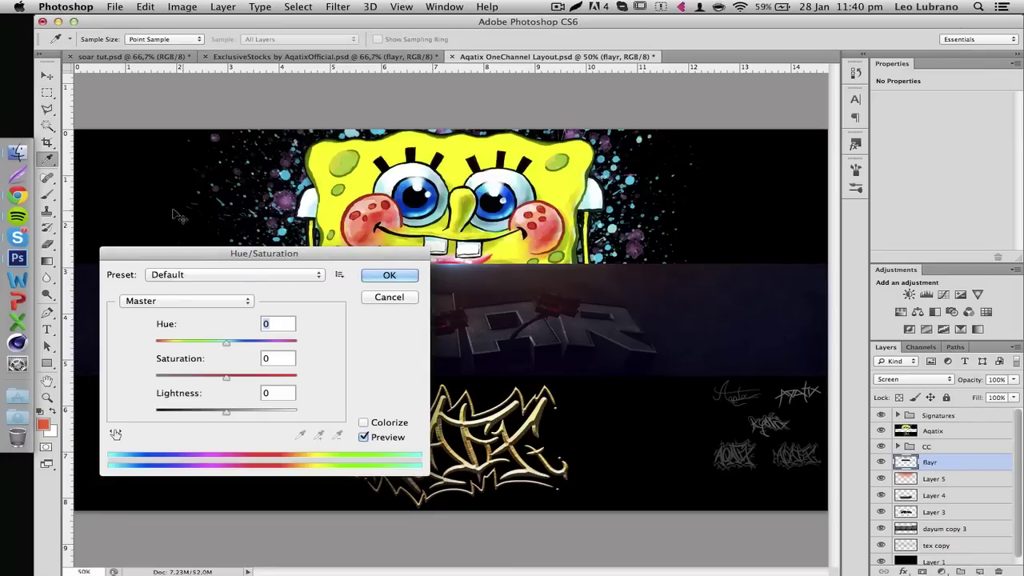
{"action": "left_click_drag", "start_coordinate": [221, 257], "coordinate": [800, 208]}
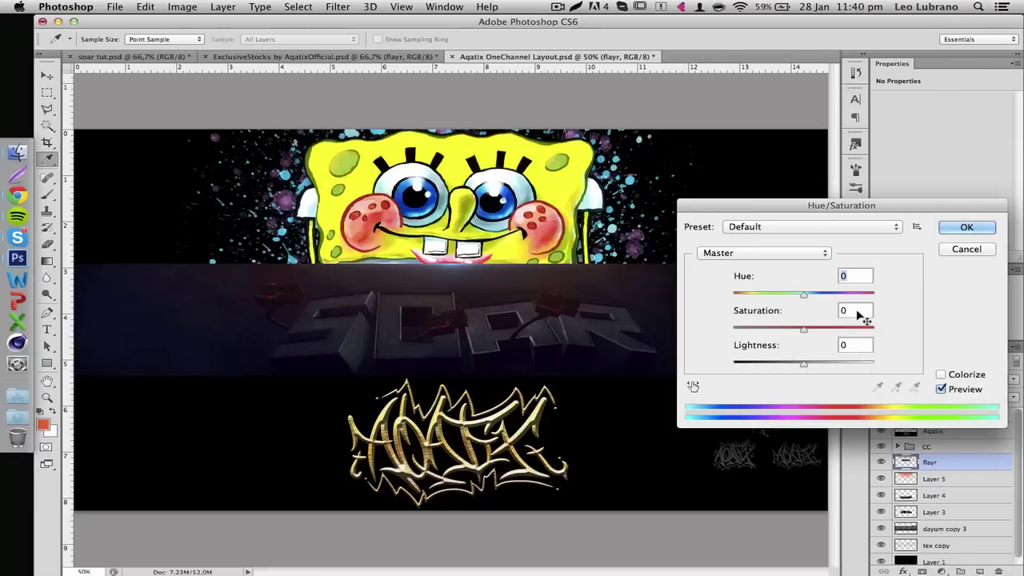
{"action": "left_click_drag", "start_coordinate": [796, 294], "coordinate": [733, 296]}
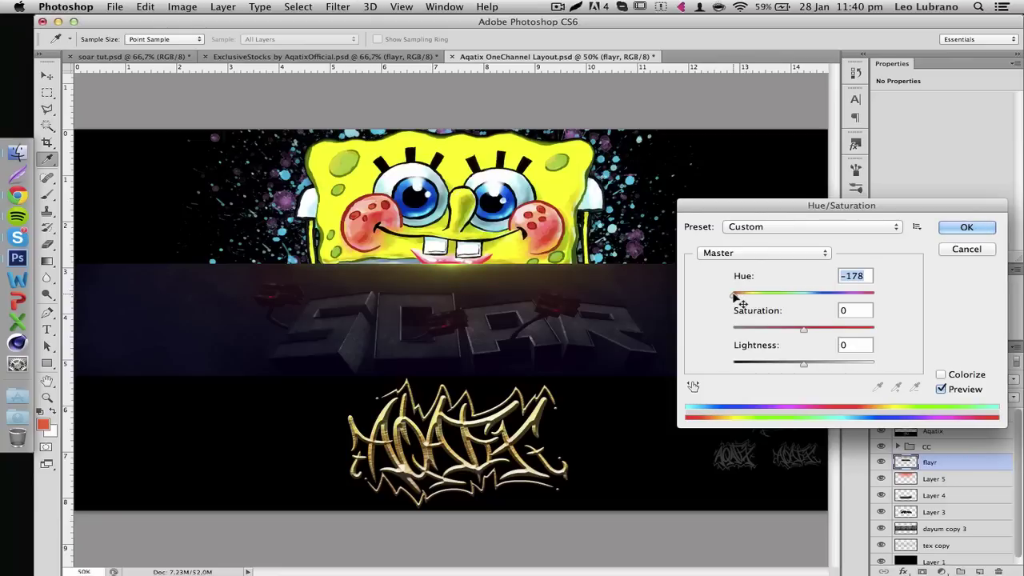
{"action": "left_click", "coordinate": [960, 228]}
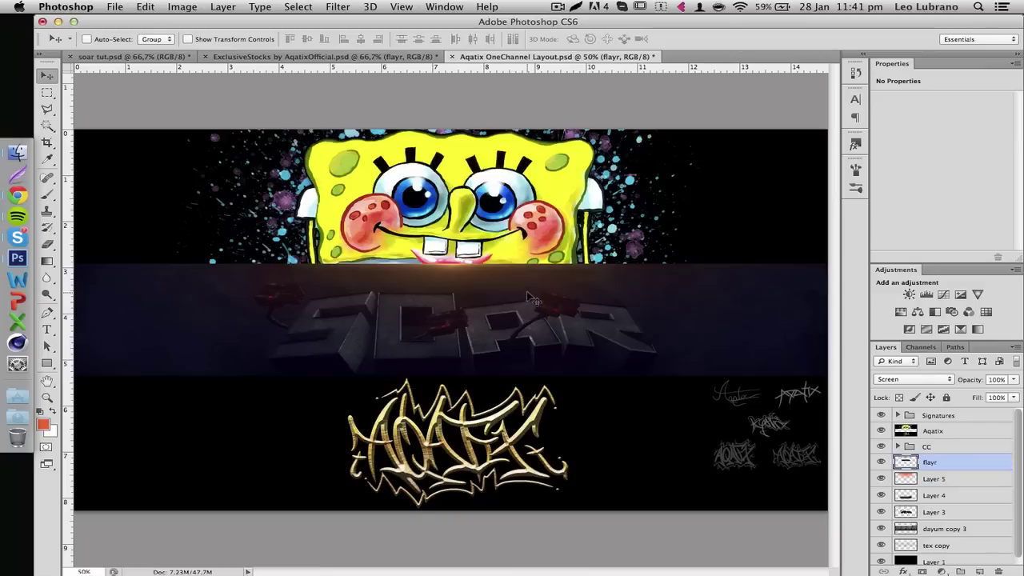
Enlarge the flayr light with Free Transform and reposition it over the middle of the band's upper edge.
{"action": "key", "text": "ctrl+t"}
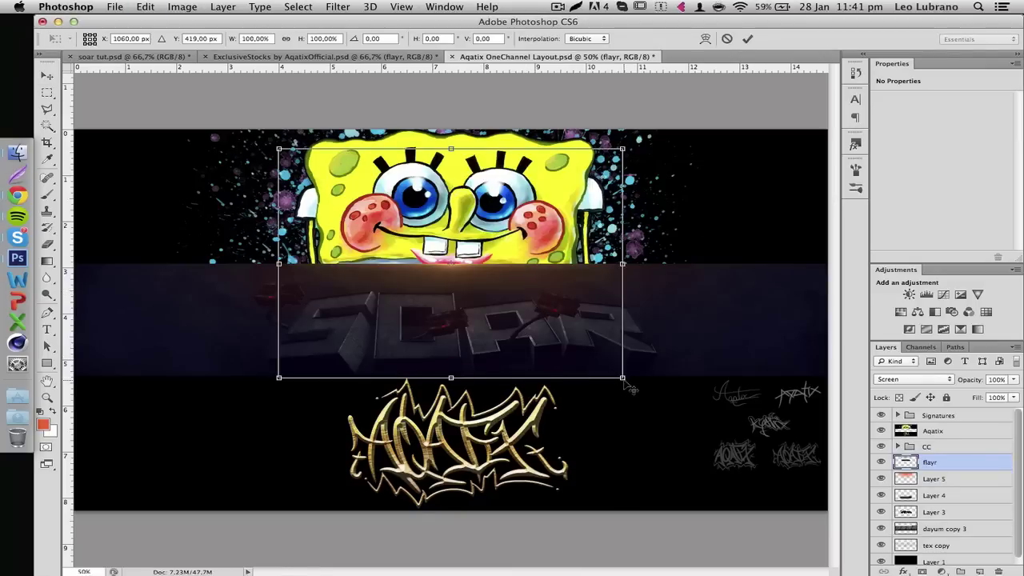
{"action": "left_click_drag", "start_coordinate": [632, 388], "coordinate": [720, 430]}
{"action": "key", "text": "Return"}
{"action": "left_click_drag", "start_coordinate": [497, 337], "coordinate": [504, 339]}
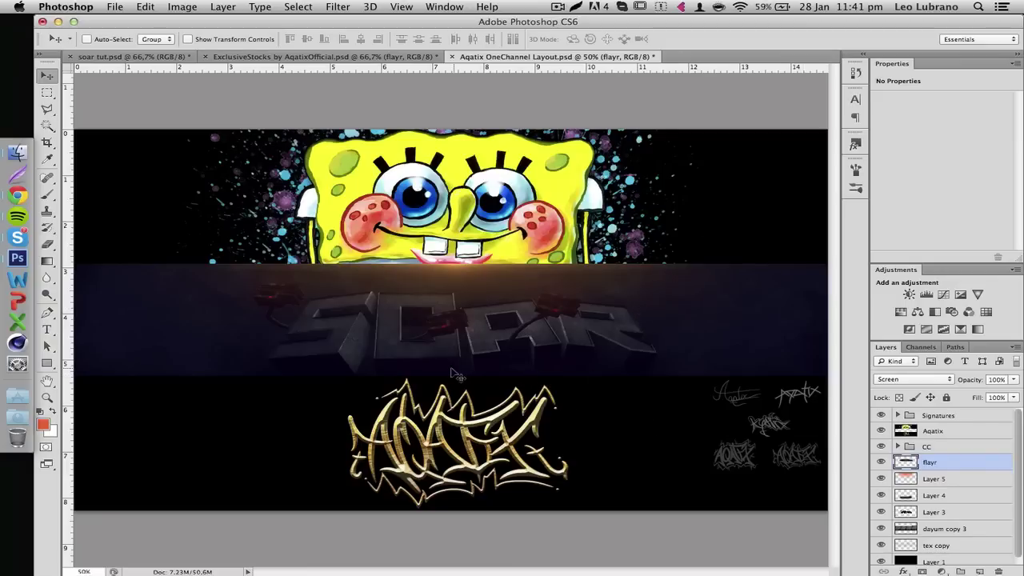
Add a new layer directly above dayum copy 3, beneath the SCAR text on Layer 3.
{"action": "key", "text": "super+equal"}
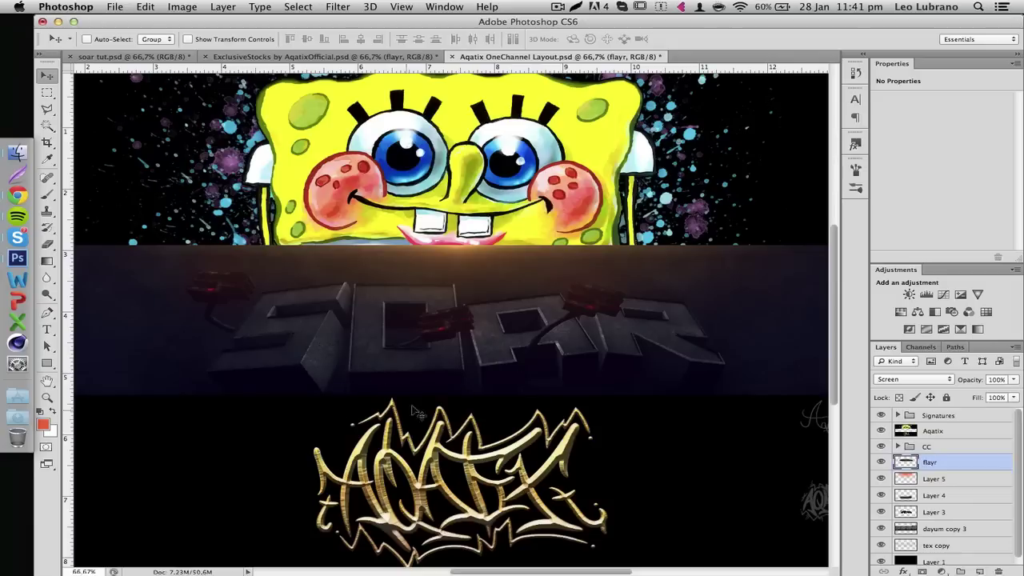
{"action": "left_click", "coordinate": [957, 514]}
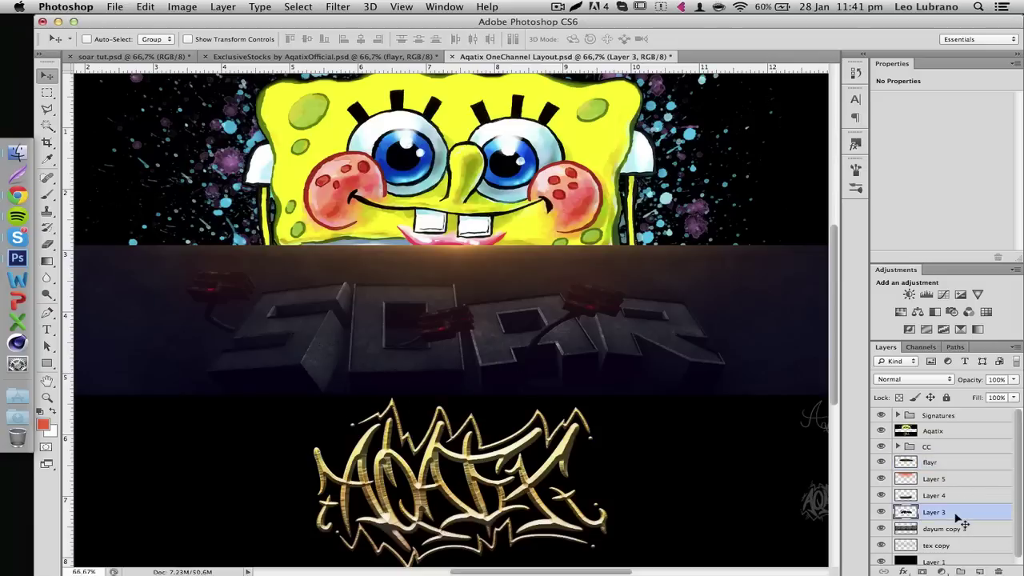
{"action": "left_click", "coordinate": [957, 530]}
{"action": "left_click", "coordinate": [981, 572]}
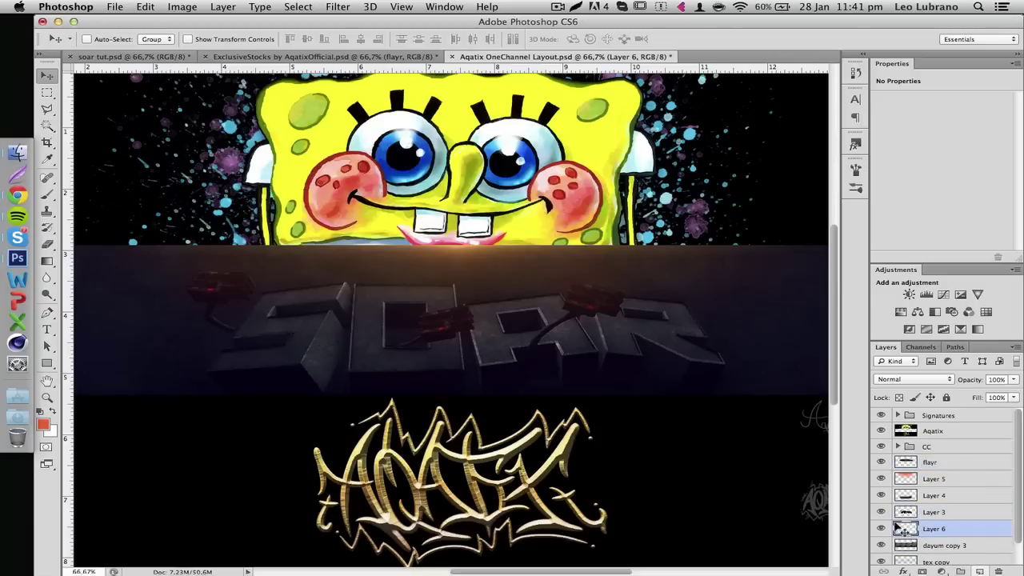
{"action": "left_click", "coordinate": [882, 513]}
{"action": "left_click", "coordinate": [882, 513]}
Set up a soft black brush at 479 px with 0% hardness.
{"action": "left_click", "coordinate": [47, 195]}
{"action": "left_click", "coordinate": [94, 38]}
{"action": "left_click_drag", "start_coordinate": [70, 69], "coordinate": [180, 81]}
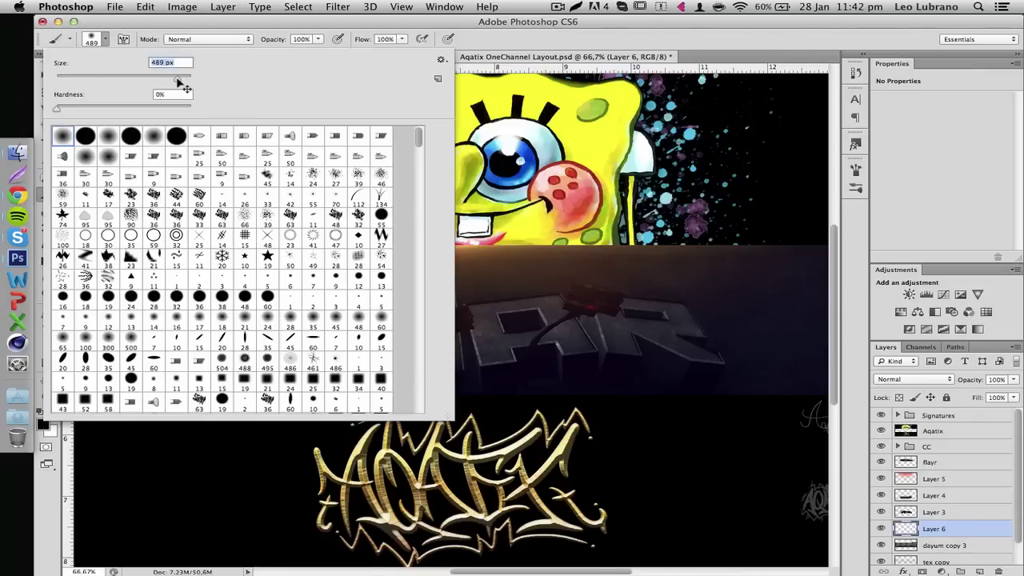
{"action": "left_click", "coordinate": [132, 34]}
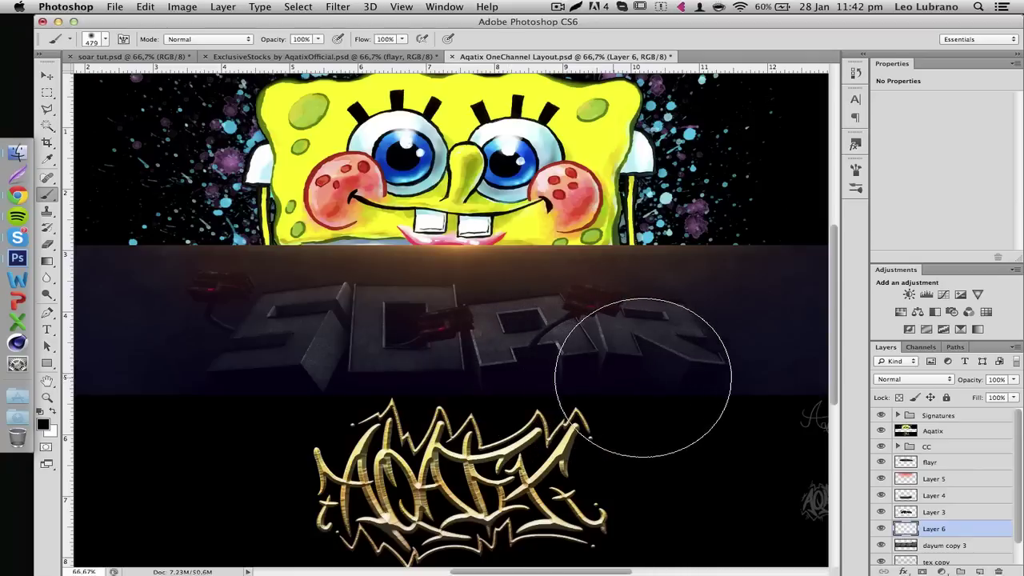
Paint soft black shading behind the lower part of the SCAR text on Layer 6 and lower its opacity to 73%.
{"action": "mouse_move", "coordinate": [647, 376]}
{"action": "left_mouse_down"}
{"action": "mouse_move", "coordinate": [664, 354]}
{"action": "mouse_move", "coordinate": [656, 366]}
{"action": "mouse_move", "coordinate": [686, 373]}
{"action": "left_mouse_up"}
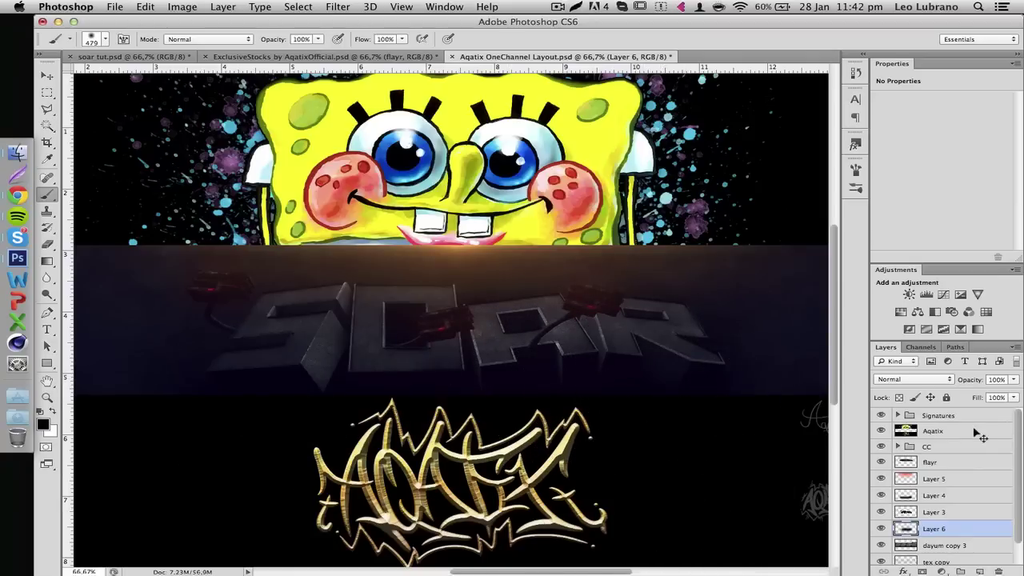
{"action": "left_click_drag", "start_coordinate": [974, 384], "coordinate": [955, 381]}
{"action": "left_click", "coordinate": [48, 78]}
{"action": "key", "text": "super+minus"}
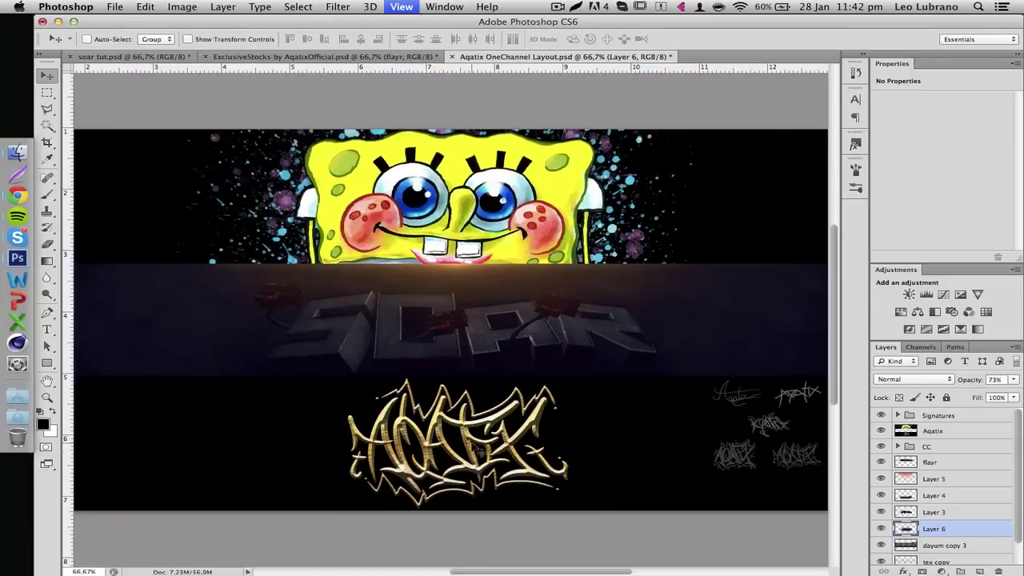
Compare the banner with and without the black shading on Layer 6.
{"action": "left_click", "coordinate": [882, 529]}
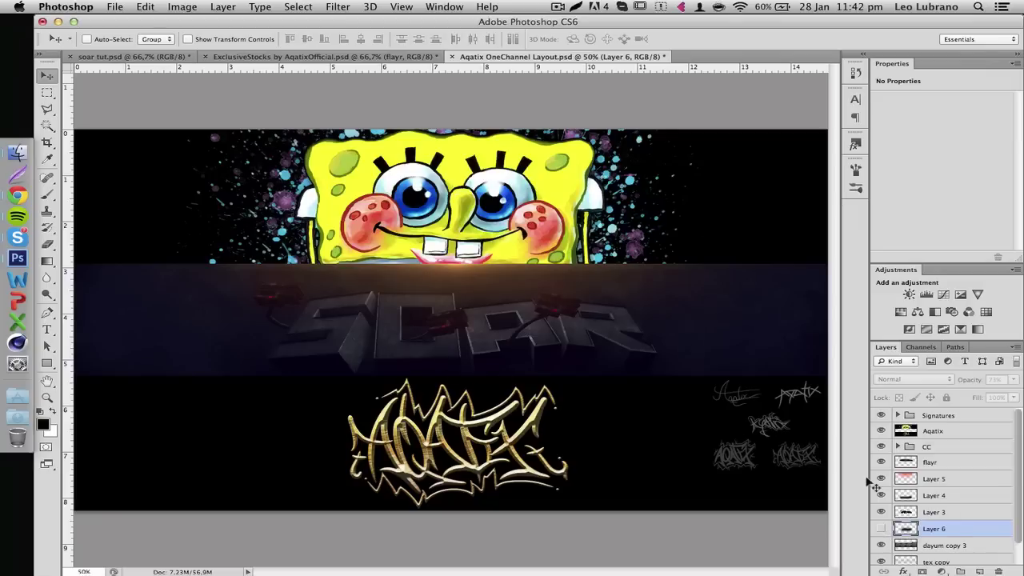
{"action": "left_click", "coordinate": [883, 529]}
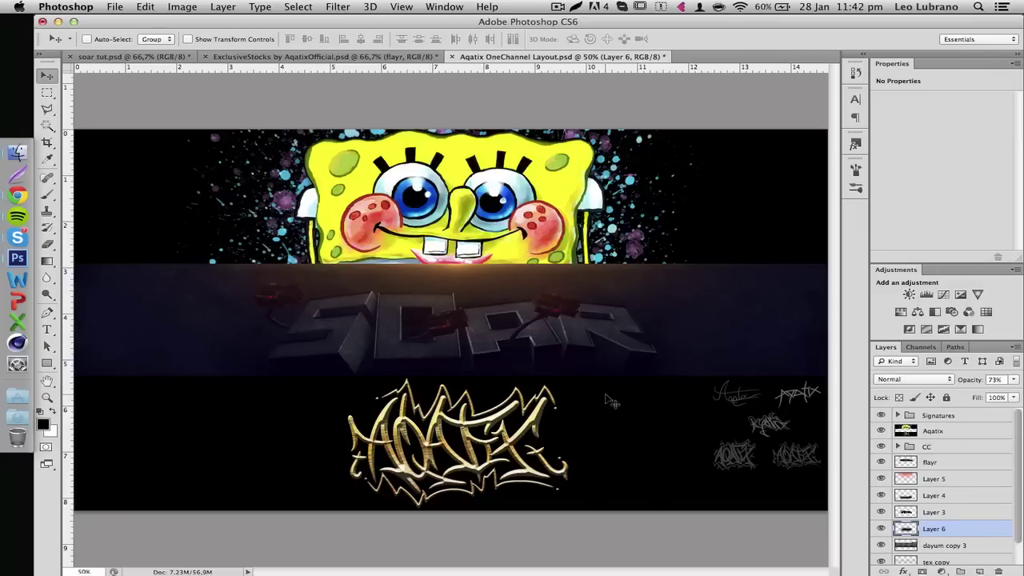
{"action": "key", "text": "super+equal"}
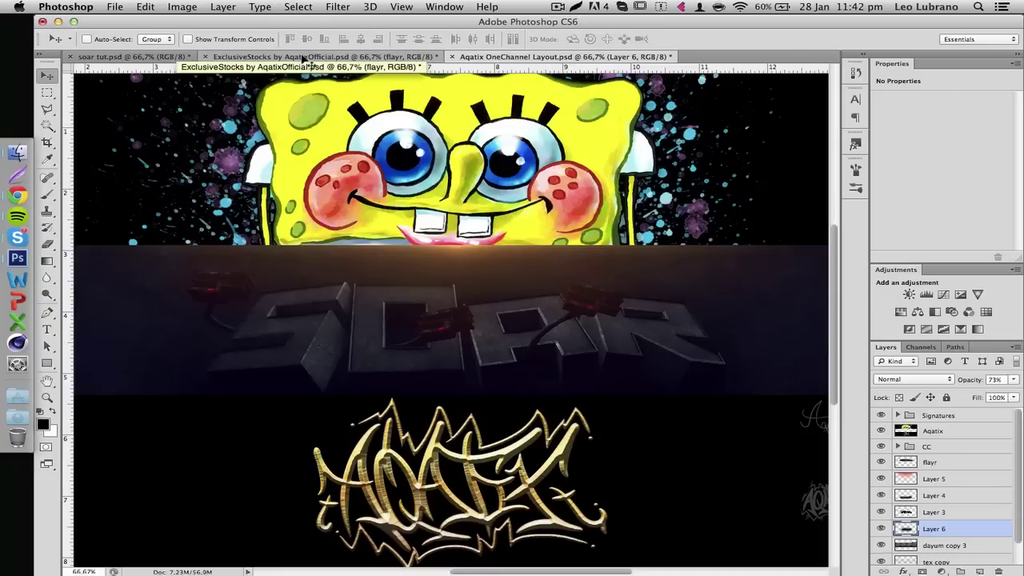
{"action": "key", "text": "super+minus"}
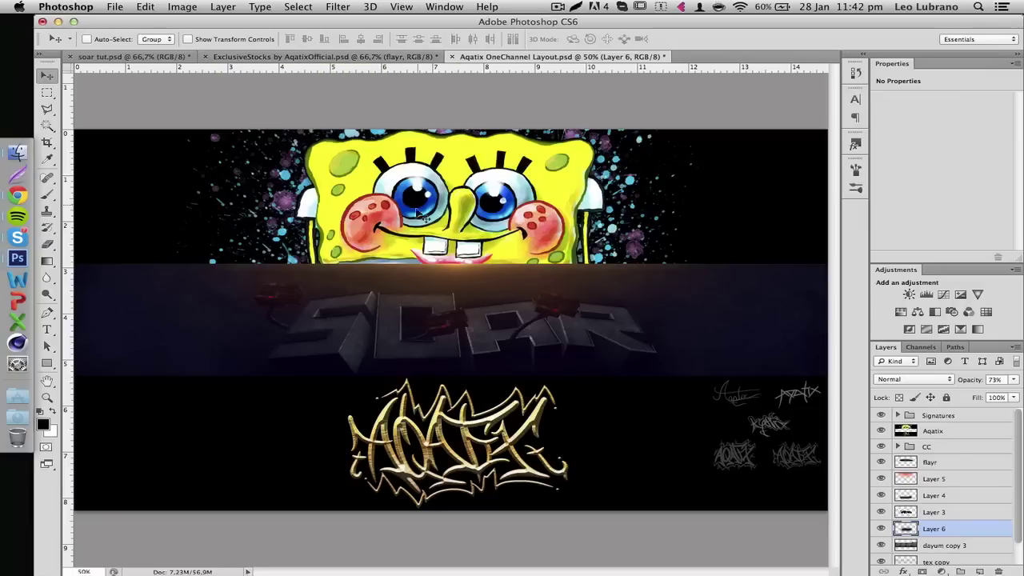
Switch to ExclusiveStocks by AqatixOfficial.psd, collapse the Flare/Lighting group and expand the Particles group.
{"action": "left_click", "coordinate": [272, 57]}
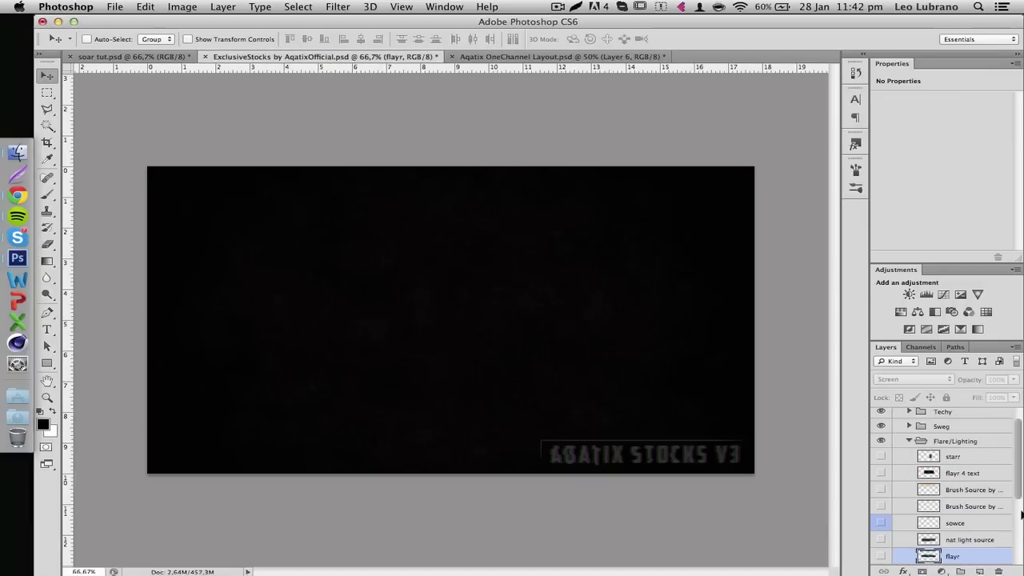
{"action": "left_click", "coordinate": [910, 441]}
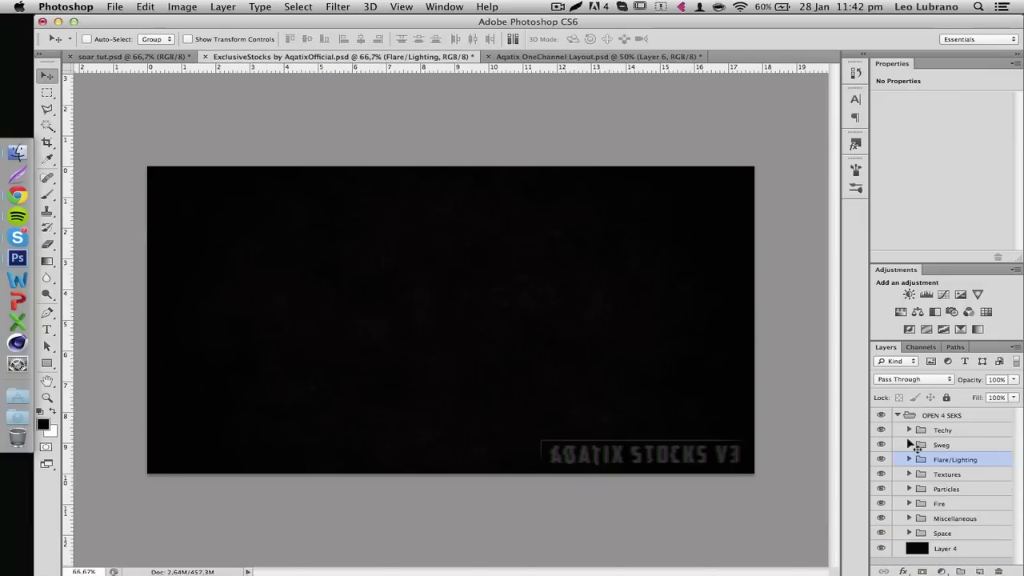
{"action": "left_click", "coordinate": [909, 489]}
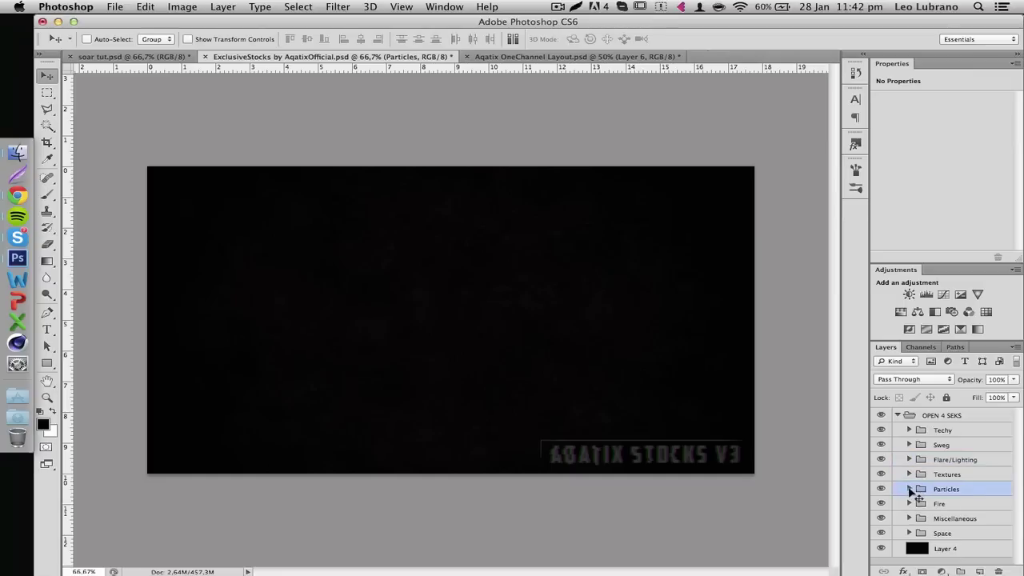
{"action": "left_click", "coordinate": [909, 489]}
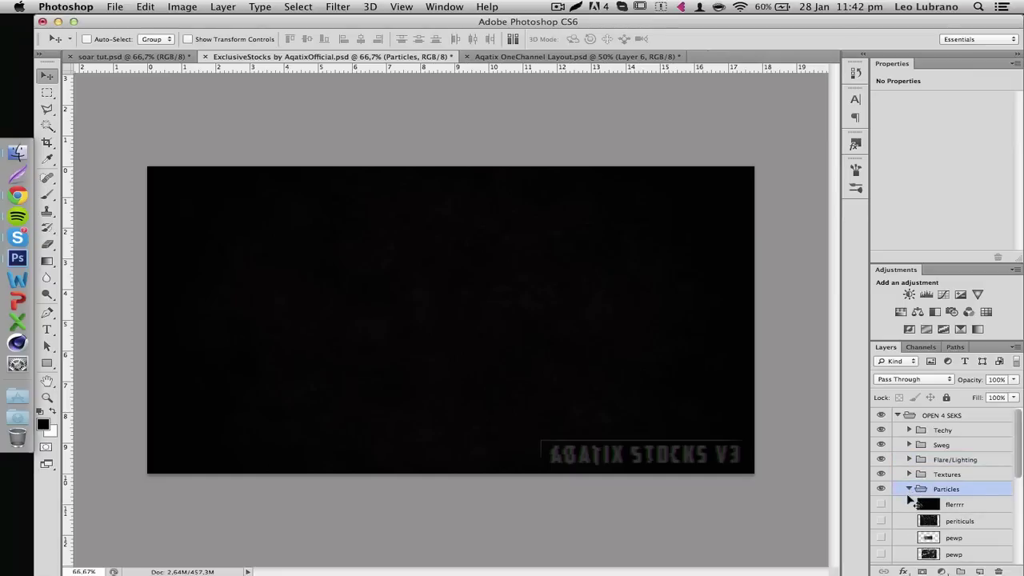
{"action": "scroll", "coordinate": [910, 501], "scroll_direction": "down", "scroll_amount": 2}
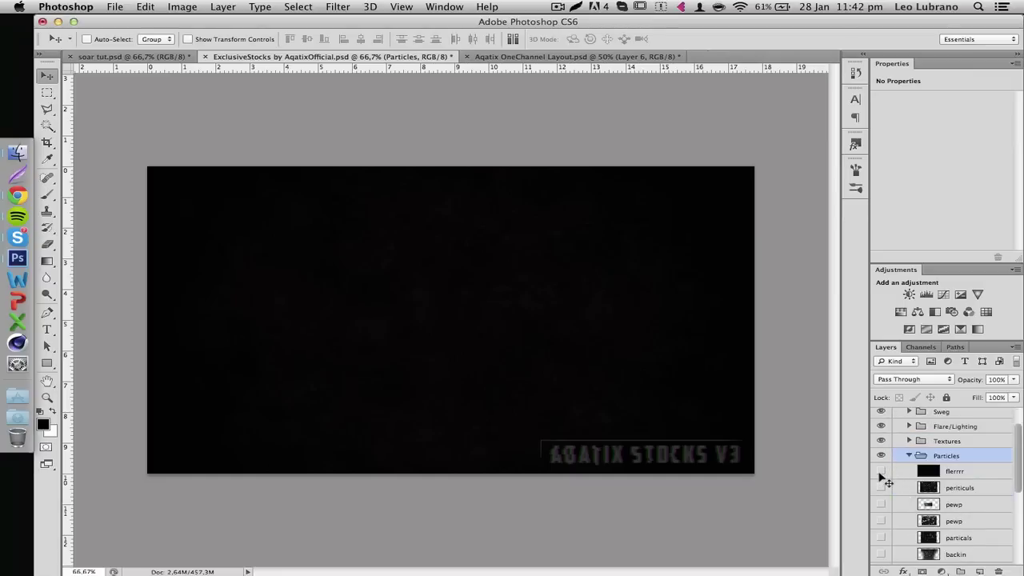
Preview the particle stocks from flerrrr down to backin one after another, hiding each again.
{"action": "left_click", "coordinate": [881, 473]}
{"action": "left_click", "coordinate": [881, 473]}
{"action": "left_click", "coordinate": [881, 488]}
{"action": "left_click", "coordinate": [881, 488]}
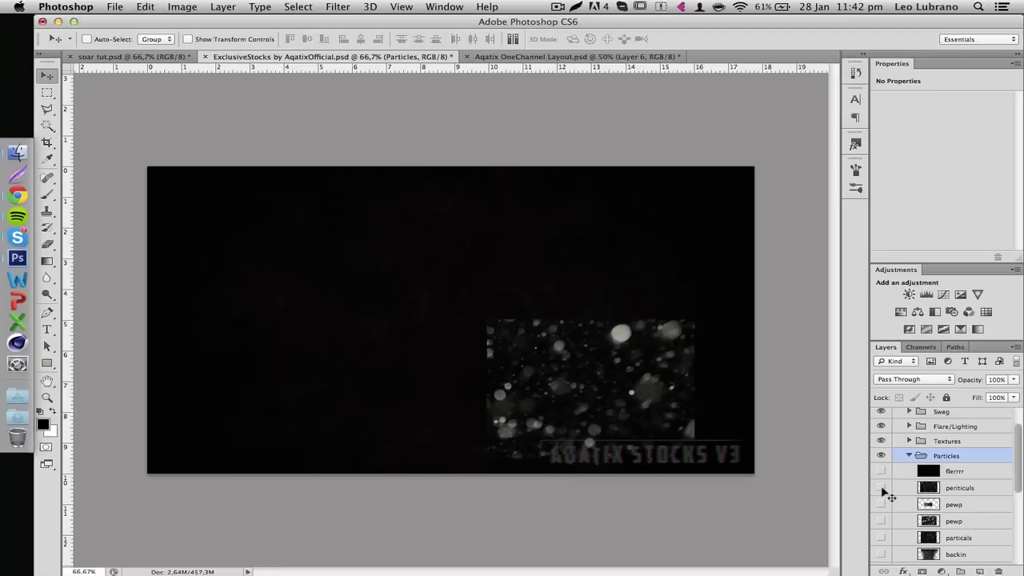
{"action": "left_click", "coordinate": [882, 472]}
{"action": "left_click", "coordinate": [882, 472]}
{"action": "left_click", "coordinate": [881, 504]}
{"action": "left_click", "coordinate": [881, 504]}
{"action": "left_click", "coordinate": [881, 521]}
{"action": "left_click", "coordinate": [881, 521]}
{"action": "left_click", "coordinate": [882, 540]}
{"action": "left_click", "coordinate": [881, 555]}
{"action": "left_click", "coordinate": [881, 556]}
Copy the particals stock layer into Aqatix OneChannel Layout.psd, placing it over the SCAR band.
{"action": "left_click", "coordinate": [897, 537]}
{"action": "left_click", "coordinate": [882, 538]}
{"action": "left_click", "coordinate": [882, 538]}
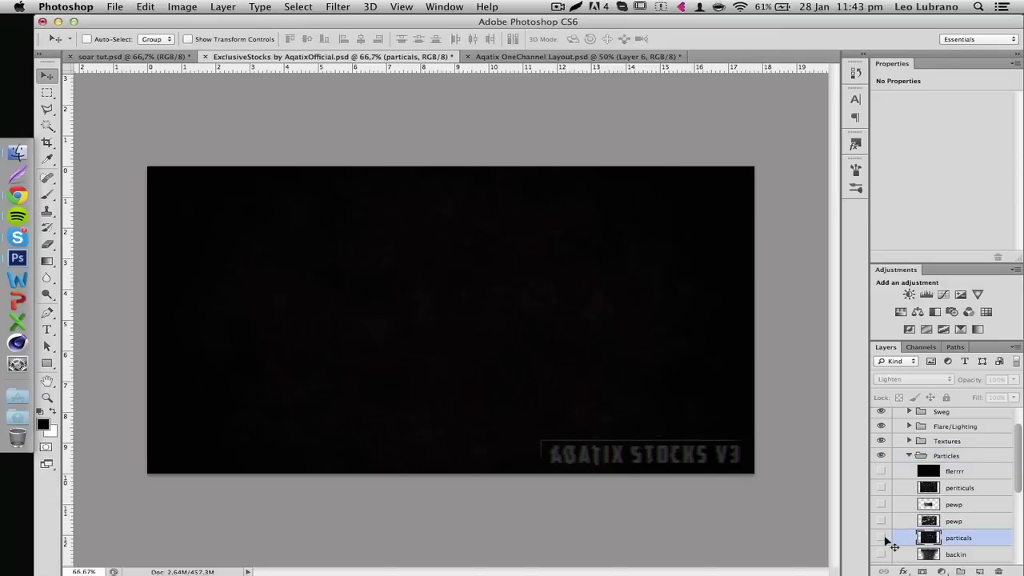
{"action": "left_click_drag", "start_coordinate": [473, 191], "coordinate": [438, 303]}
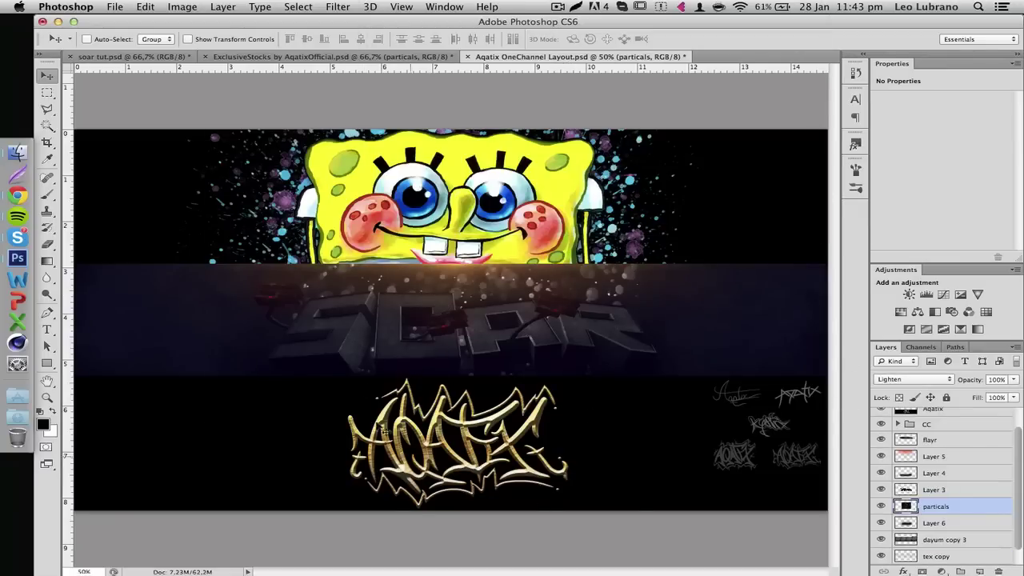
Move the particals layer directly above Layer 5 and shift it slightly over the middle of the SCAR band.
{"action": "key", "text": "super+plus"}
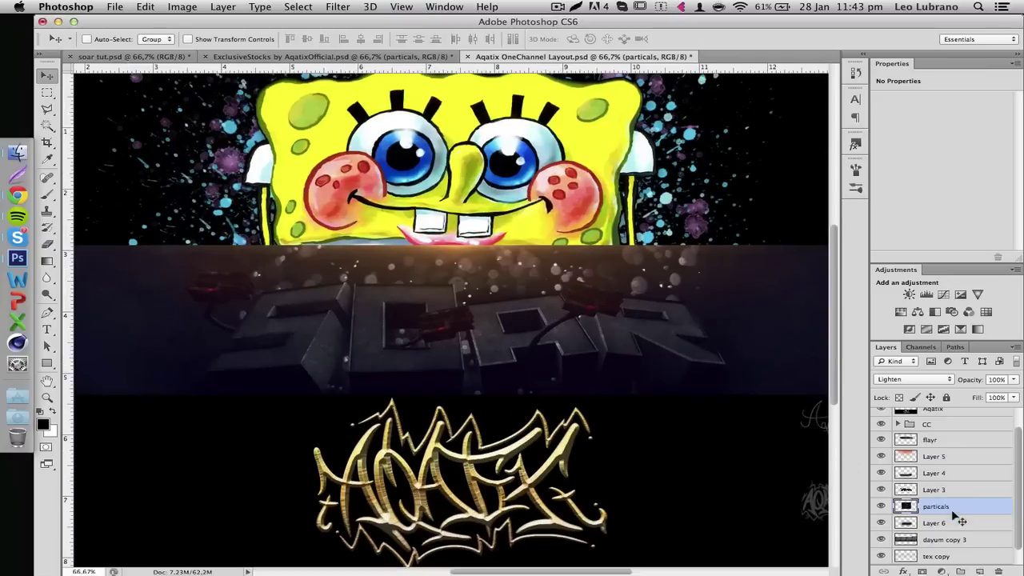
{"action": "left_click_drag", "start_coordinate": [956, 509], "coordinate": [952, 450]}
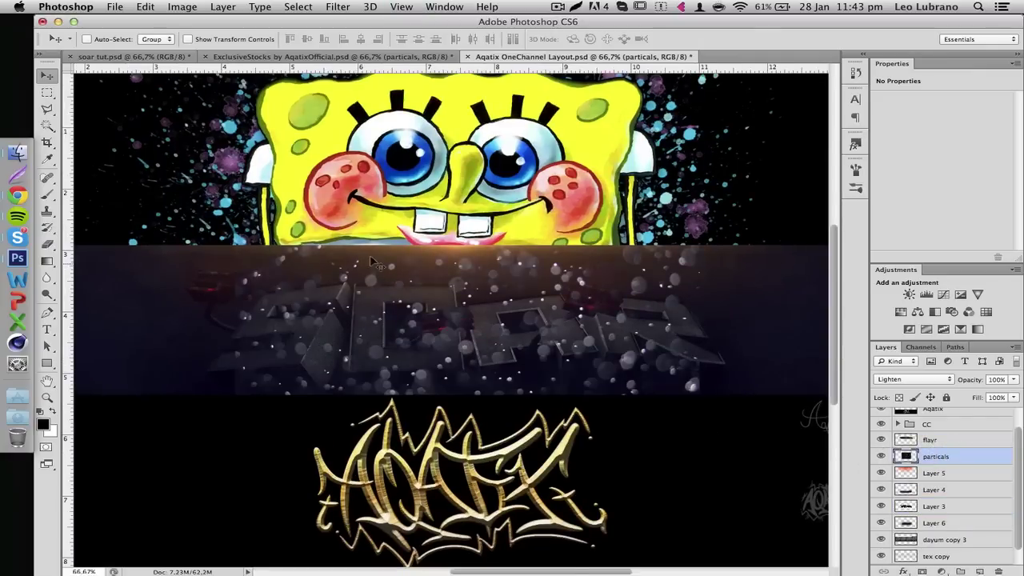
{"action": "left_click_drag", "start_coordinate": [497, 349], "coordinate": [493, 341]}
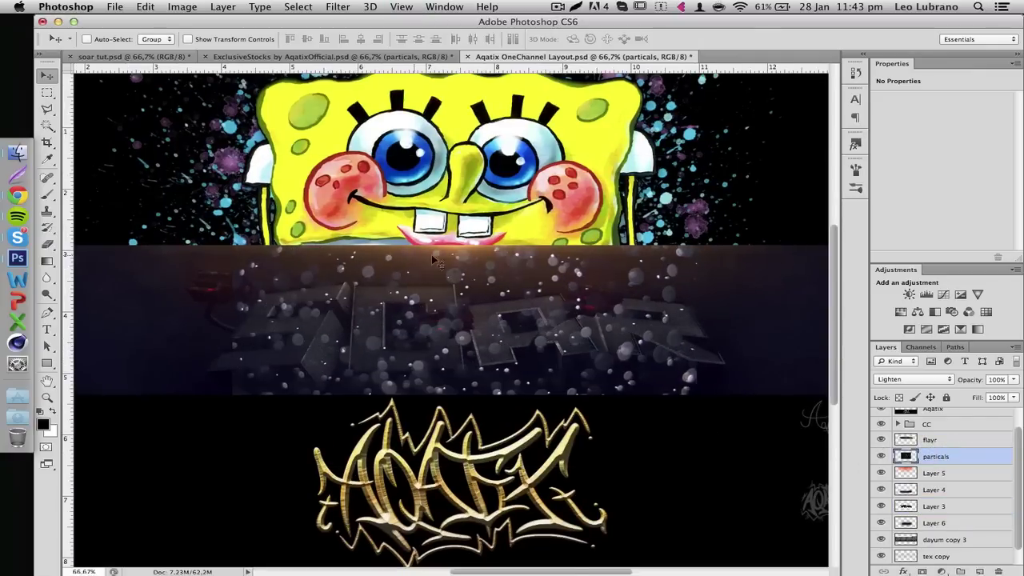
Duplicate the particals layer twice, placing one copy on the left and one on the right to fill the band.
{"action": "key", "text": "super+minus"}
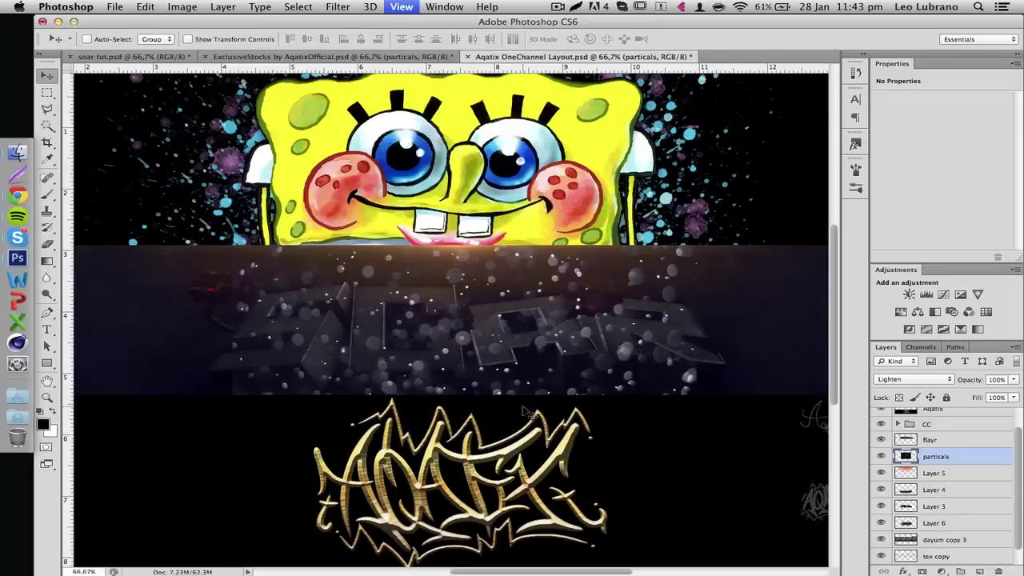
{"action": "key", "text": "super+j"}
{"action": "left_click_drag", "start_coordinate": [661, 409], "coordinate": [349, 390]}
{"action": "key", "text": "super+j"}
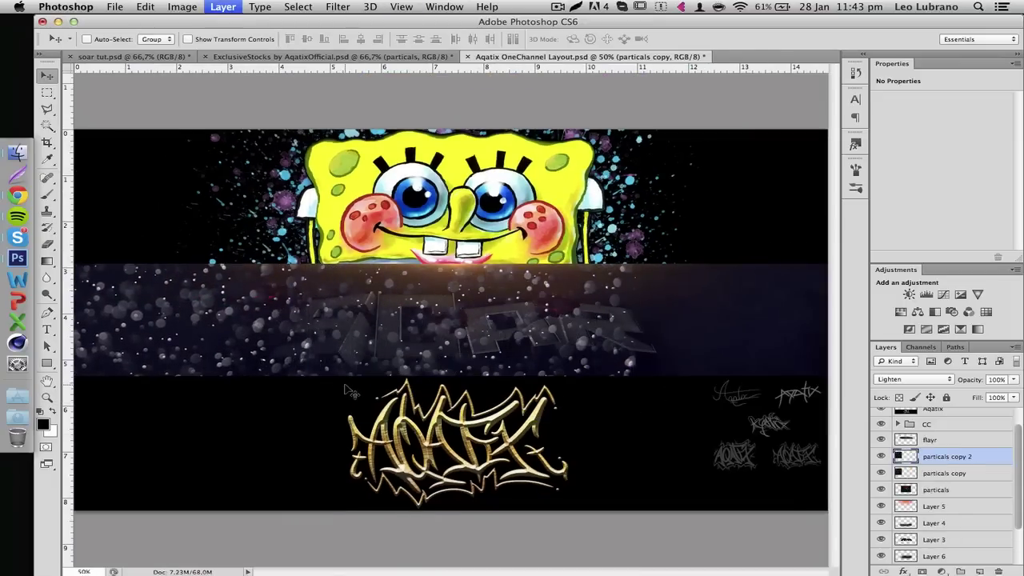
{"action": "left_click_drag", "start_coordinate": [709, 366], "coordinate": [650, 364]}
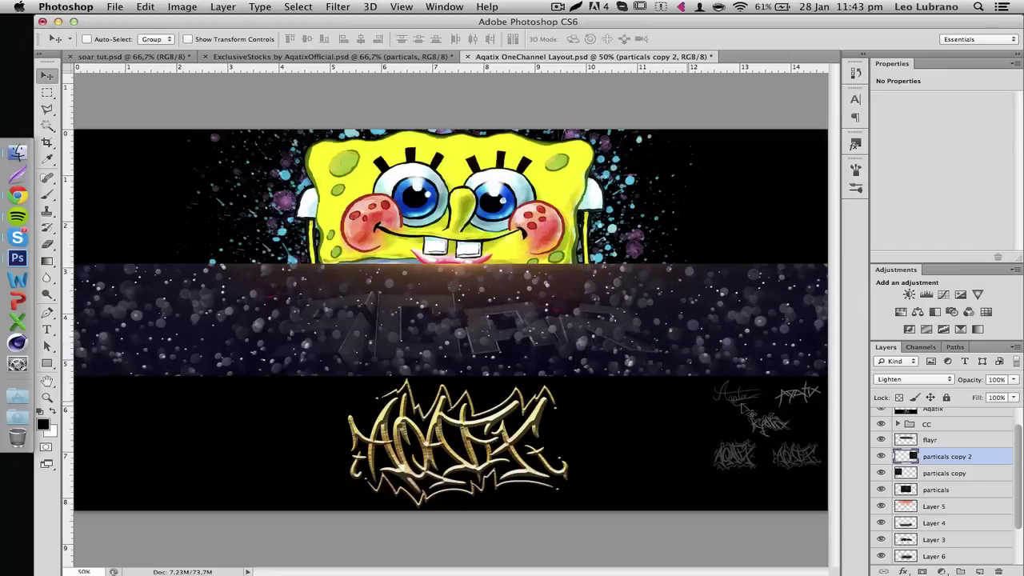
Merge the three particals layers into one, with Lighten blending and 10% opacity.
{"action": "left_click", "coordinate": [953, 490], "text": "shift"}
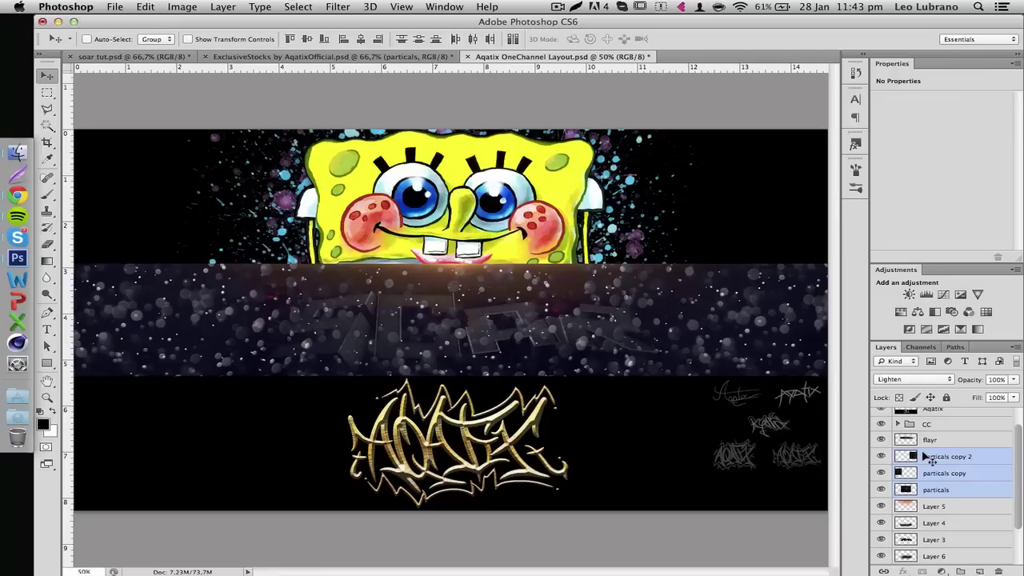
{"action": "left_click", "coordinate": [902, 381]}
{"action": "left_click", "coordinate": [896, 380]}
{"action": "key", "text": "super+e"}
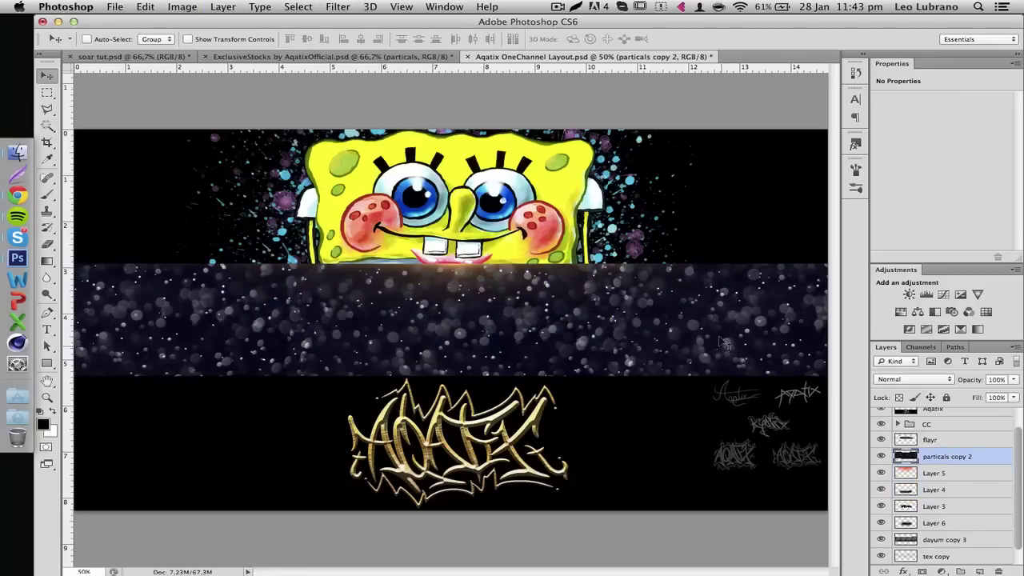
{"action": "left_click", "coordinate": [920, 378]}
{"action": "left_click", "coordinate": [913, 457]}
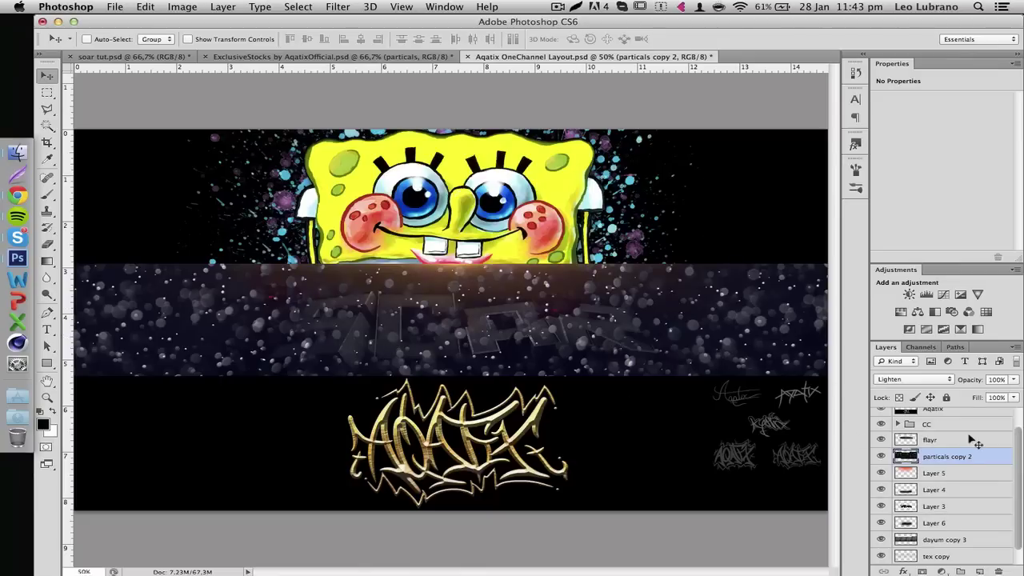
{"action": "left_click_drag", "start_coordinate": [967, 380], "coordinate": [919, 392]}
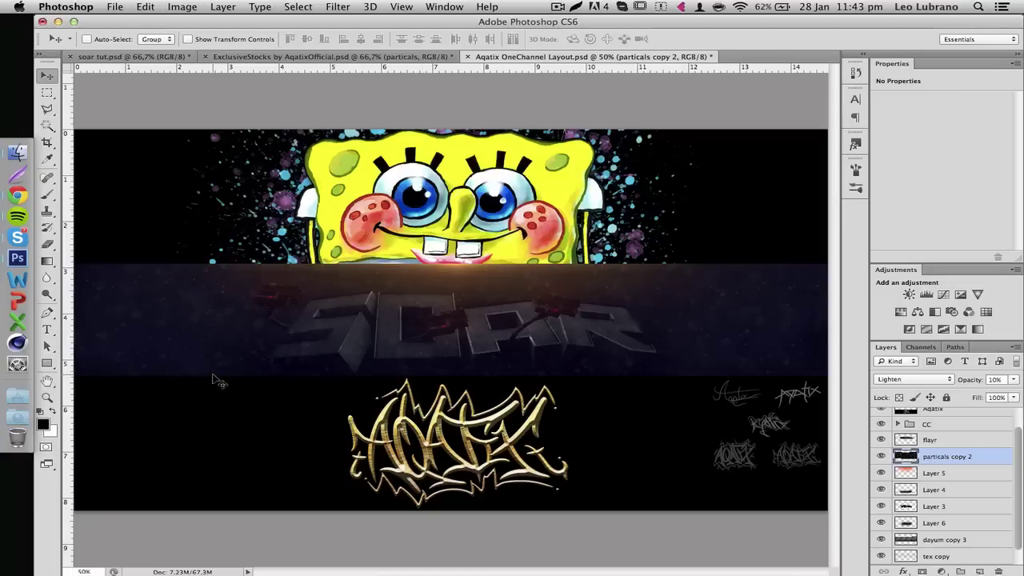
Erase the lower part of particals copy 2 with a soft 405 px eraser at 0% hardness and 49% opacity.
{"action": "key", "text": "e"}
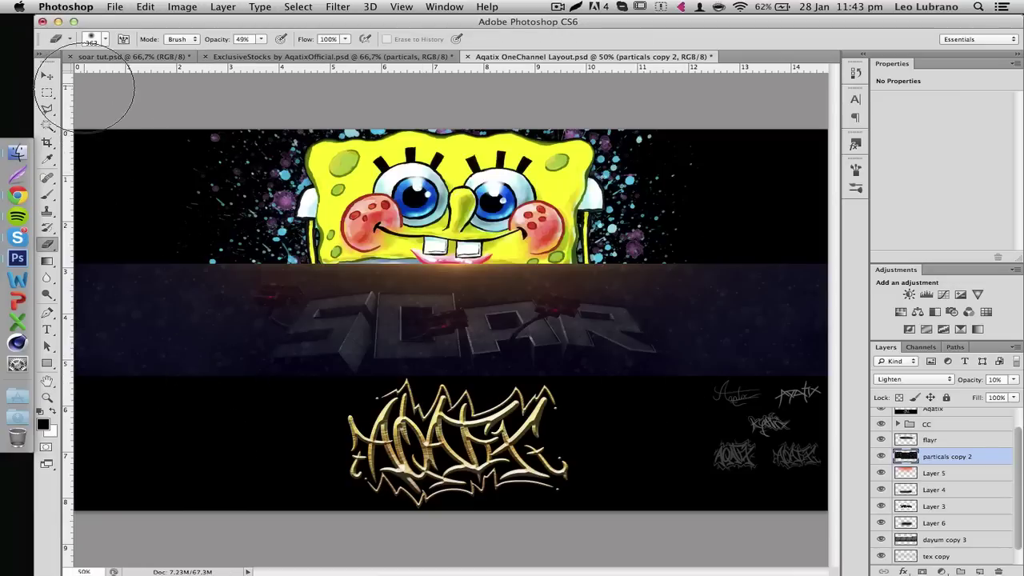
{"action": "left_click", "coordinate": [92, 42]}
{"action": "left_click_drag", "start_coordinate": [169, 77], "coordinate": [171, 78]}
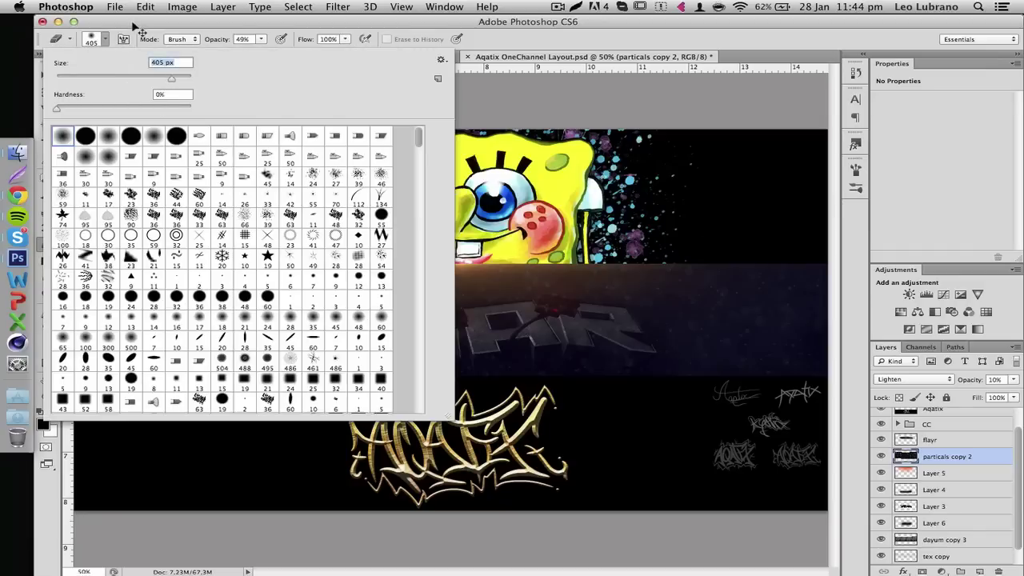
{"action": "left_click", "coordinate": [184, 24]}
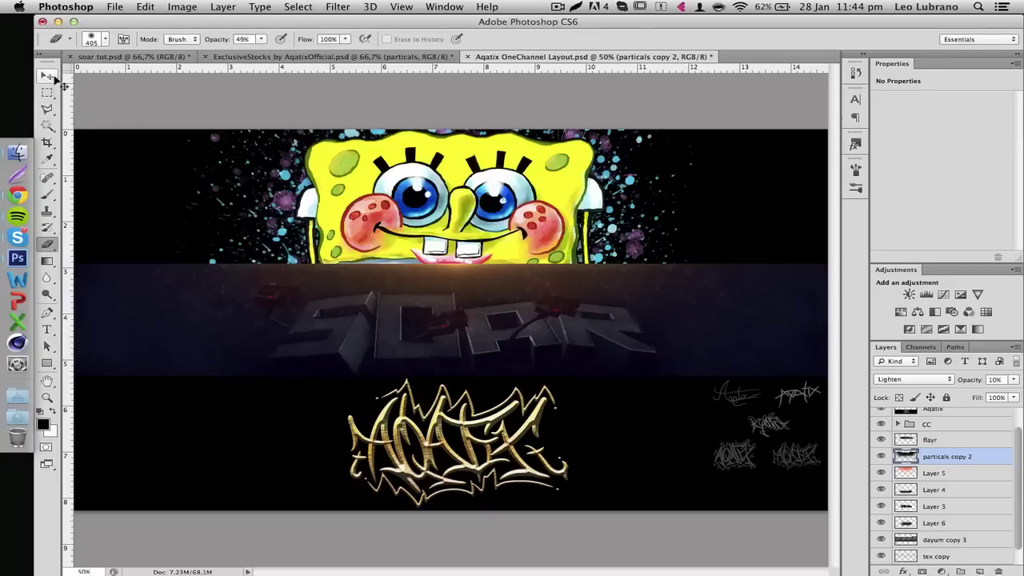
{"action": "key", "text": "v"}
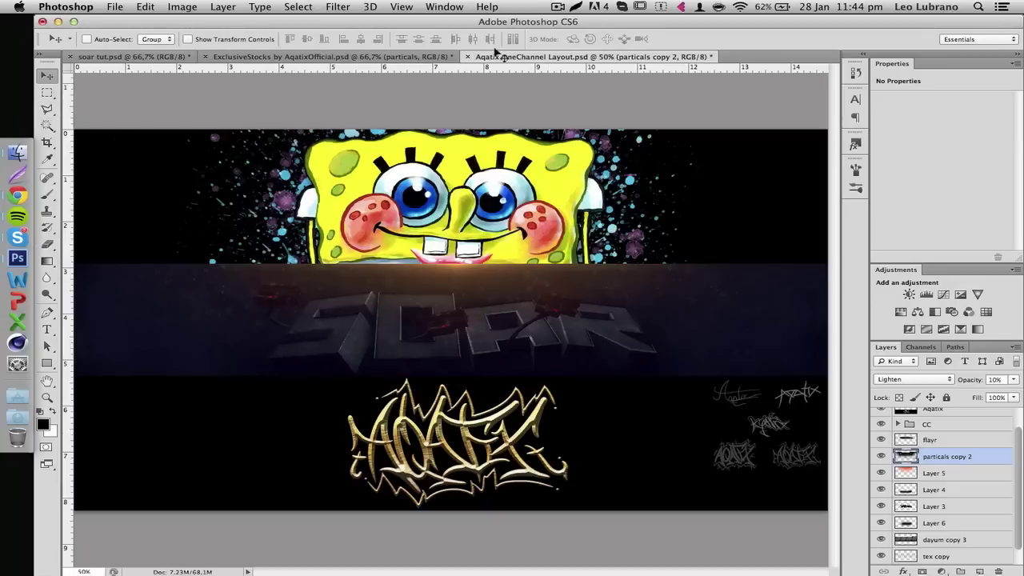
Preview the ew, dis is an sweg, particels and werd stocks in ExclusiveStocks by AqatixOfficial.psd.
{"action": "left_click", "coordinate": [343, 58]}
{"action": "scroll", "coordinate": [942, 481], "scroll_direction": "down", "scroll_amount": 10}
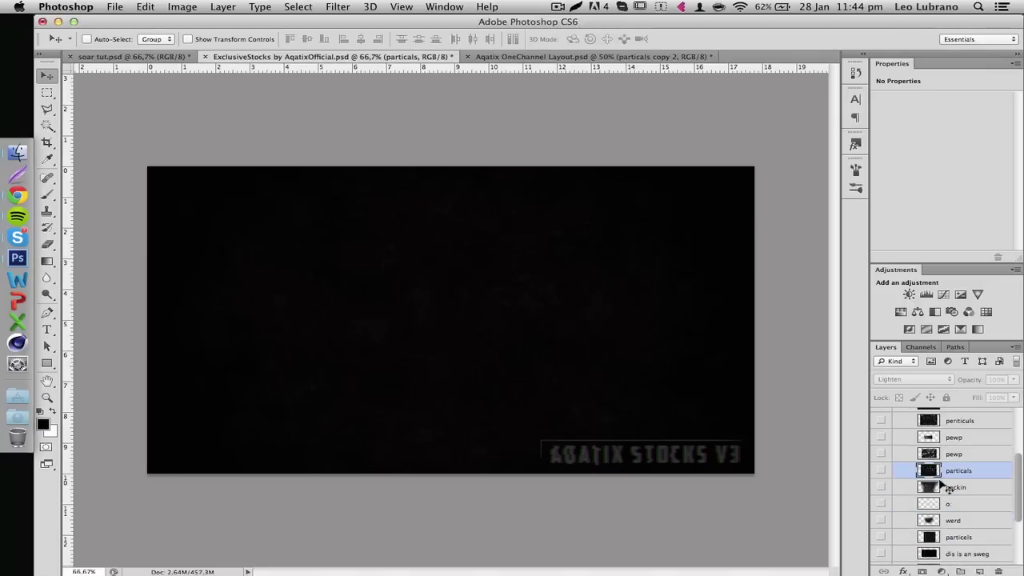
{"action": "left_click", "coordinate": [881, 495]}
{"action": "left_click", "coordinate": [882, 493]}
{"action": "left_click", "coordinate": [881, 478]}
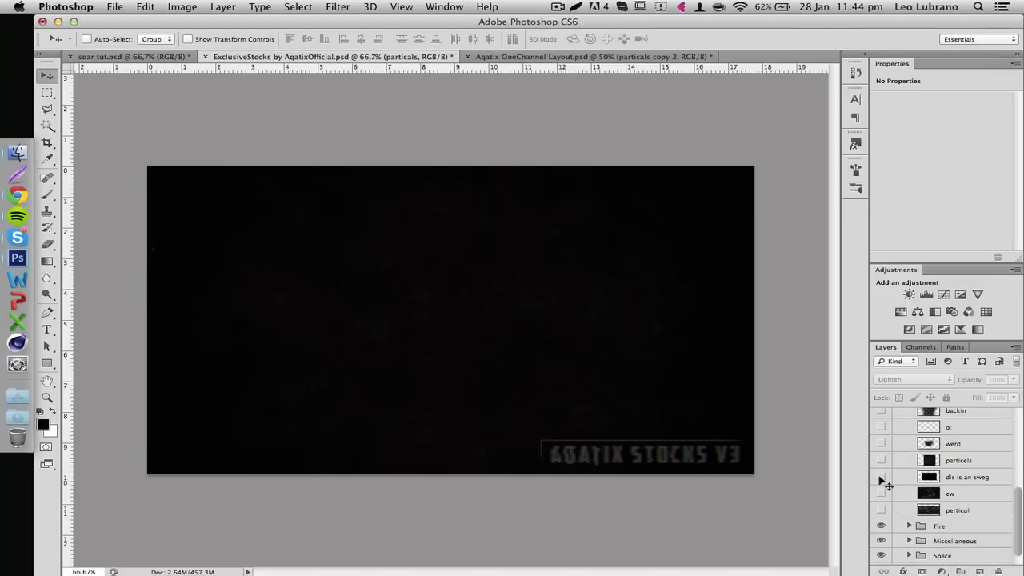
{"action": "left_click", "coordinate": [881, 460]}
{"action": "left_click", "coordinate": [883, 460]}
{"action": "left_click", "coordinate": [882, 444]}
{"action": "left_click", "coordinate": [882, 444]}
Copy the werd particle layer into Aqatix OneChannel Layout.psd above particals copy 2 and position it over the band's middle.
{"action": "left_click", "coordinate": [928, 444]}
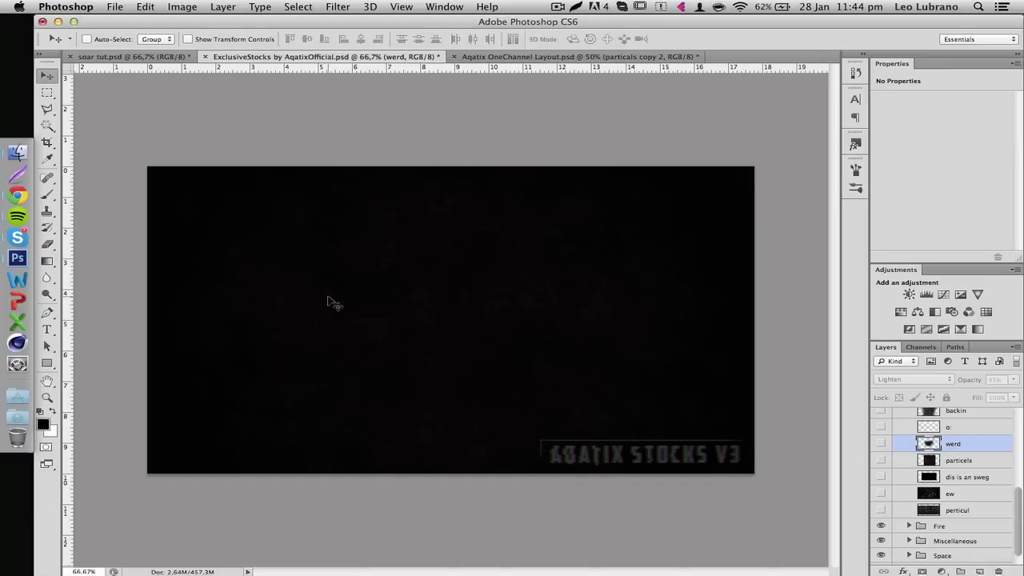
{"action": "left_click", "coordinate": [518, 58]}
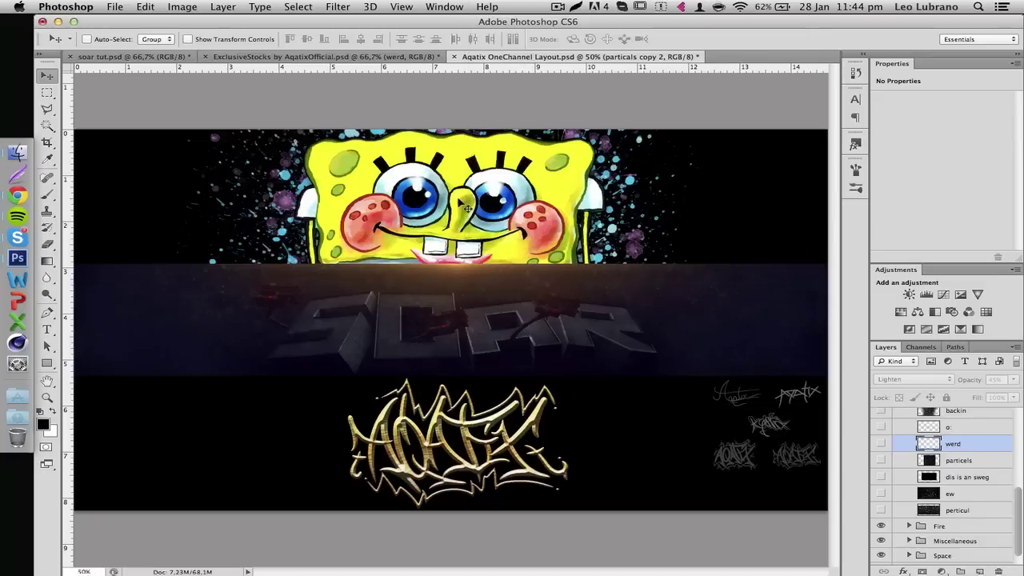
{"action": "left_click_drag", "start_coordinate": [610, 274], "coordinate": [535, 317]}
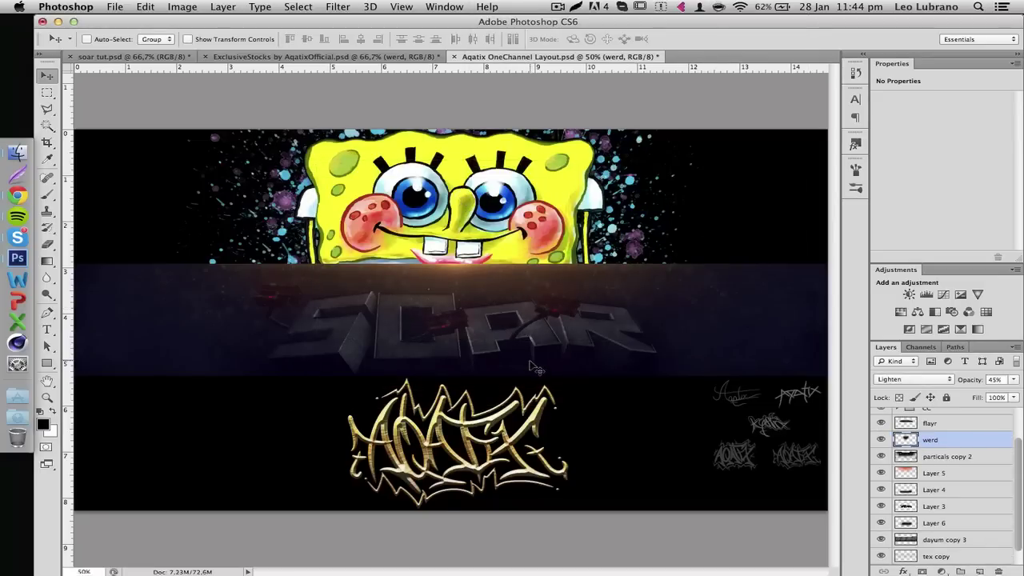
{"action": "left_click_drag", "start_coordinate": [535, 370], "coordinate": [536, 335]}
Copy the smoq smoke layer from the Sweg group of ExclusiveStocks by AqatixOfficial.psd to the band's lower left in Aqatix OneChannel Layout.psd.
{"action": "left_click", "coordinate": [320, 57]}
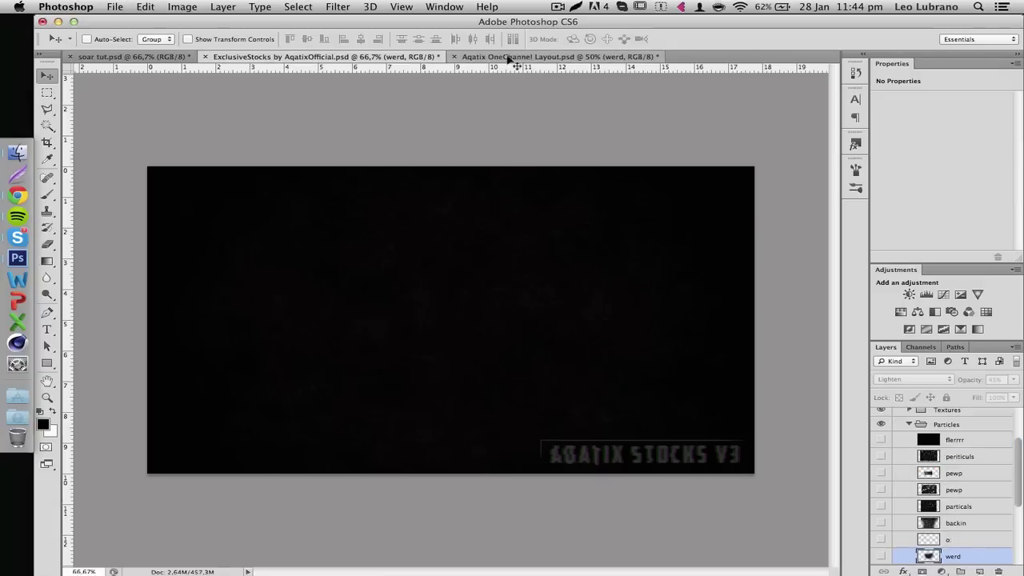
{"action": "left_click", "coordinate": [913, 427]}
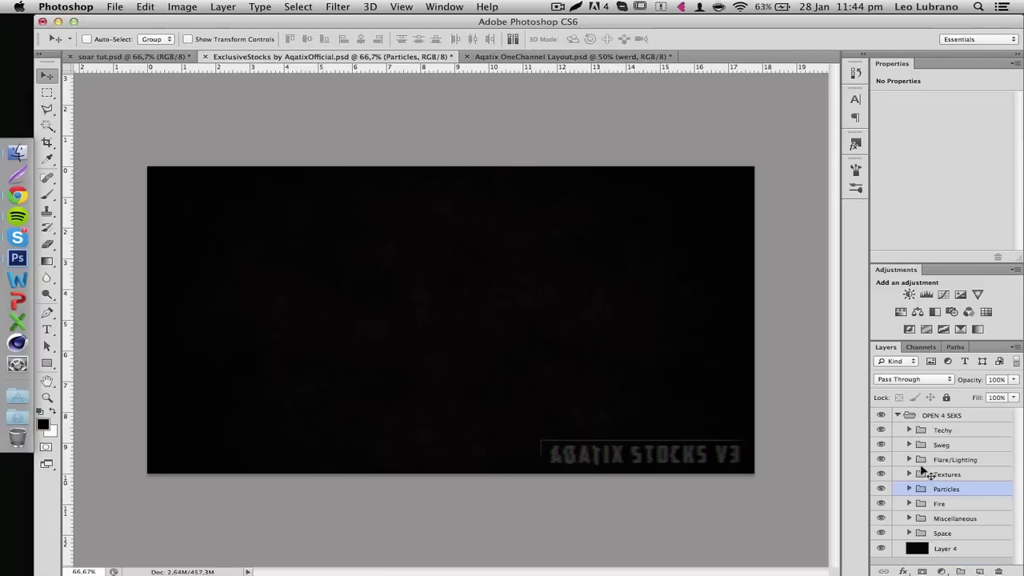
{"action": "left_click", "coordinate": [910, 445]}
{"action": "scroll", "coordinate": [910, 445], "scroll_direction": "down", "scroll_amount": 3}
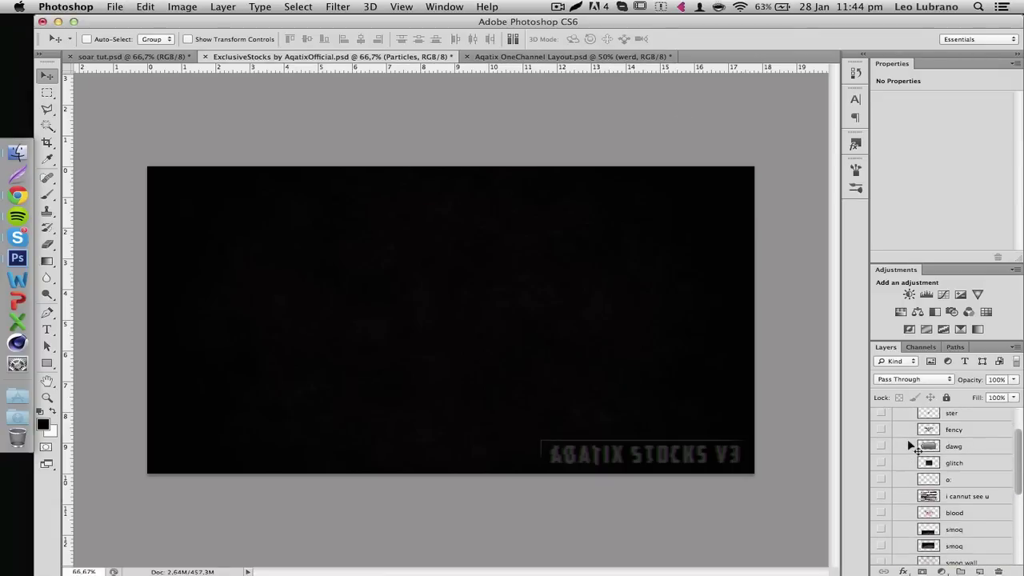
{"action": "scroll", "coordinate": [912, 448], "scroll_direction": "down", "scroll_amount": 3}
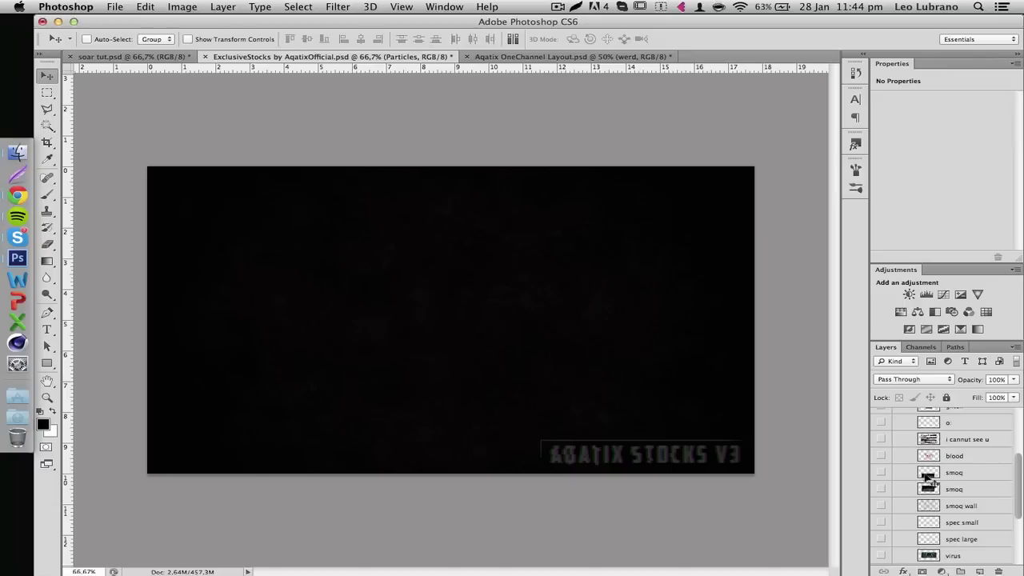
{"action": "left_click", "coordinate": [929, 477]}
{"action": "left_click", "coordinate": [880, 473]}
{"action": "left_click", "coordinate": [880, 473]}
{"action": "left_click_drag", "start_coordinate": [412, 338], "coordinate": [485, 281]}
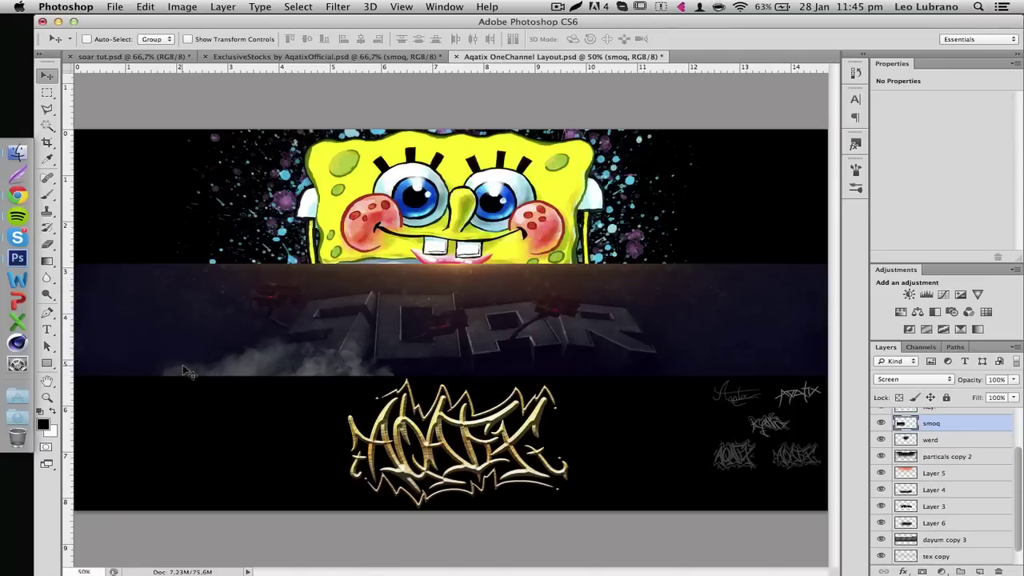
Duplicate the smoq layer twice, flipping the second copy horizontally, and spread the copies rightward along the band's lower edge.
{"action": "left_click_drag", "start_coordinate": [111, 394], "coordinate": [306, 396]}
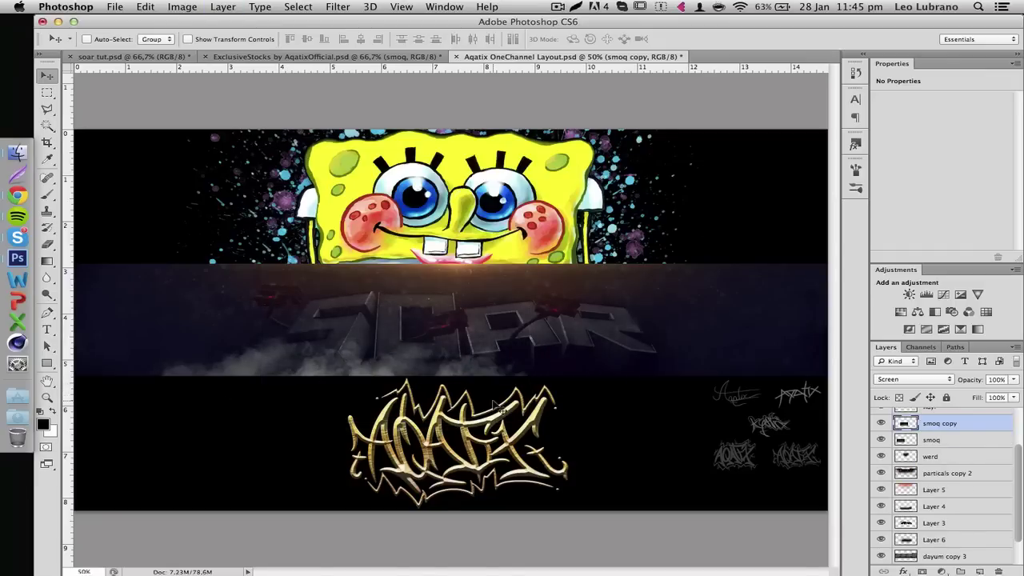
{"action": "key", "text": "super+j"}
{"action": "key", "text": "super+t"}
{"action": "right_click", "coordinate": [411, 368]}
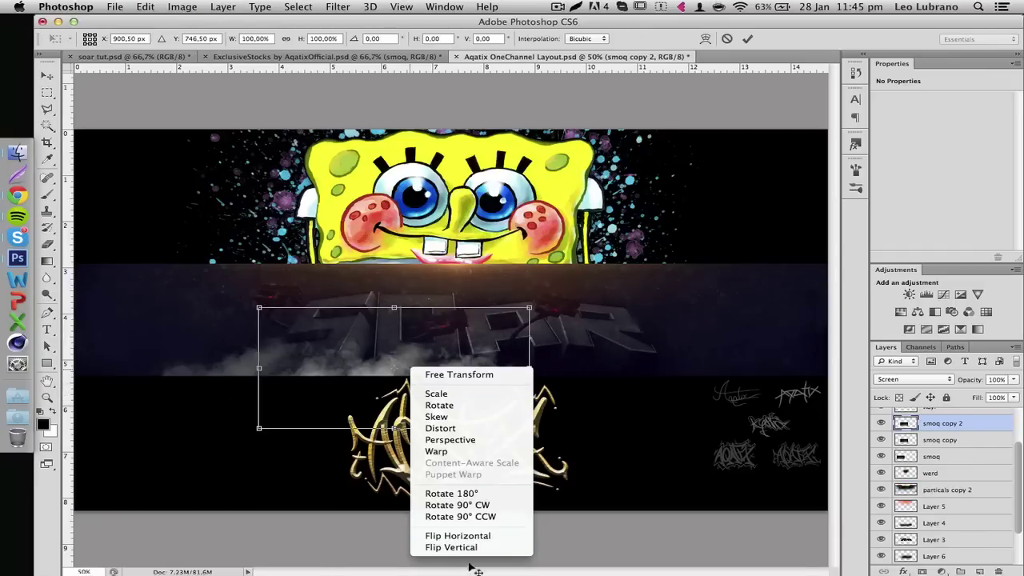
{"action": "left_click", "coordinate": [458, 536]}
{"action": "key", "text": "Return"}
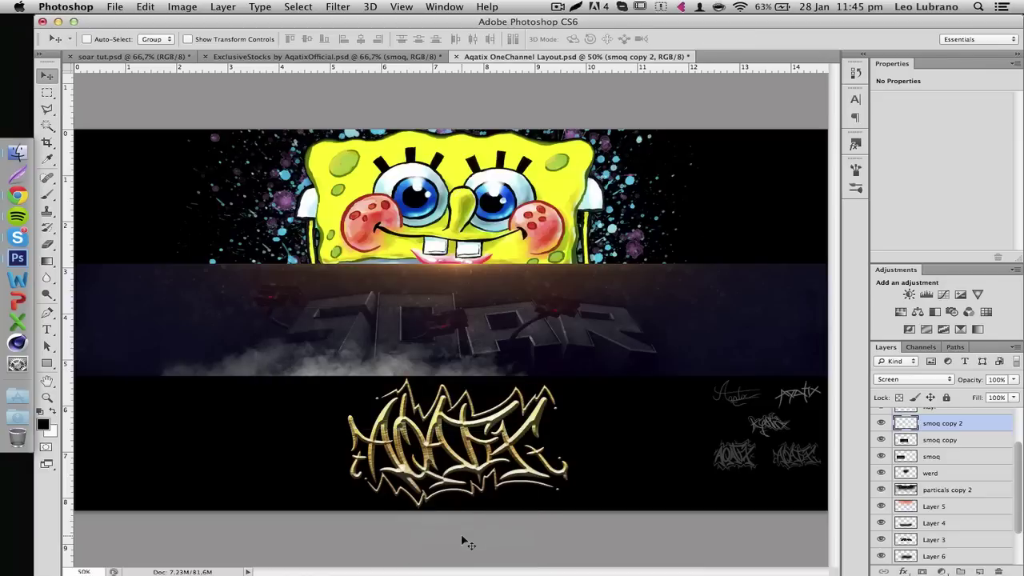
{"action": "left_click_drag", "start_coordinate": [350, 418], "coordinate": [592, 426]}
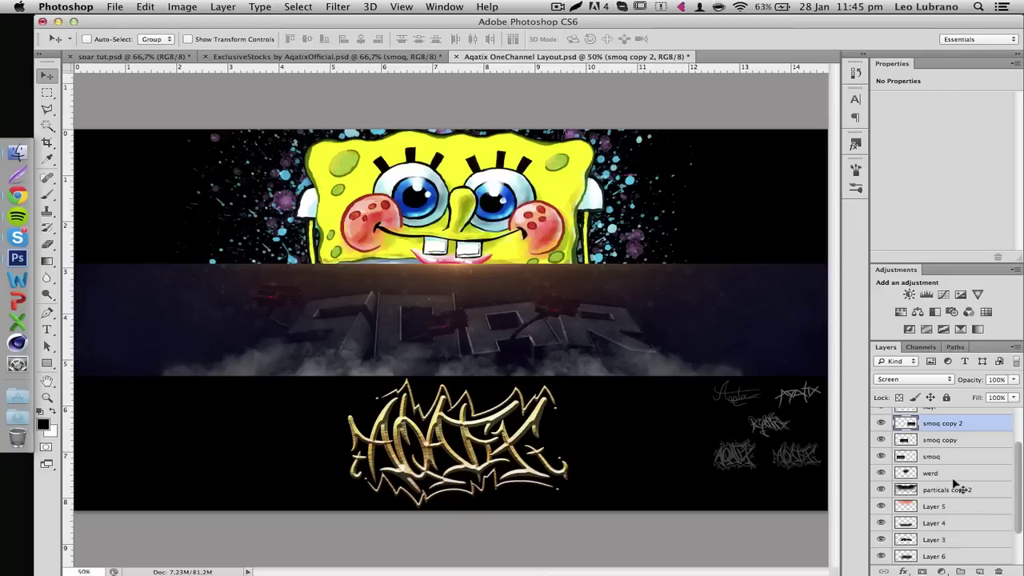
Lower the opacity of the three smoq layers to 22%.
{"action": "left_click", "coordinate": [952, 453], "text": "shift"}
{"action": "scroll", "coordinate": [951, 452], "scroll_direction": "up", "scroll_amount": 3}
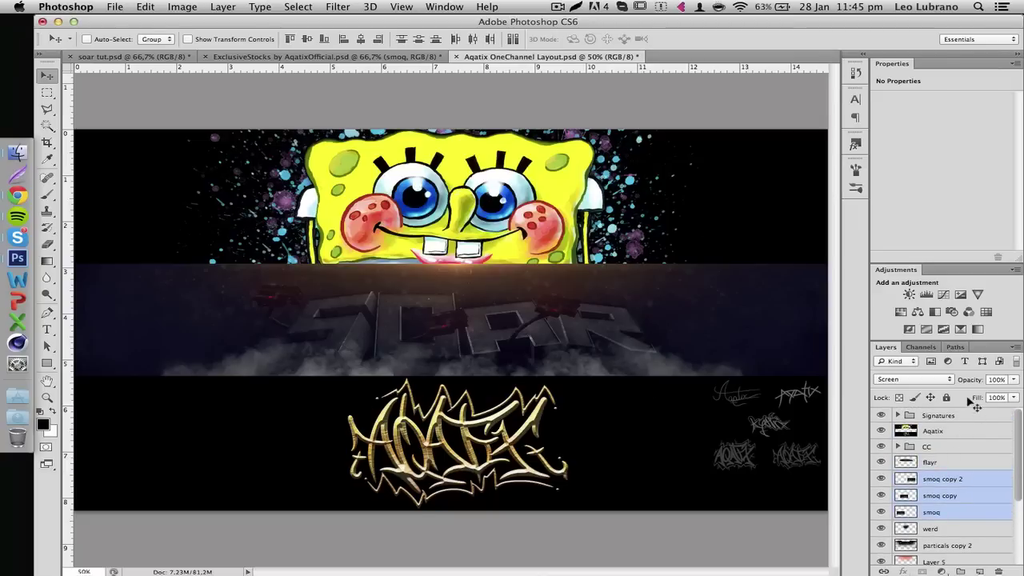
{"action": "left_click_drag", "start_coordinate": [974, 380], "coordinate": [913, 385]}
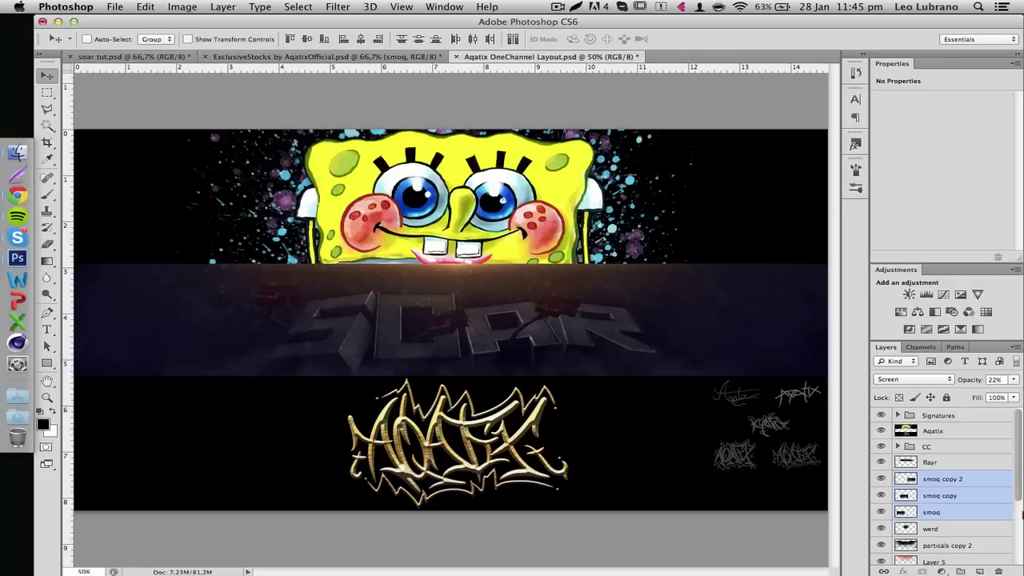
Duplicate Layer 3 and scale the original beneath the copy to 111.27% width and 117.19% height.
{"action": "scroll", "coordinate": [991, 507], "scroll_direction": "down", "scroll_amount": 5}
{"action": "left_click", "coordinate": [955, 488]}
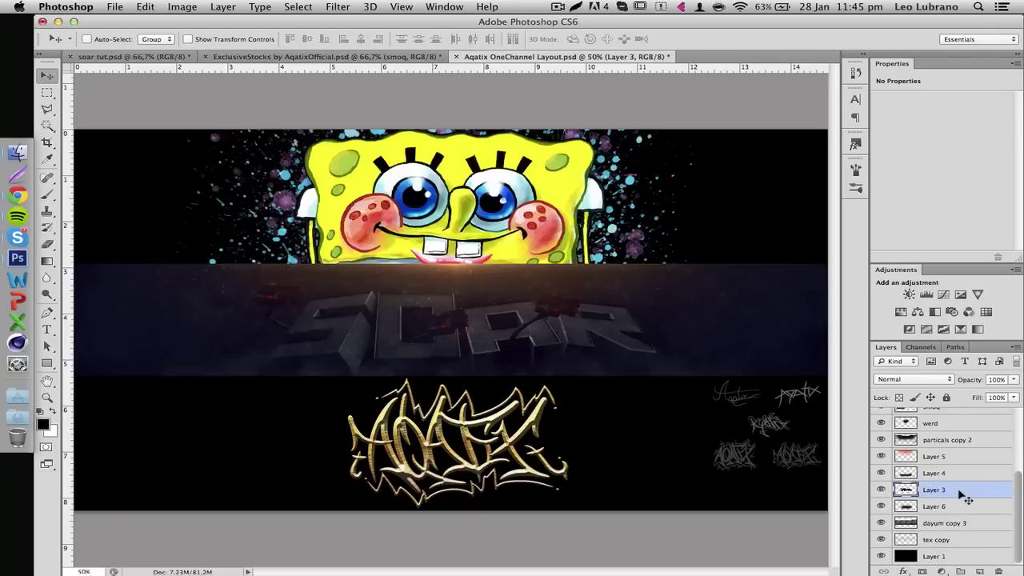
{"action": "key", "text": "super+j"}
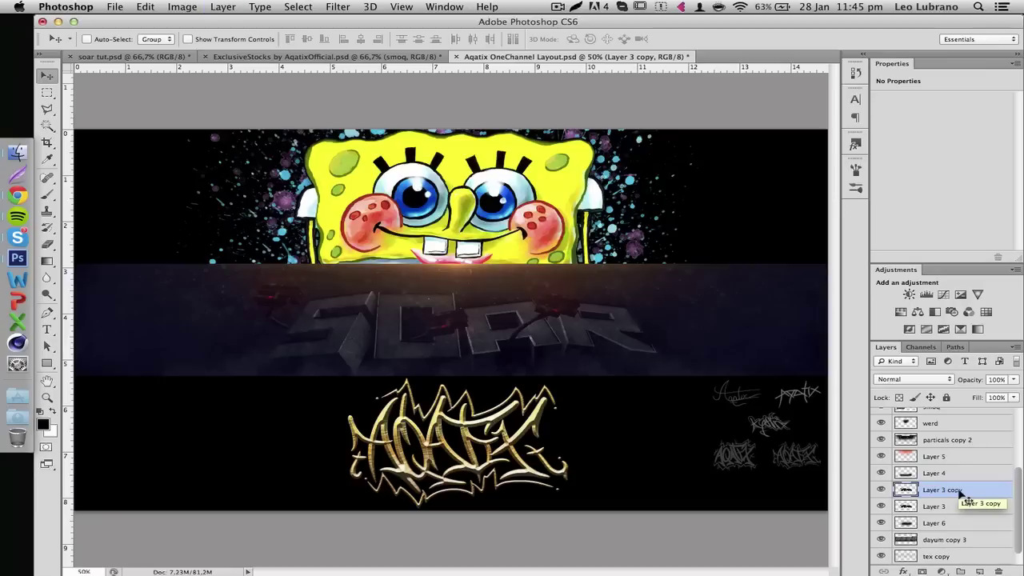
{"action": "left_click", "coordinate": [957, 507]}
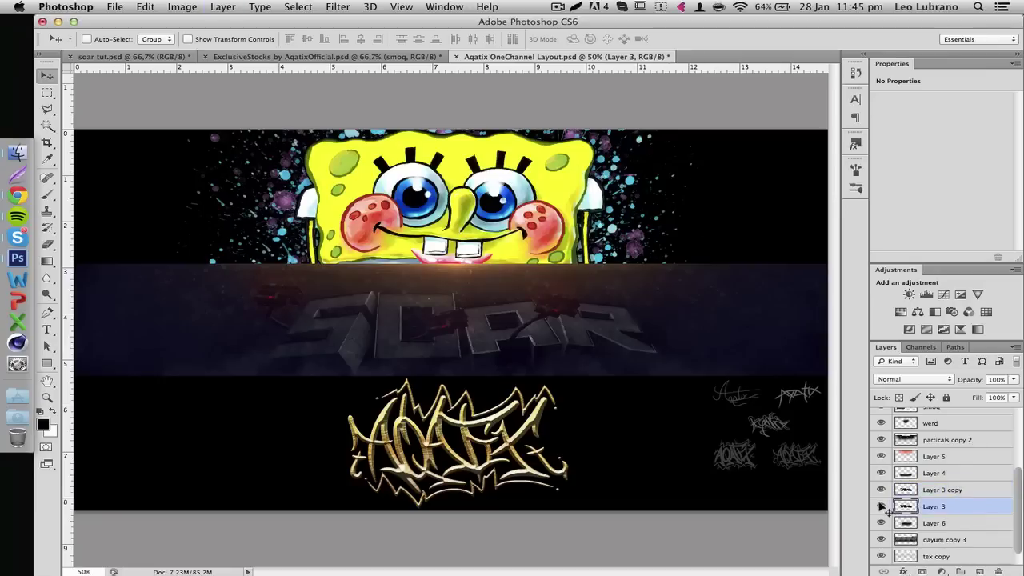
{"action": "key", "text": "super+t"}
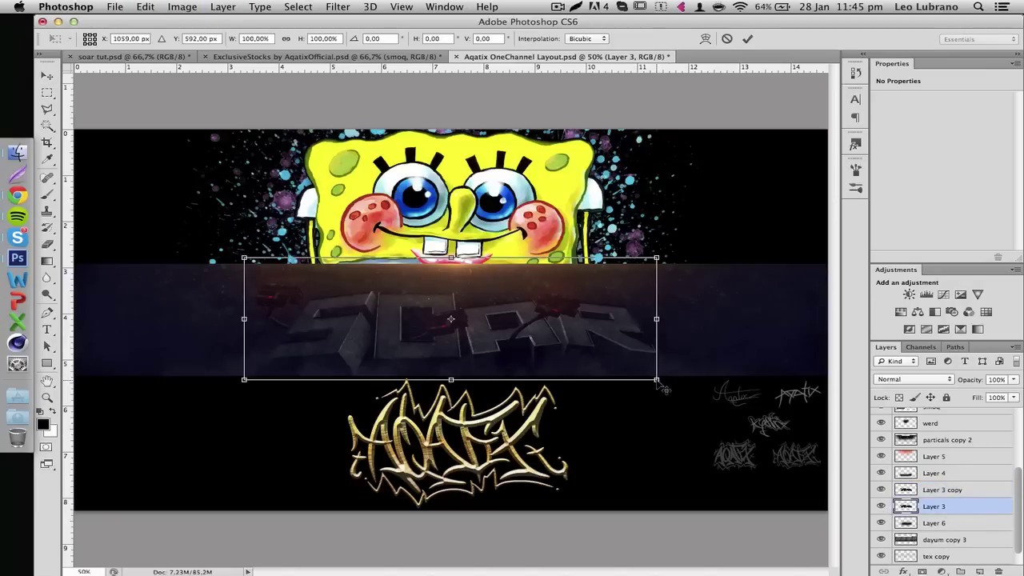
{"action": "left_click_drag", "start_coordinate": [661, 386], "coordinate": [690, 403]}
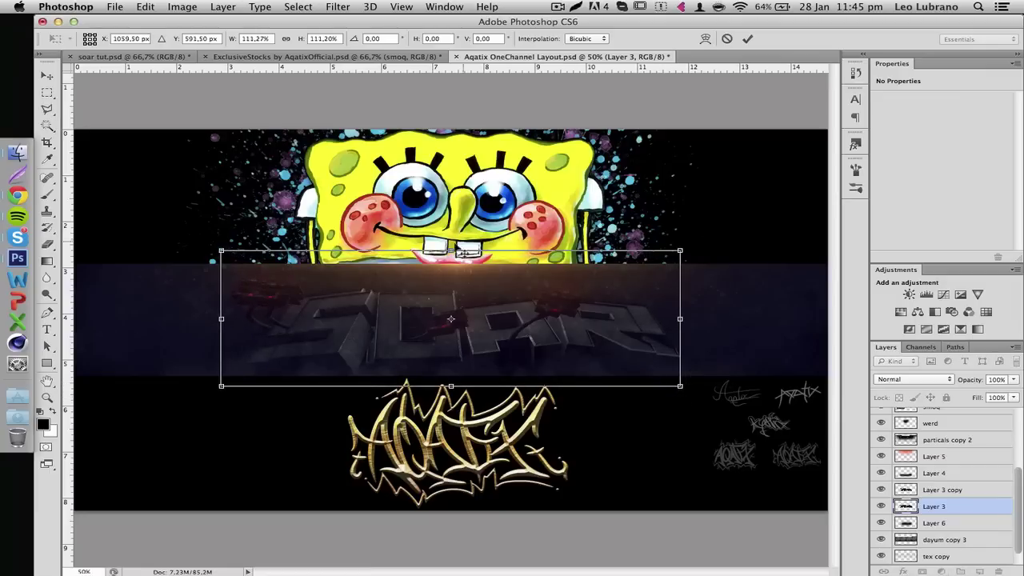
{"action": "left_click_drag", "start_coordinate": [466, 252], "coordinate": [463, 251]}
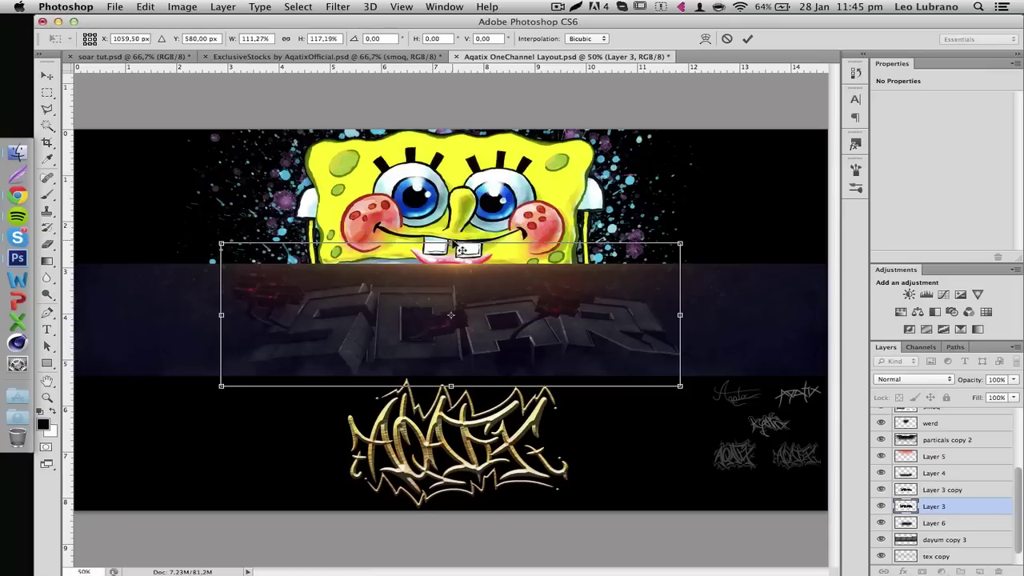
{"action": "key", "text": "Return"}
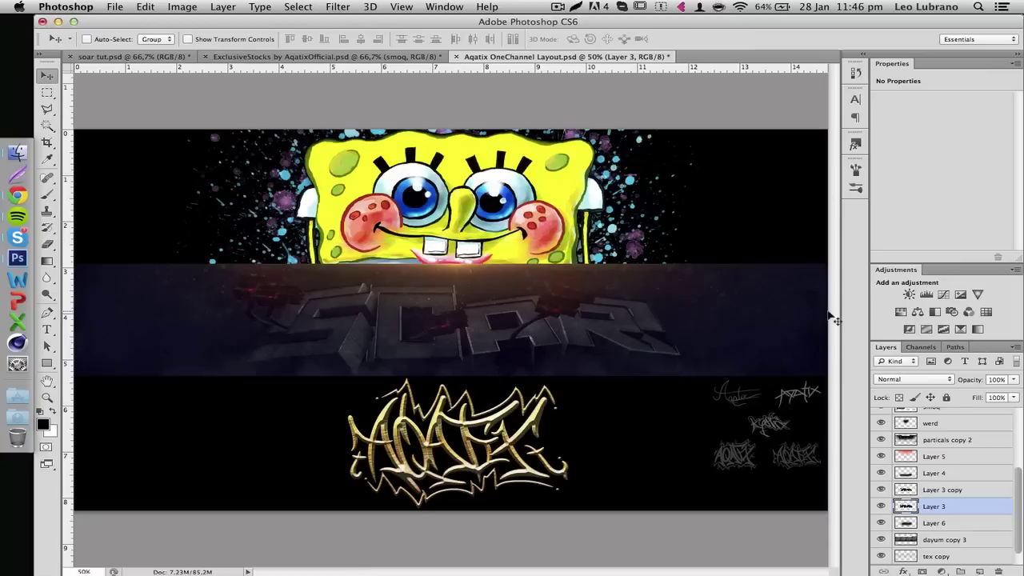
Apply a Radial Blur to Layer 3 with amount 58, Zoom method and Best quality, and set the layer's opacity to 36%.
{"action": "left_click", "coordinate": [338, 7]}
{"action": "mouse_move", "coordinate": [354, 160]}
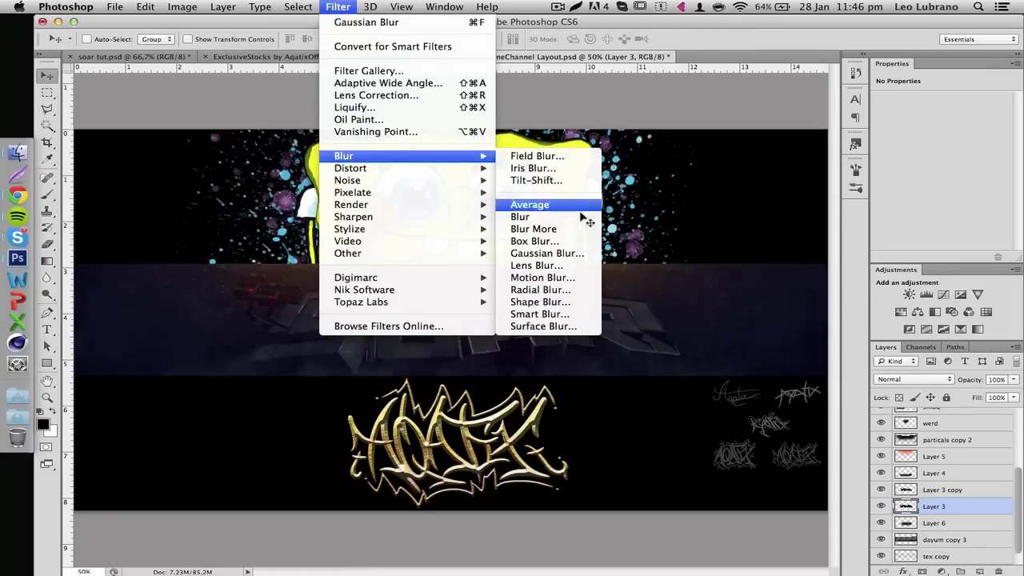
{"action": "left_click", "coordinate": [536, 290]}
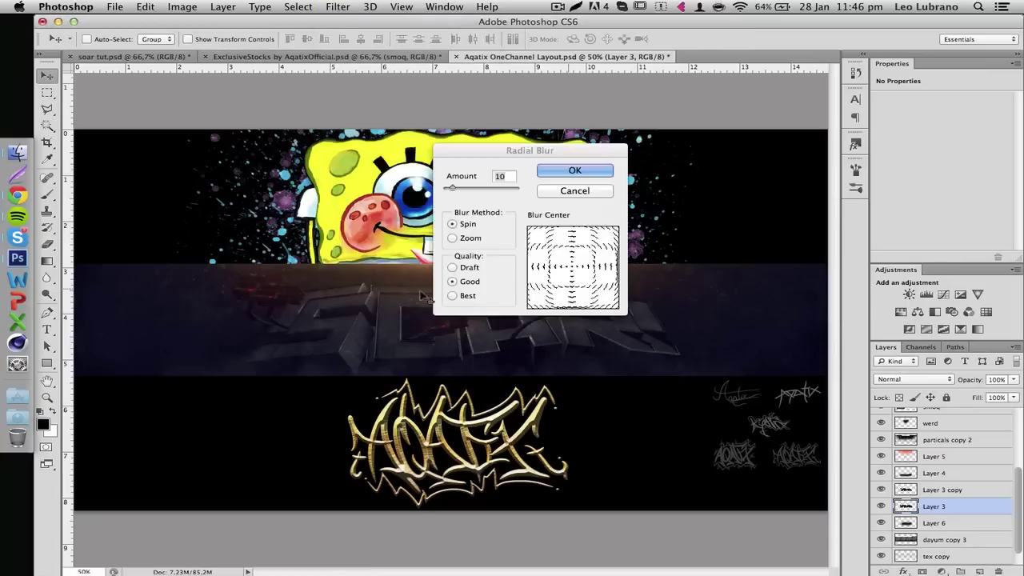
{"action": "left_click", "coordinate": [469, 239]}
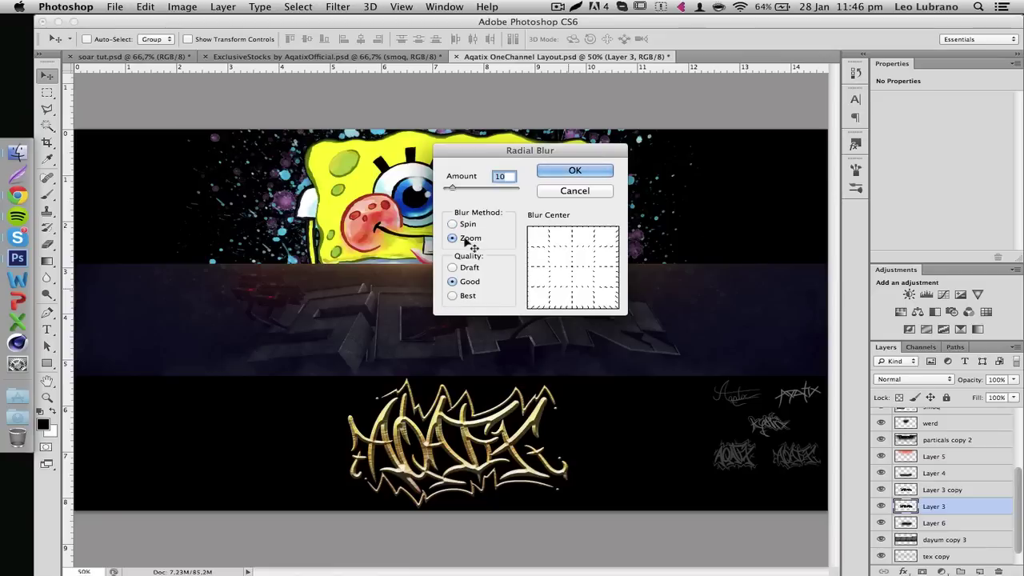
{"action": "left_click", "coordinate": [455, 296]}
{"action": "mouse_move", "coordinate": [486, 179]}
{"action": "left_mouse_down"}
{"action": "mouse_move", "coordinate": [467, 184]}
{"action": "mouse_move", "coordinate": [490, 185]}
{"action": "mouse_move", "coordinate": [480, 183]}
{"action": "left_mouse_up"}
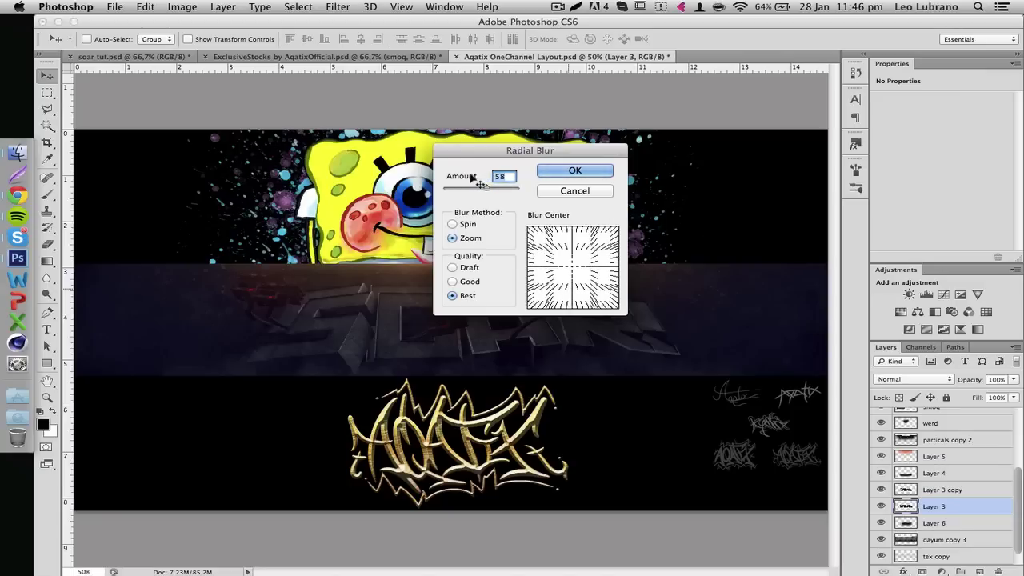
{"action": "key", "text": "Return"}
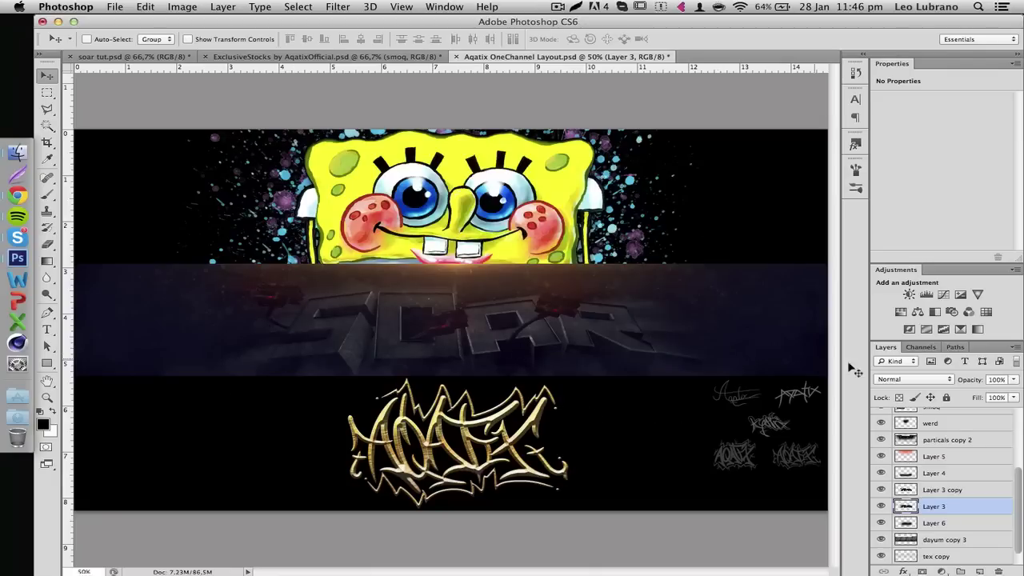
{"action": "left_click_drag", "start_coordinate": [967, 381], "coordinate": [925, 389]}
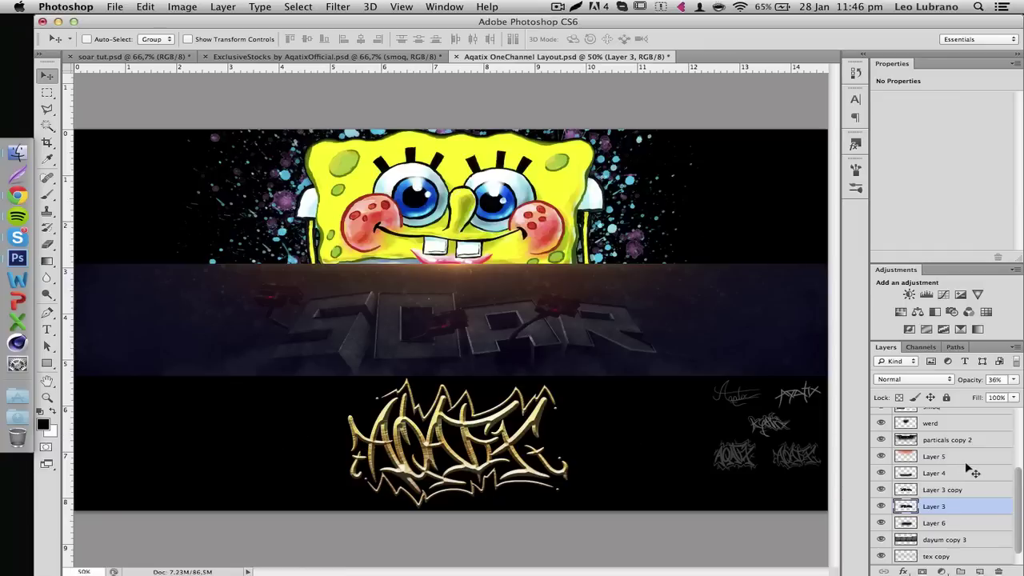
Try a Hue/Saturation adjustment with hue -180 above the CC group.
{"action": "scroll", "coordinate": [974, 473], "scroll_direction": "up", "scroll_amount": 3}
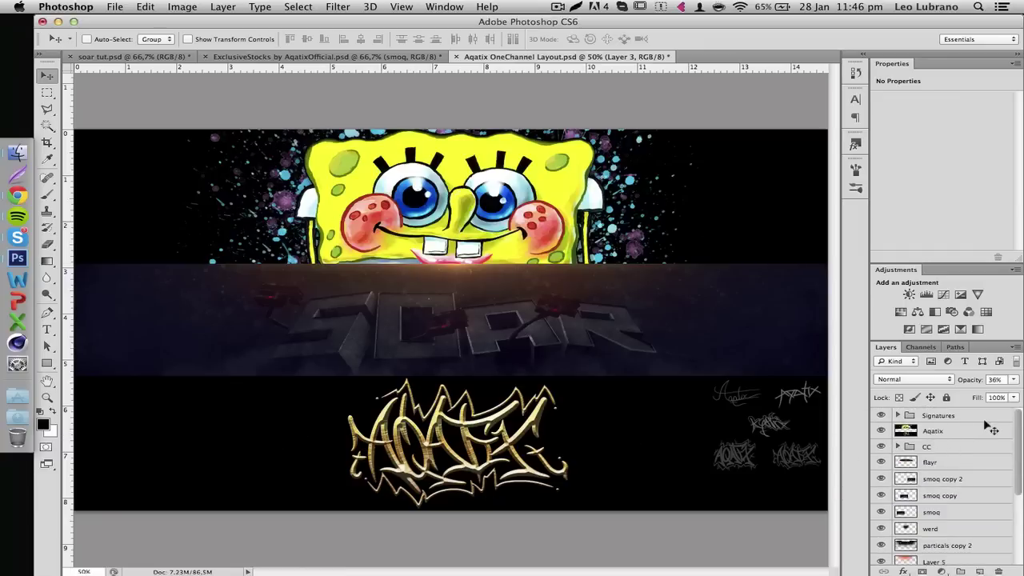
{"action": "left_click", "coordinate": [947, 449]}
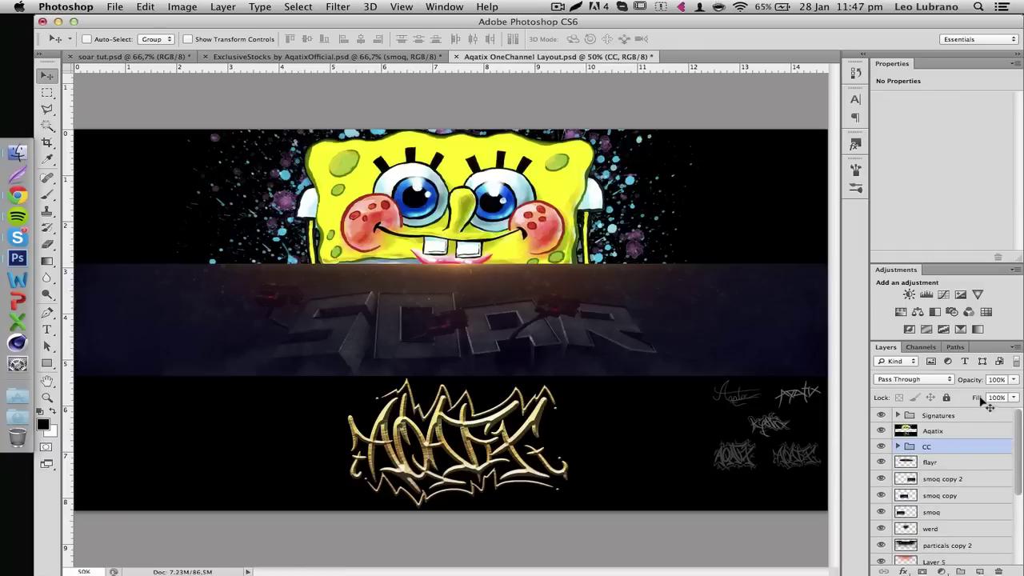
{"action": "left_click", "coordinate": [901, 311]}
{"action": "left_click_drag", "start_coordinate": [922, 149], "coordinate": [870, 154]}
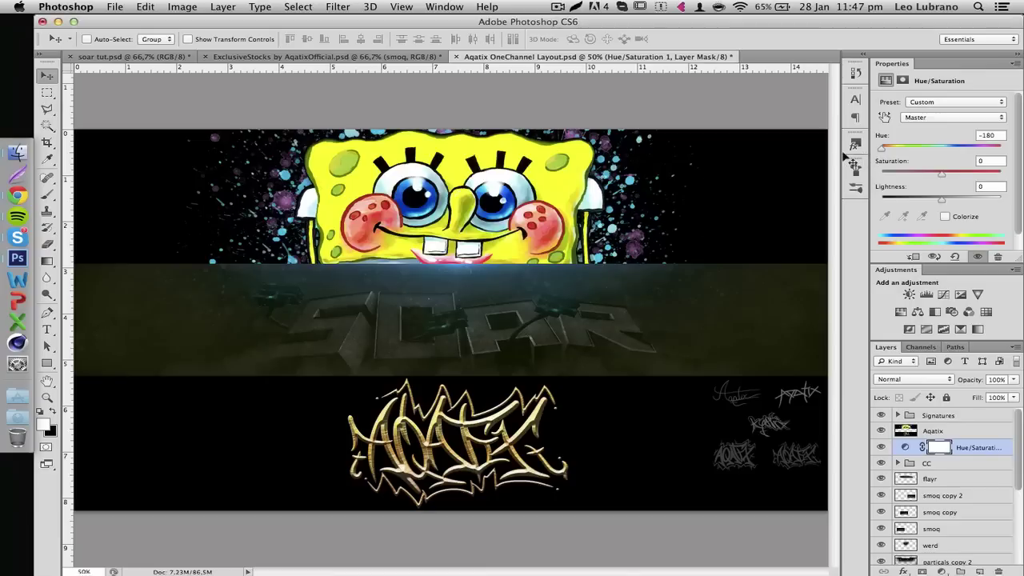
{"action": "key", "text": "Delete"}
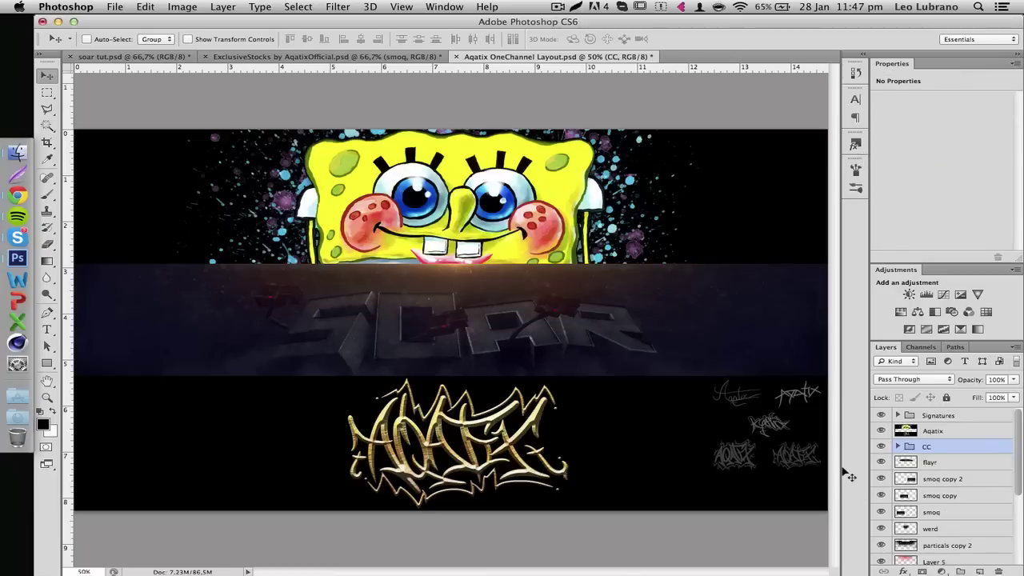
Add a white SOAR caption above the flayr layer in TYPOGRAPH PRO SemiBold at 15.01 pt, placed beside the 3D text.
{"action": "left_click", "coordinate": [936, 466]}
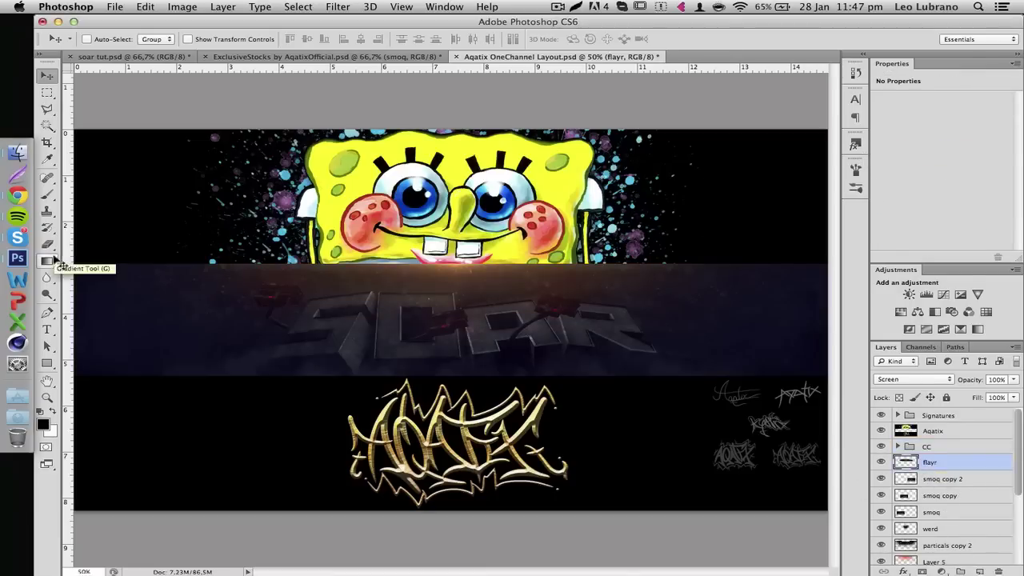
{"action": "left_click", "coordinate": [47, 329]}
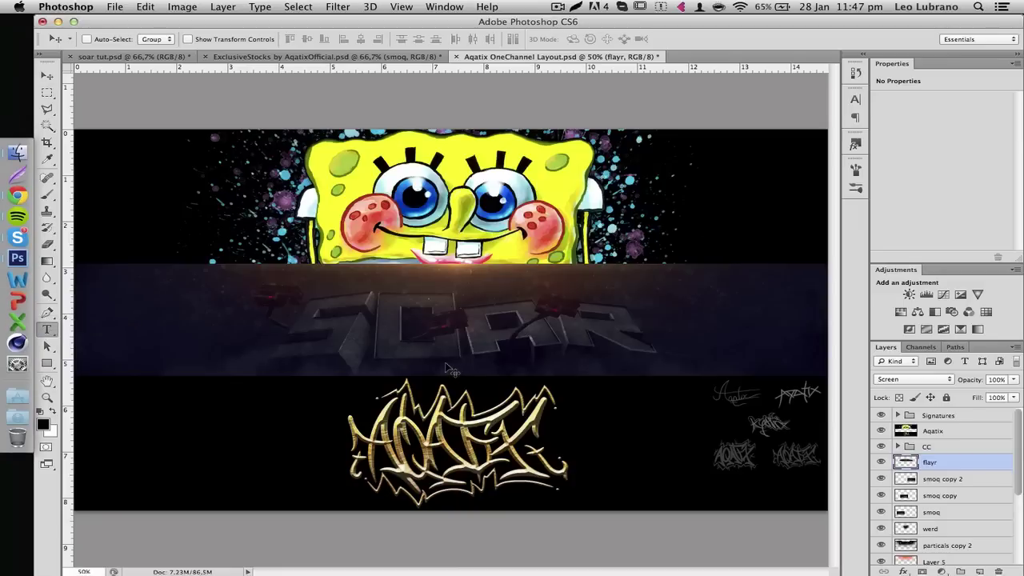
{"action": "left_click", "coordinate": [468, 39]}
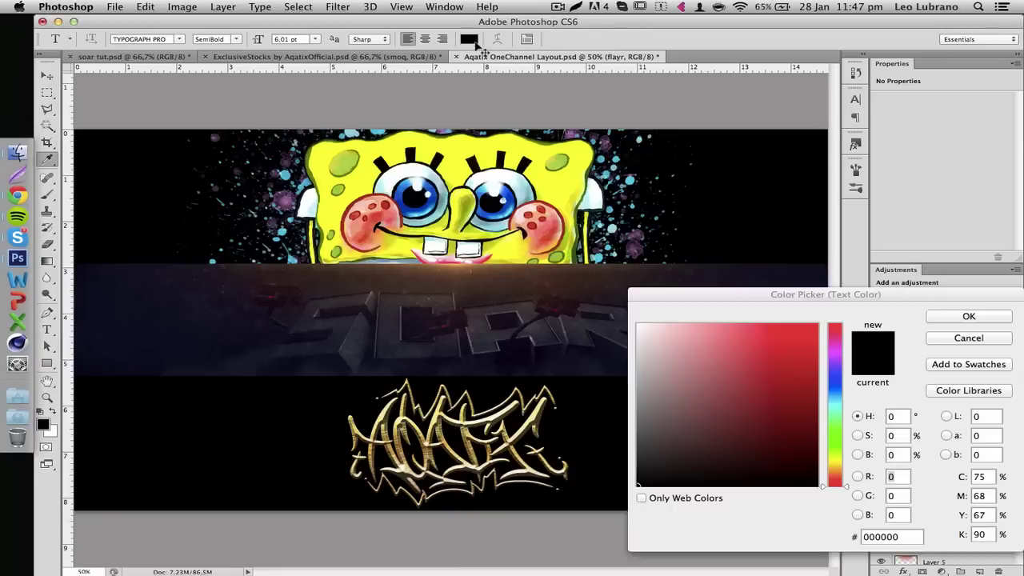
{"action": "left_click", "coordinate": [640, 326]}
{"action": "key", "text": "Return"}
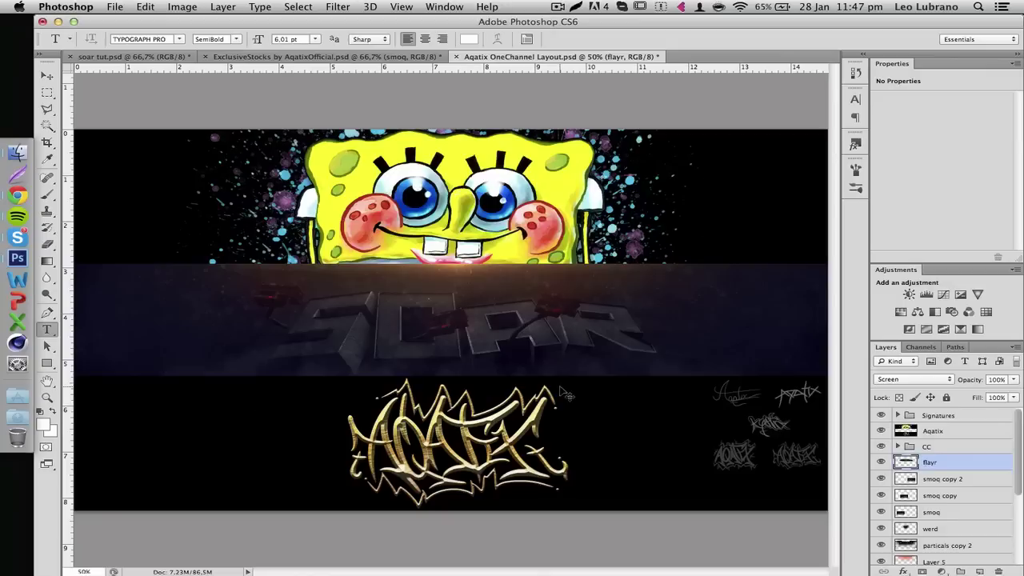
{"action": "left_click", "coordinate": [568, 433]}
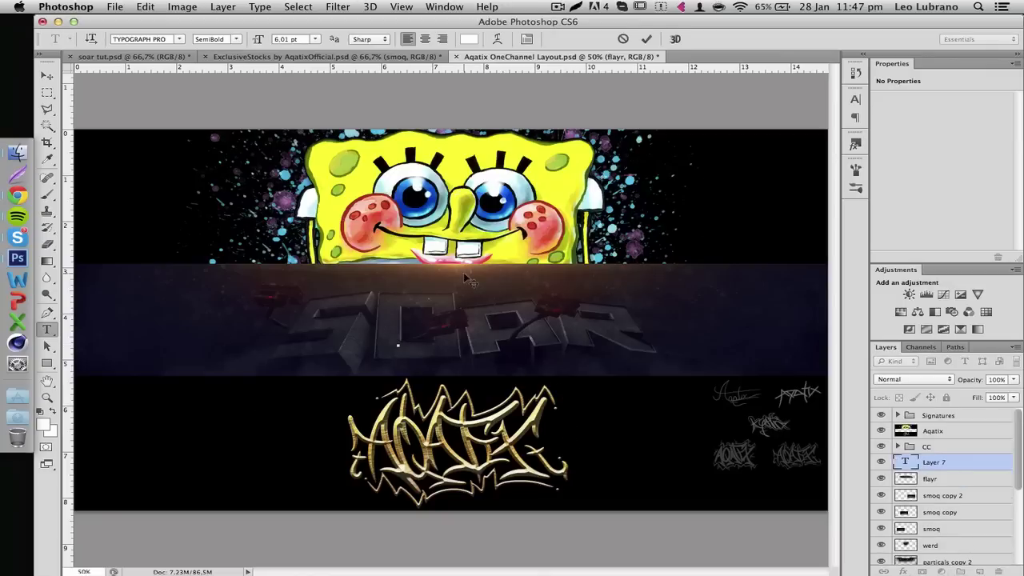
{"action": "left_click_drag", "start_coordinate": [262, 44], "coordinate": [270, 45]}
{"action": "type", "text": "AR"}
{"action": "left_click_drag", "start_coordinate": [421, 393], "coordinate": [424, 403]}
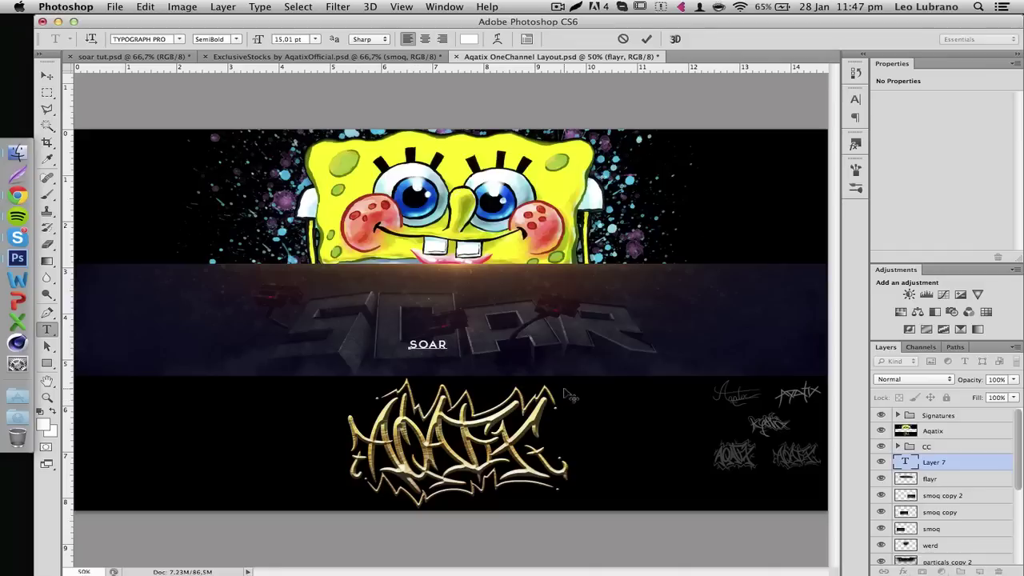
{"action": "left_click_drag", "start_coordinate": [449, 400], "coordinate": [662, 407]}
{"action": "left_click_drag", "start_coordinate": [729, 370], "coordinate": [715, 376]}
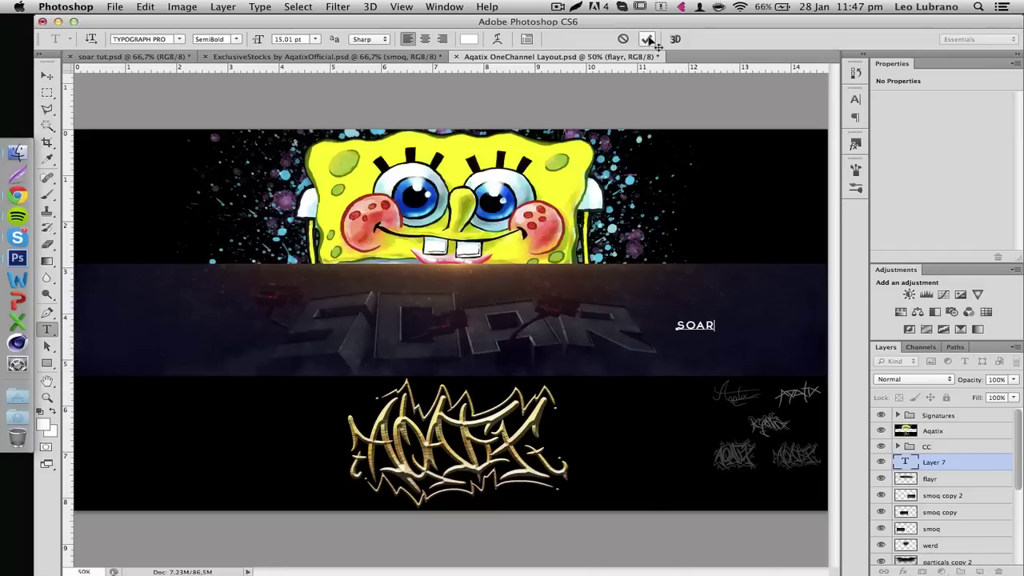
Warp the SOAR caption with the Arc style using bend +9, horizontal distortion +31 and vertical distortion +24.
{"action": "left_click", "coordinate": [499, 39]}
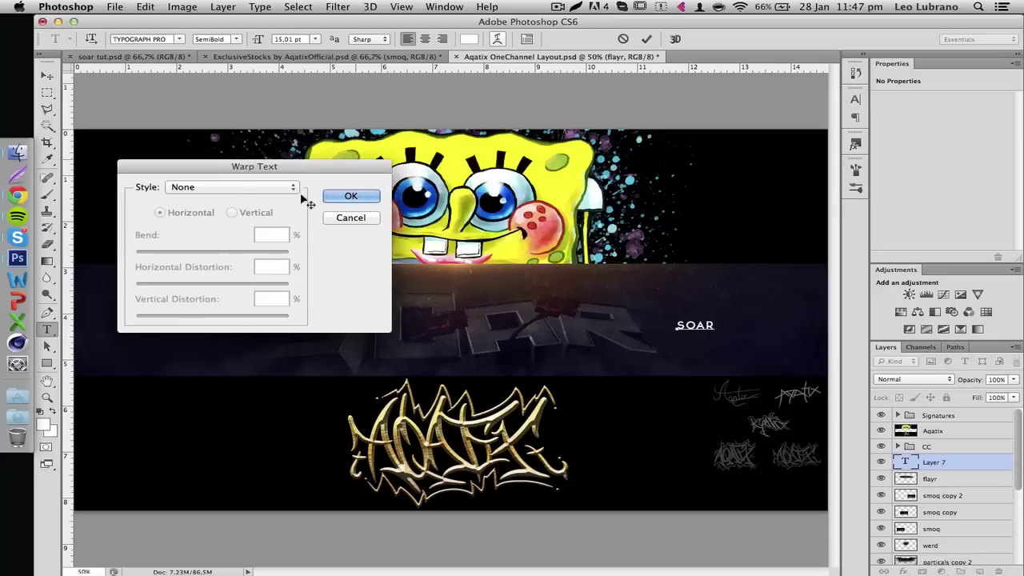
{"action": "left_click", "coordinate": [228, 187]}
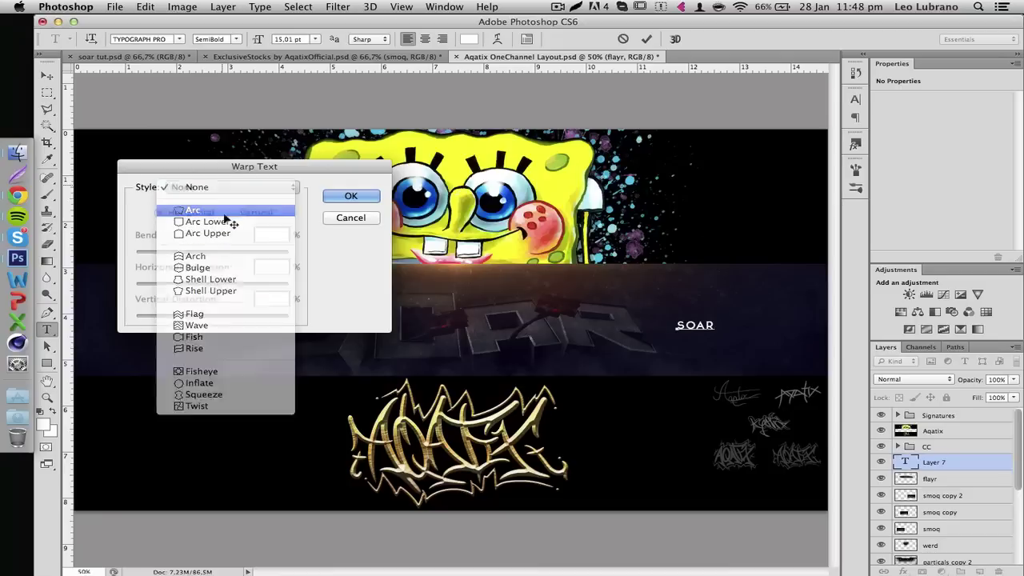
{"action": "left_click", "coordinate": [223, 211]}
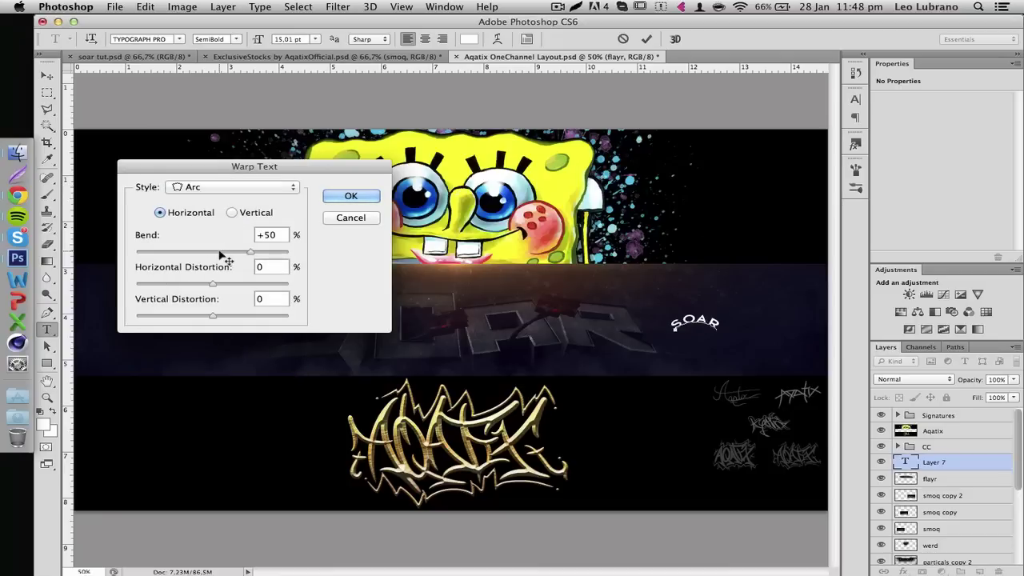
{"action": "left_click", "coordinate": [219, 252]}
{"action": "left_click", "coordinate": [189, 285]}
{"action": "left_click_drag", "start_coordinate": [224, 285], "coordinate": [231, 318]}
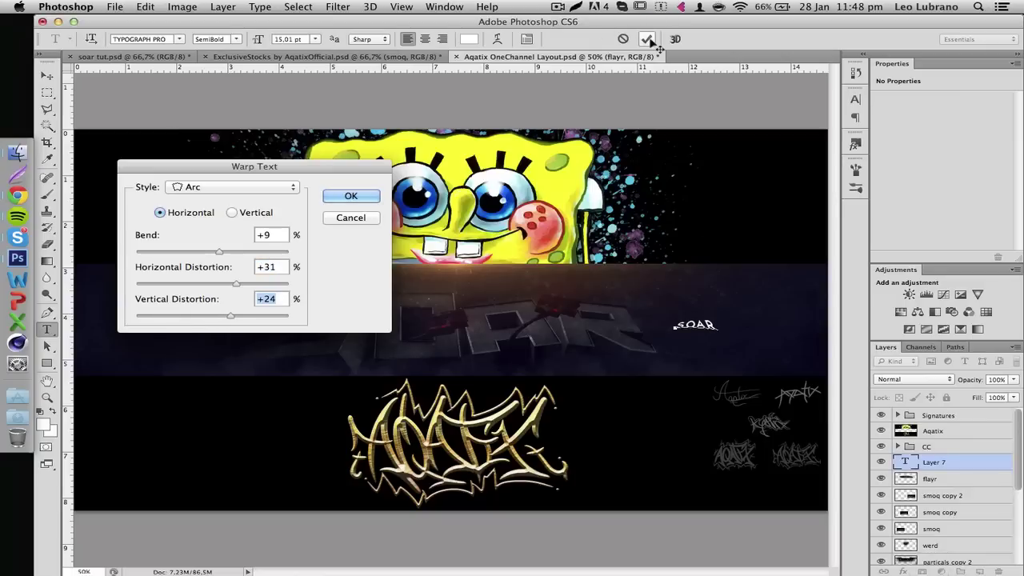
{"action": "left_click", "coordinate": [346, 196]}
{"action": "left_click", "coordinate": [715, 362]}
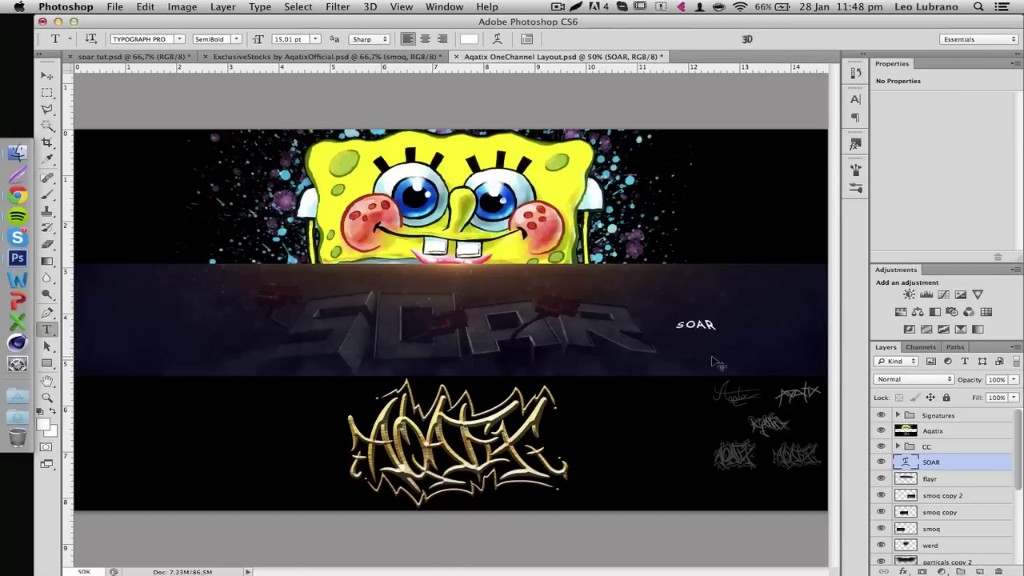
Rotate the SOAR caption slightly and position it against the outer edge of the 3D text's R.
{"action": "key", "text": "v"}
{"action": "key", "text": "super+plus"}
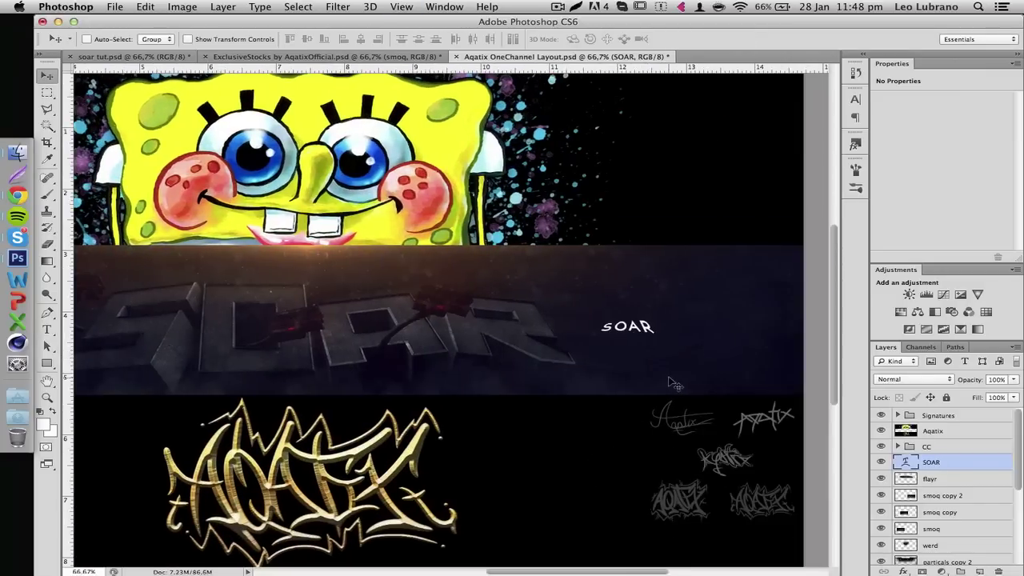
{"action": "left_click_drag", "start_coordinate": [671, 381], "coordinate": [646, 396]}
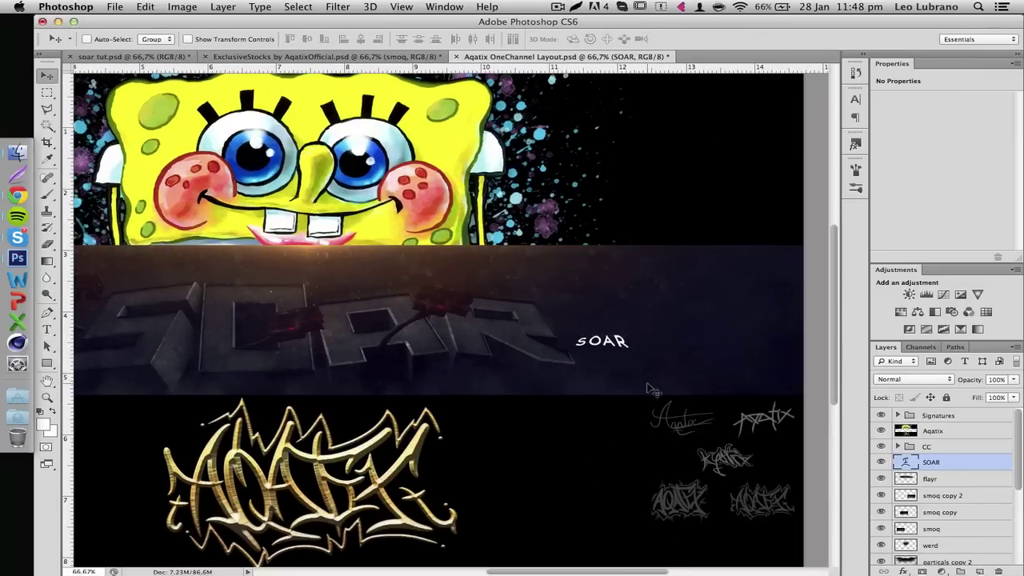
{"action": "key", "text": "super+t"}
{"action": "left_click_drag", "start_coordinate": [528, 489], "coordinate": [548, 477]}
{"action": "key", "text": "Return"}
{"action": "mouse_move", "coordinate": [604, 424]}
{"action": "left_mouse_down"}
{"action": "mouse_move", "coordinate": [340, 372]}
{"action": "mouse_move", "coordinate": [314, 380]}
{"action": "mouse_move", "coordinate": [376, 404]}
{"action": "mouse_move", "coordinate": [417, 392]}
{"action": "mouse_move", "coordinate": [320, 424]}
{"action": "mouse_move", "coordinate": [408, 465]}
{"action": "mouse_move", "coordinate": [544, 468]}
{"action": "mouse_move", "coordinate": [488, 457]}
{"action": "mouse_move", "coordinate": [114, 442]}
{"action": "mouse_move", "coordinate": [629, 439]}
{"action": "mouse_move", "coordinate": [583, 431]}
{"action": "mouse_move", "coordinate": [589, 421]}
{"action": "left_mouse_up"}
{"action": "scroll", "coordinate": [489, 458], "scroll_direction": "left", "scroll_amount": 5}
{"action": "scroll", "coordinate": [489, 457], "scroll_direction": "up", "scroll_amount": 1}
{"action": "scroll", "coordinate": [491, 460], "scroll_direction": "right", "scroll_amount": 3}
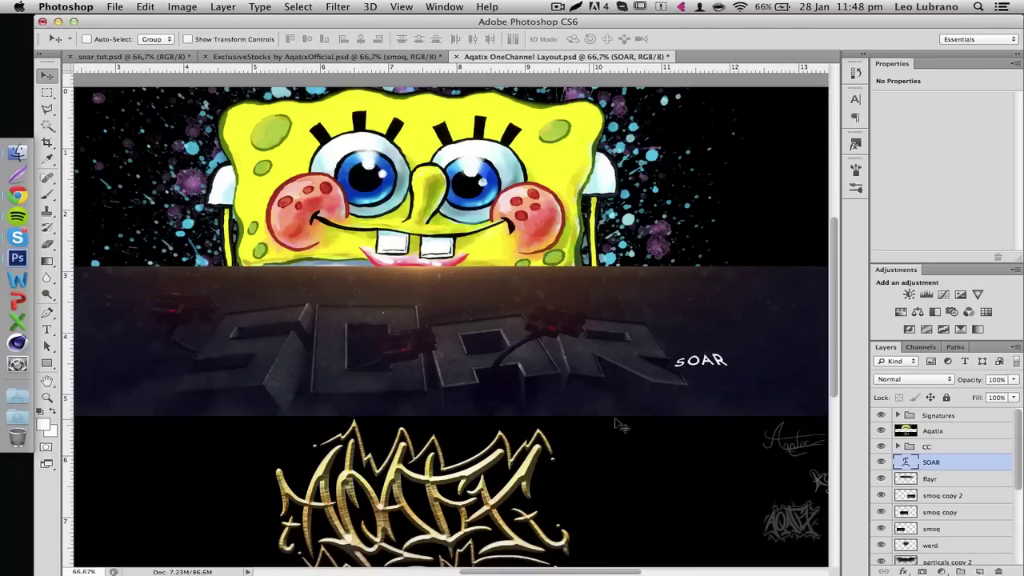
Rasterize the SOAR text layer and duplicate it twice.
{"action": "right_click", "coordinate": [958, 464]}
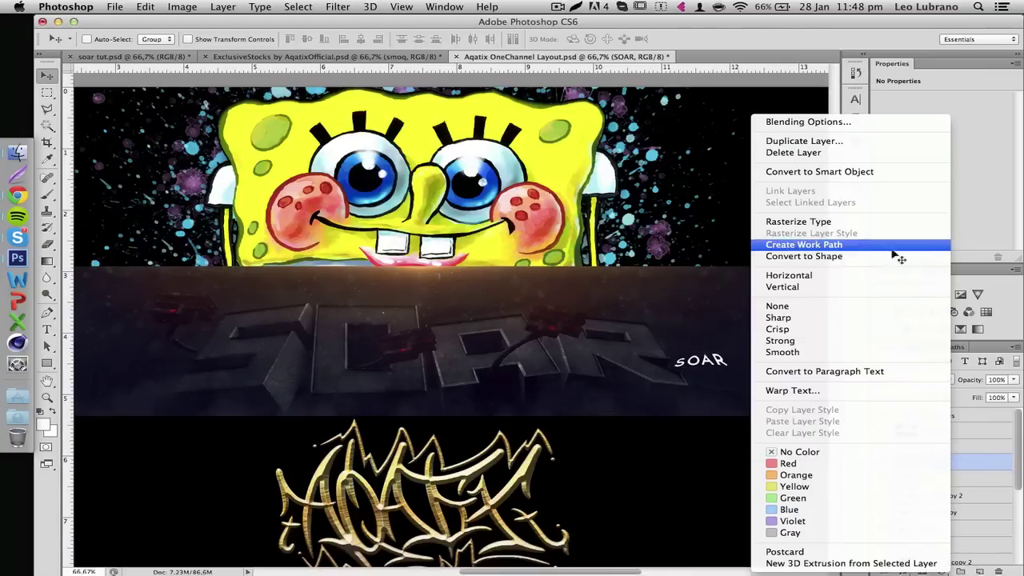
{"action": "left_click", "coordinate": [992, 462]}
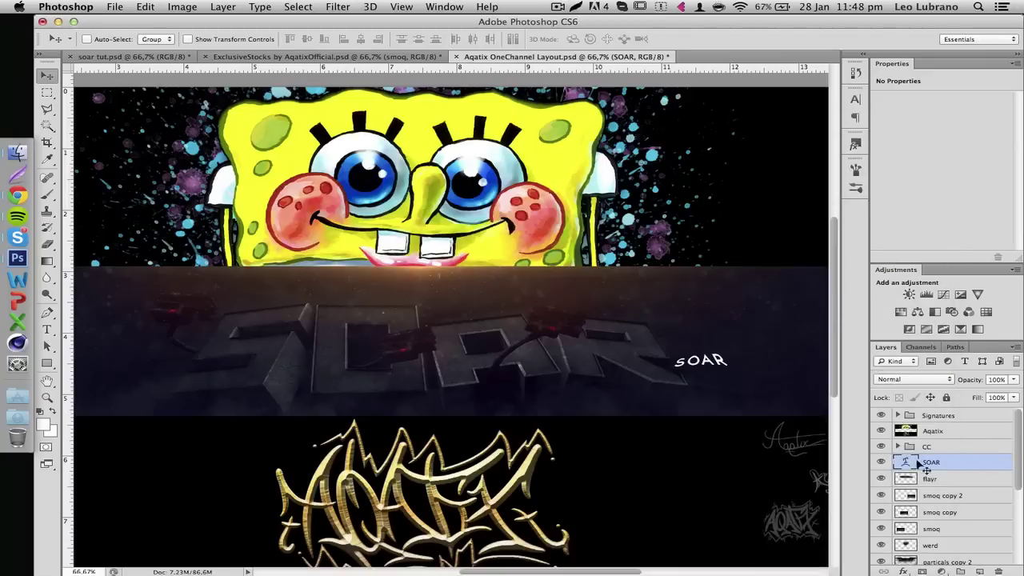
{"action": "right_click", "coordinate": [961, 466]}
{"action": "left_click", "coordinate": [828, 226]}
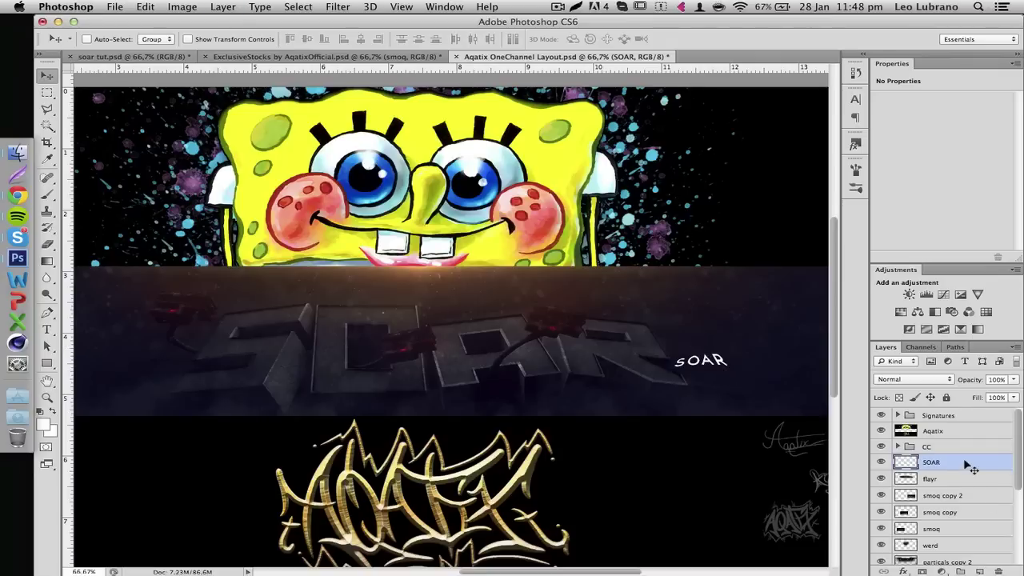
{"action": "key", "text": "super+j"}
{"action": "key", "text": "super+j"}
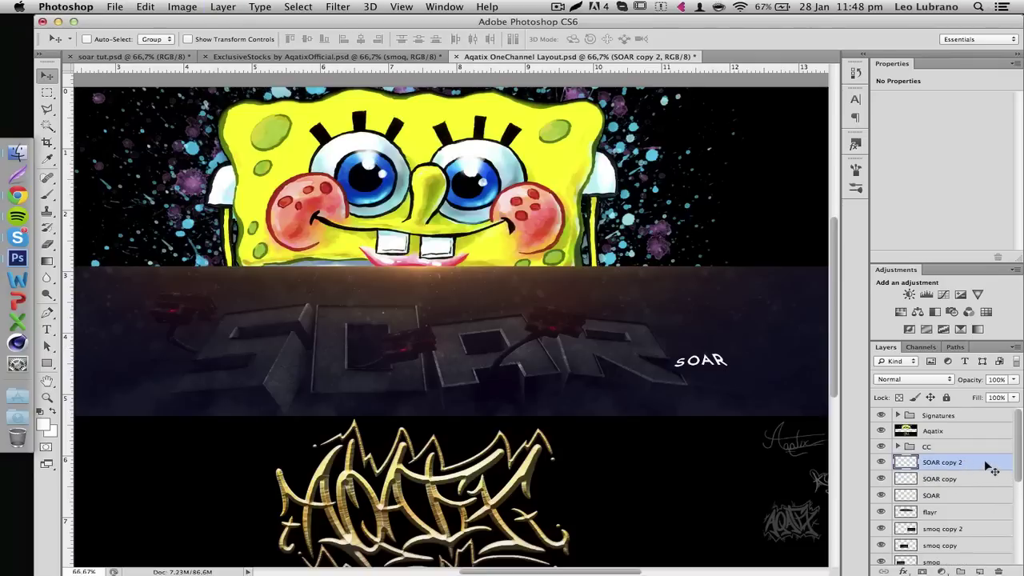
Disable the G channel in the blending options of SOAR copy 2, and the R and B channels for SOAR copy.
{"action": "double_click", "coordinate": [983, 464]}
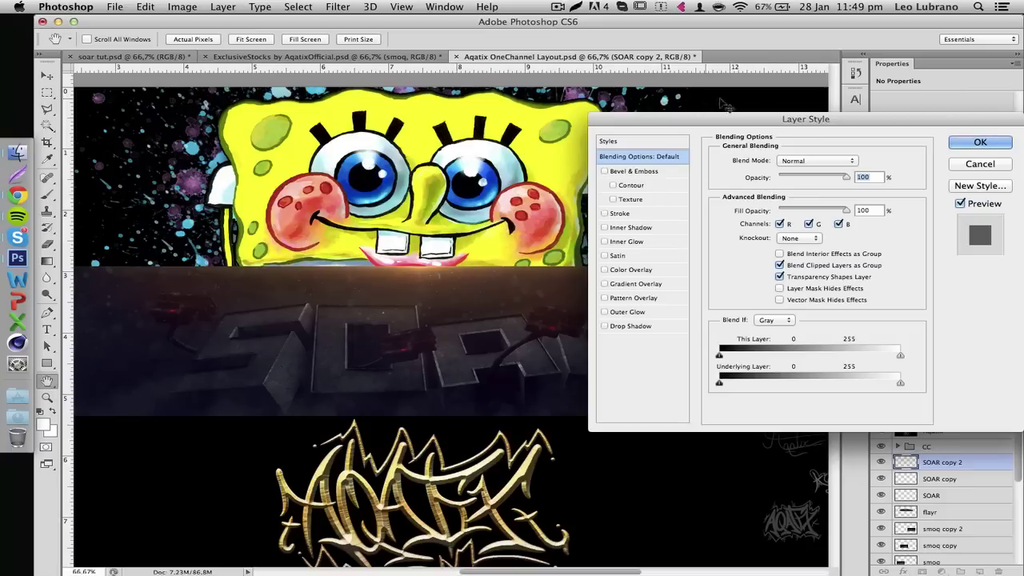
{"action": "left_click", "coordinate": [809, 224]}
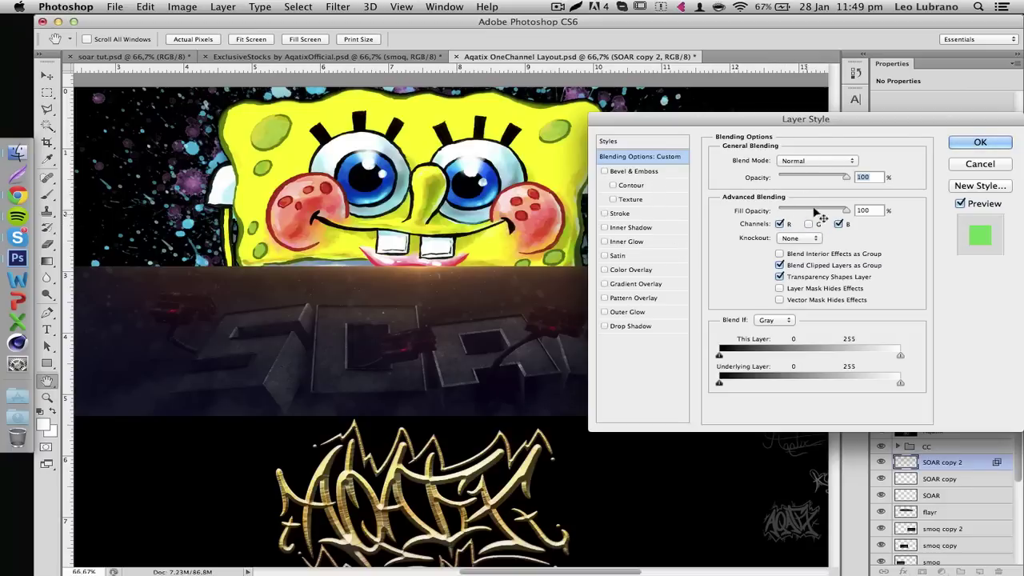
{"action": "left_click", "coordinate": [995, 142]}
{"action": "double_click", "coordinate": [981, 480]}
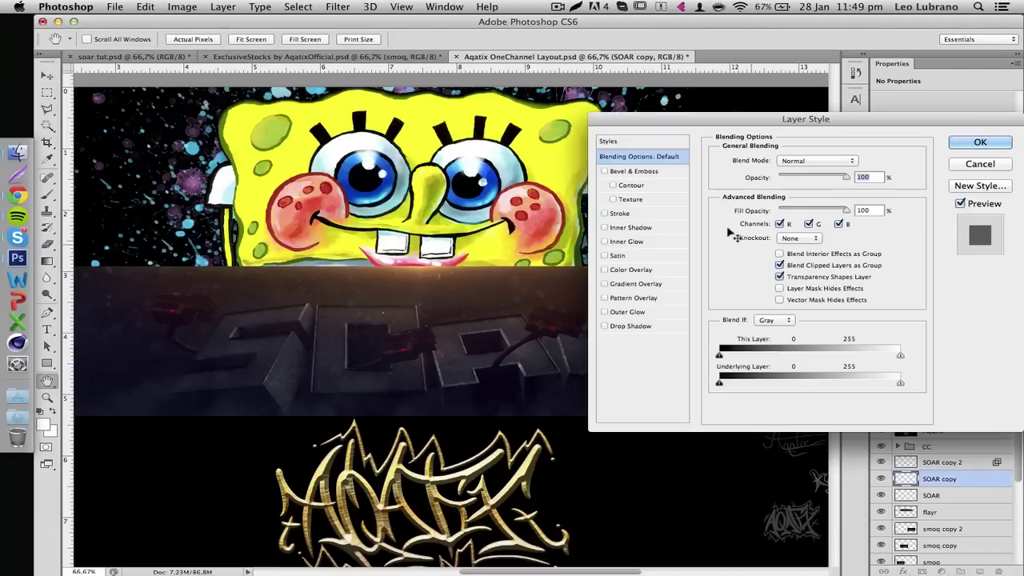
{"action": "left_click", "coordinate": [782, 225]}
{"action": "left_click", "coordinate": [837, 224]}
{"action": "key", "text": "Return"}
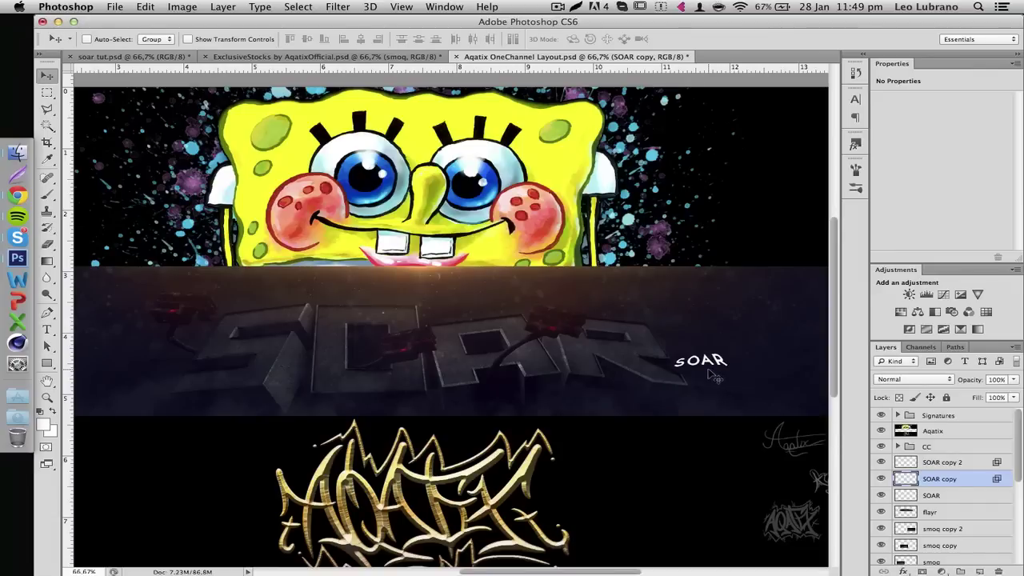
Nudge SOAR copy a few pixels to the right and SOAR copy 2 to the left to create a colour-split effect.
{"action": "key", "text": "Right"}
{"action": "key", "text": "super+equal"}
{"action": "key", "text": "super+equal"}
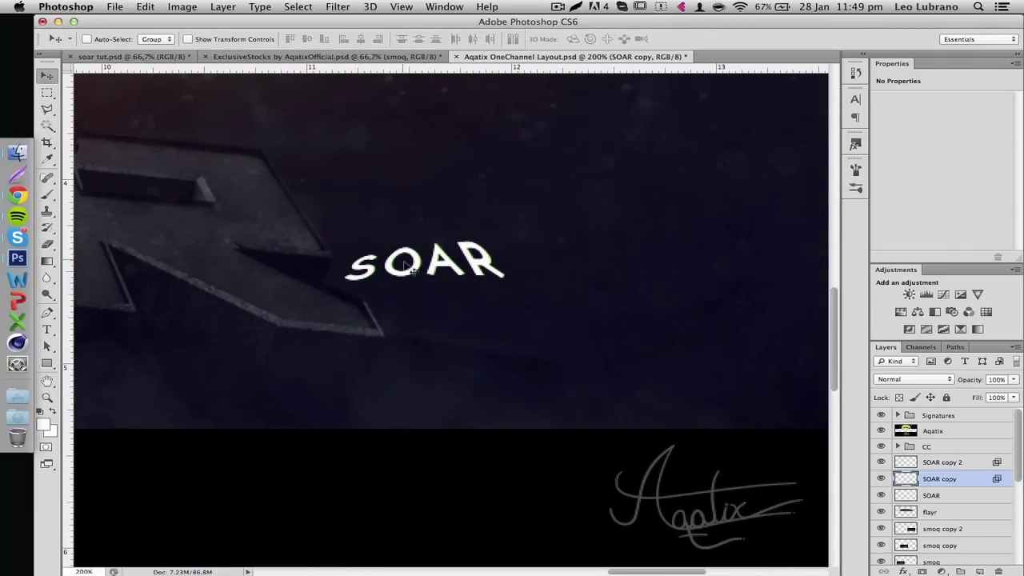
{"action": "left_click", "coordinate": [950, 462]}
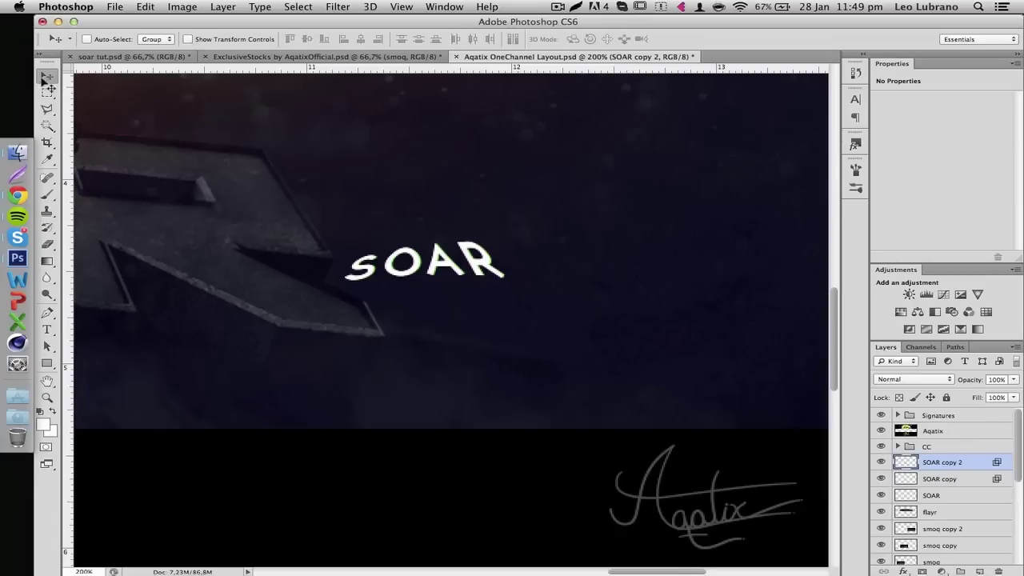
{"action": "key", "text": "Left"}
{"action": "key", "text": "Left"}
{"action": "key", "text": "Left"}
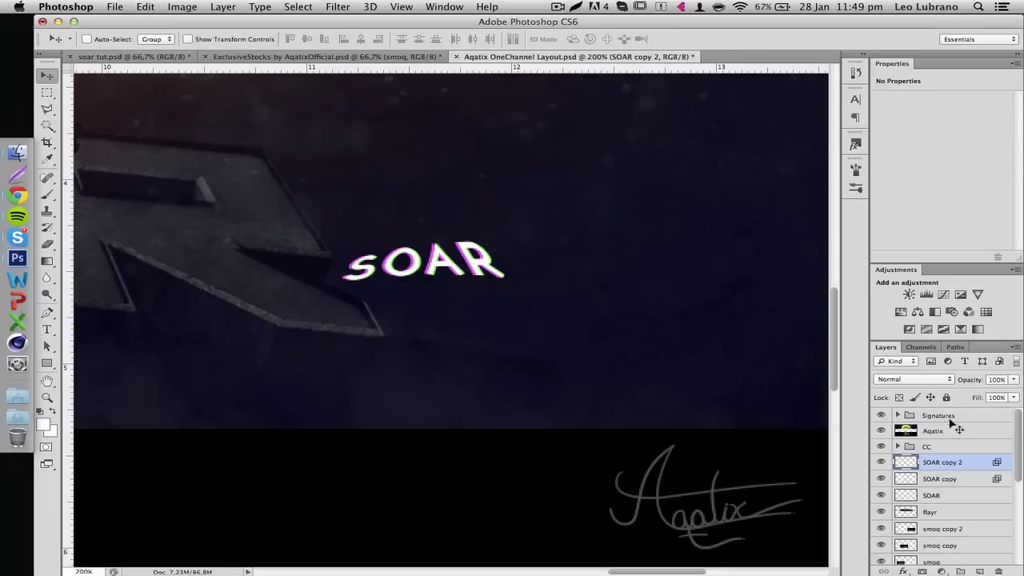
{"action": "left_click", "coordinate": [944, 481]}
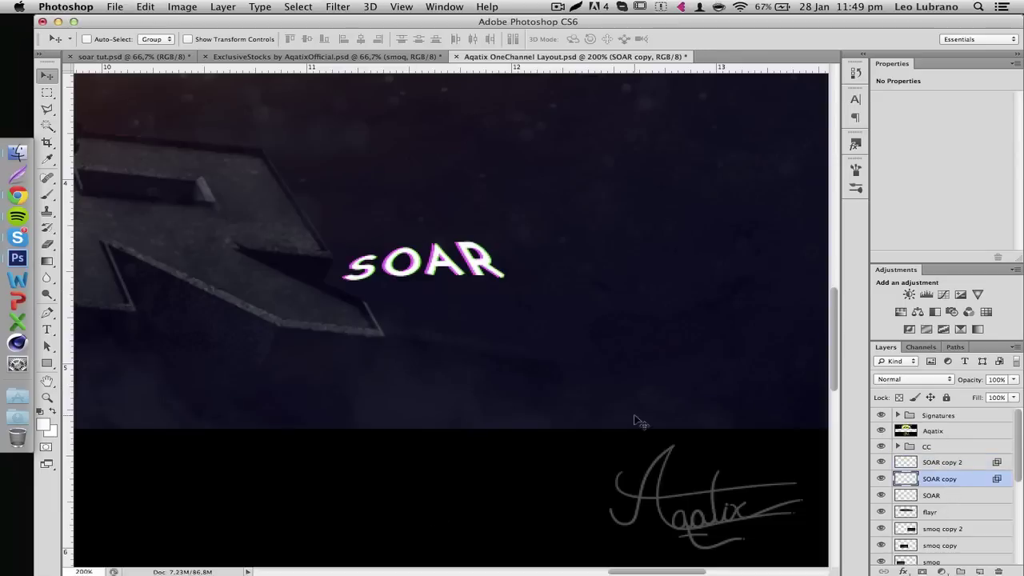
{"action": "key", "text": "Right"}
{"action": "key", "text": "Right"}
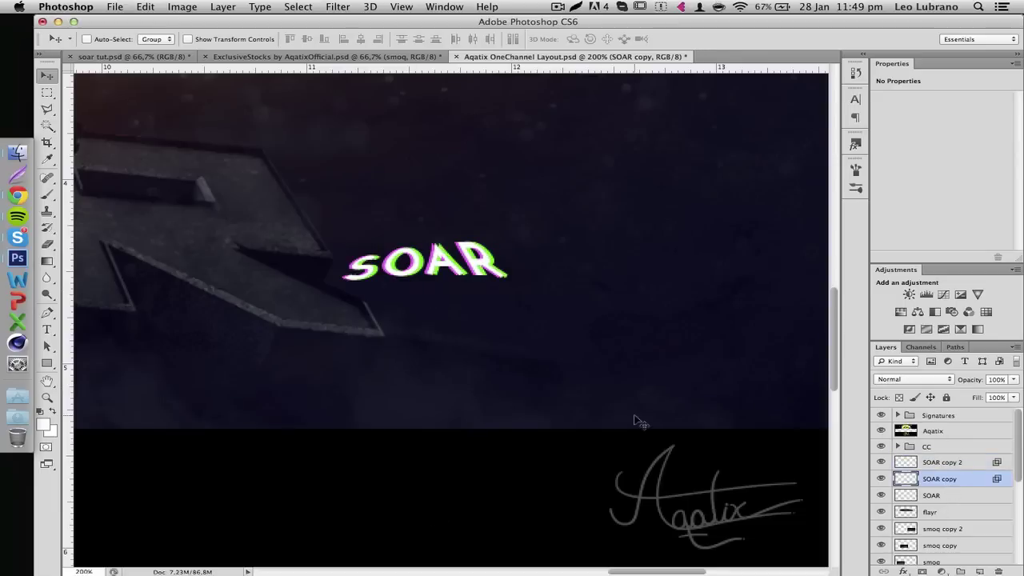
Merge SOAR copy 2, SOAR copy and SOAR into a single layer.
{"action": "key", "text": "super+minus"}
{"action": "key", "text": "super+minus"}
{"action": "key", "text": "super+minus"}
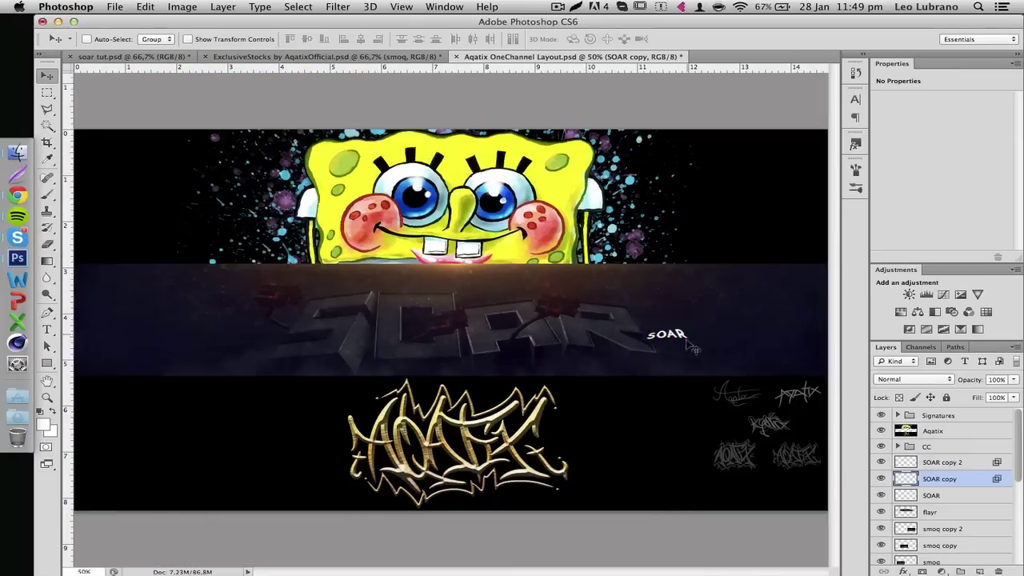
{"action": "key", "text": "super+plus"}
{"action": "right_click", "coordinate": [698, 339]}
{"action": "left_click_drag", "start_coordinate": [881, 462], "coordinate": [888, 475]}
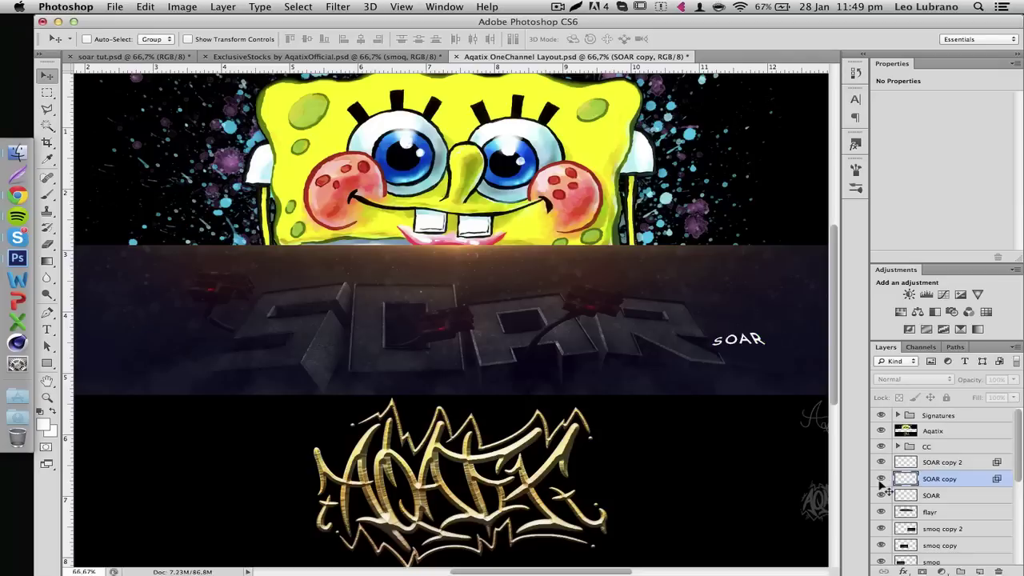
{"action": "left_click", "coordinate": [882, 480]}
{"action": "left_click", "coordinate": [941, 459]}
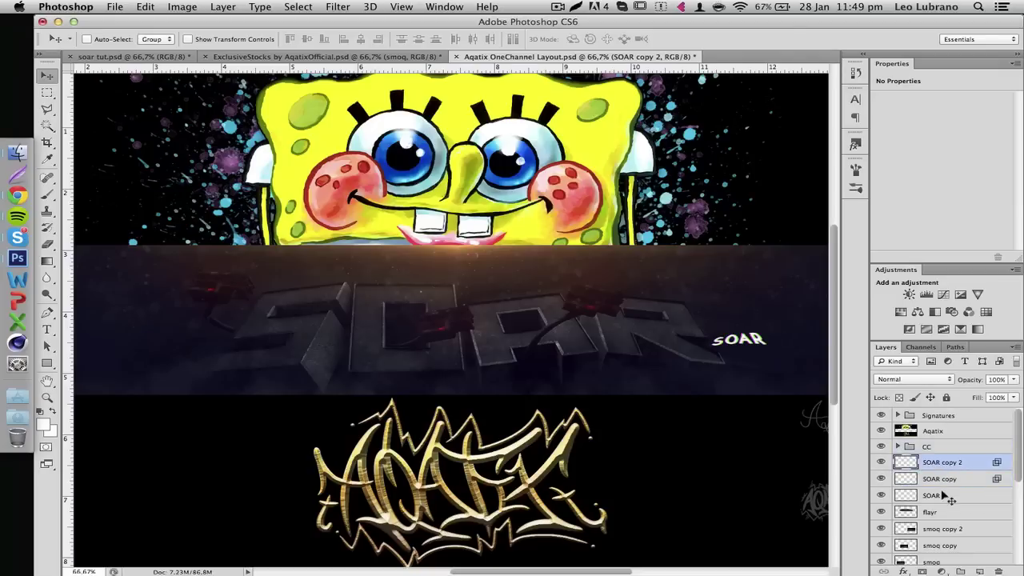
{"action": "left_click", "coordinate": [944, 497], "text": "shift"}
{"action": "key", "text": "super+e"}
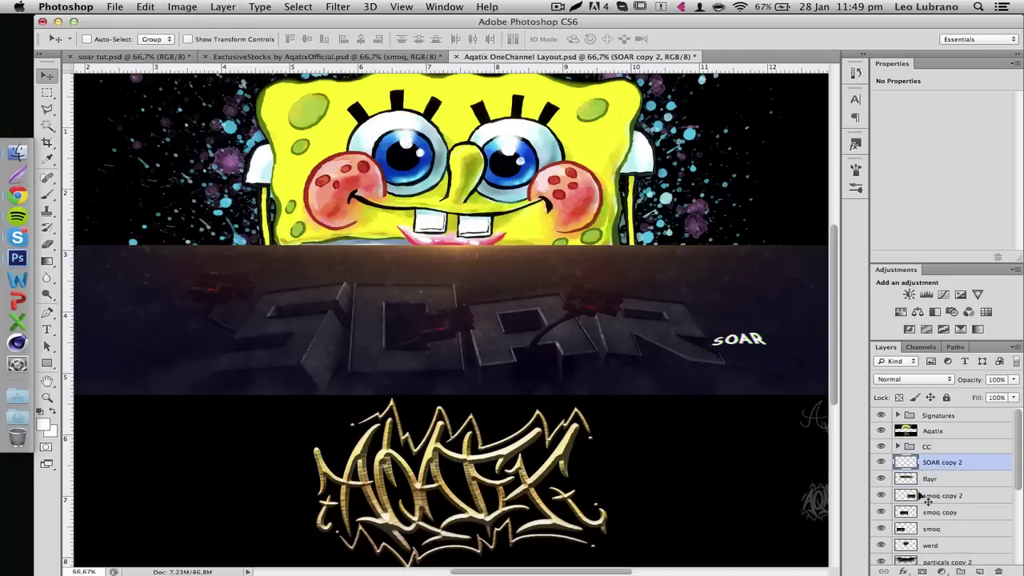
Select a thin horizontal strip across the AR letters of the SOAR caption with the Polygonal Lasso tool.
{"action": "key", "text": "super+plus"}
{"action": "key", "text": "super+plus"}
{"action": "scroll", "coordinate": [612, 362], "scroll_direction": "right", "scroll_amount": 5}
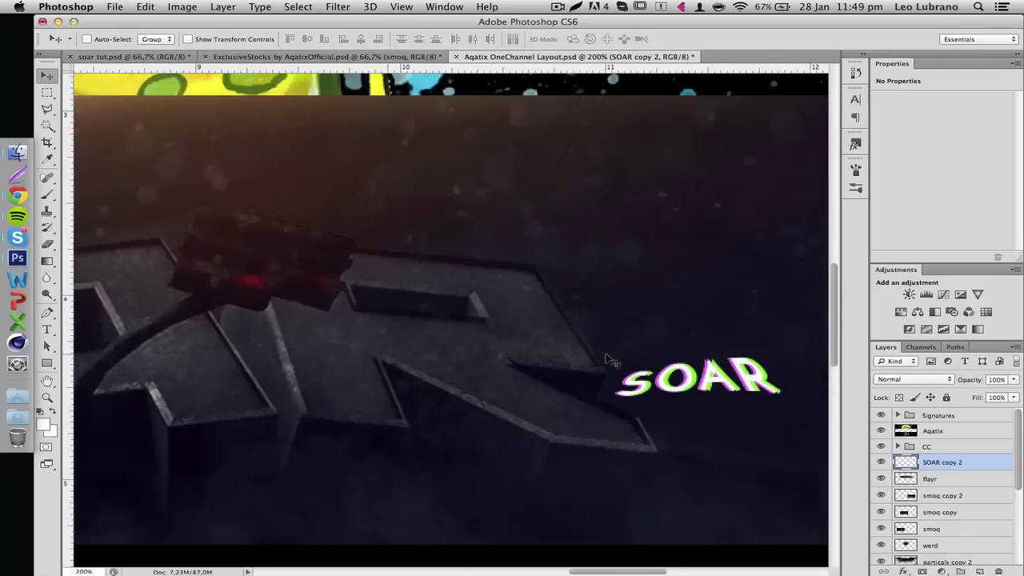
{"action": "scroll", "coordinate": [612, 361], "scroll_direction": "down", "scroll_amount": 3}
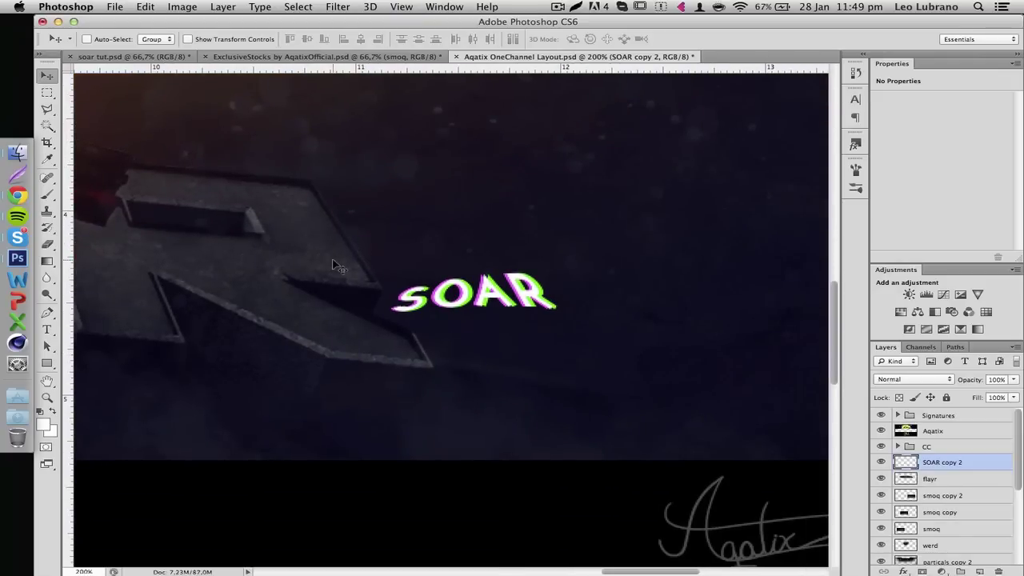
{"action": "left_click", "coordinate": [47, 110]}
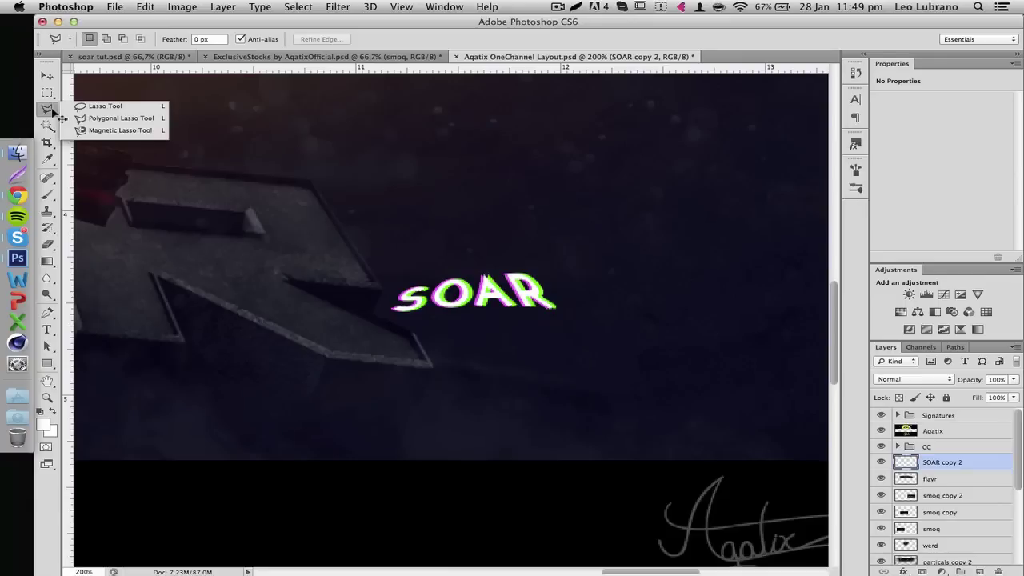
{"action": "left_click", "coordinate": [92, 106]}
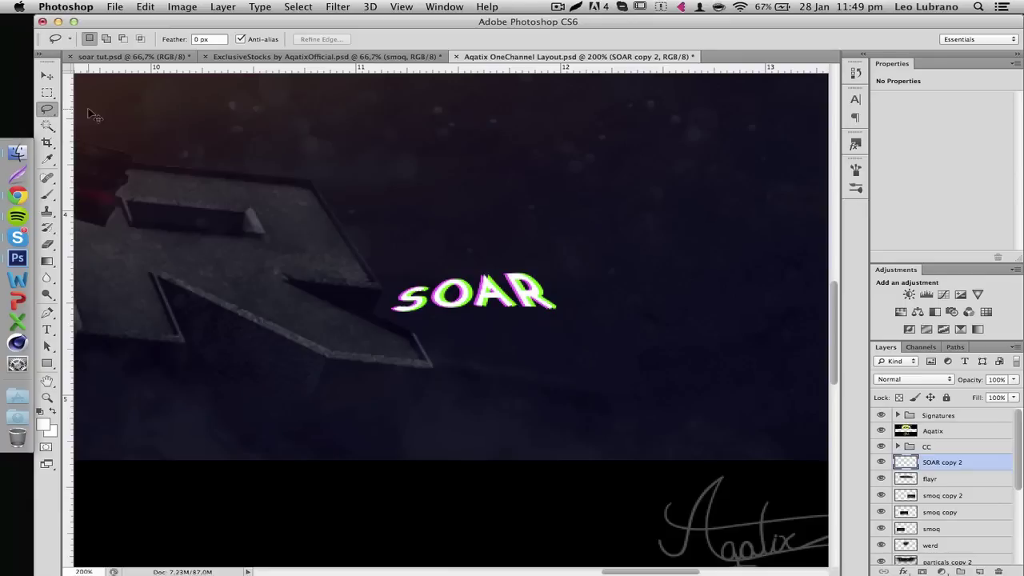
{"action": "left_click", "coordinate": [58, 116]}
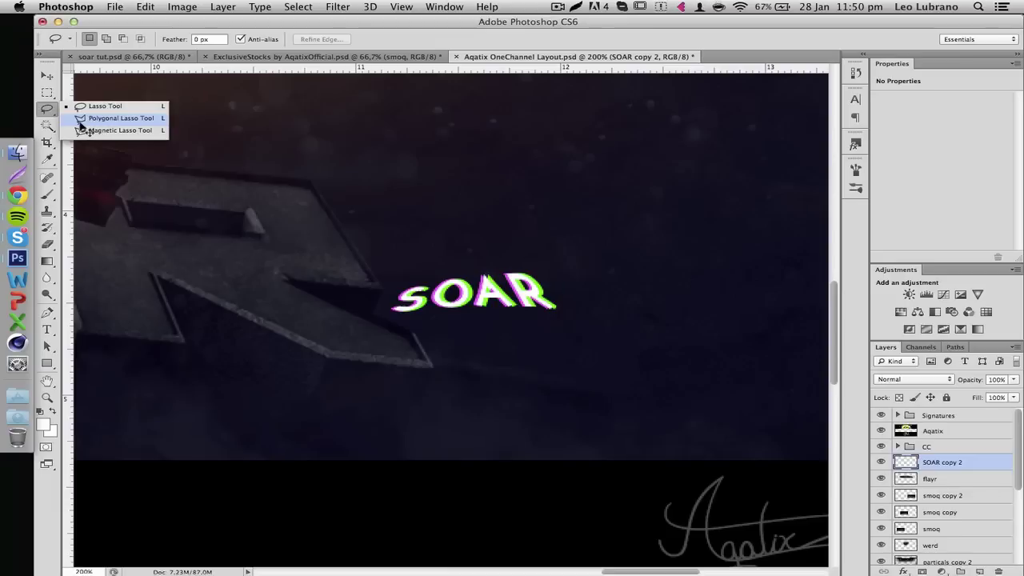
{"action": "left_click", "coordinate": [93, 118]}
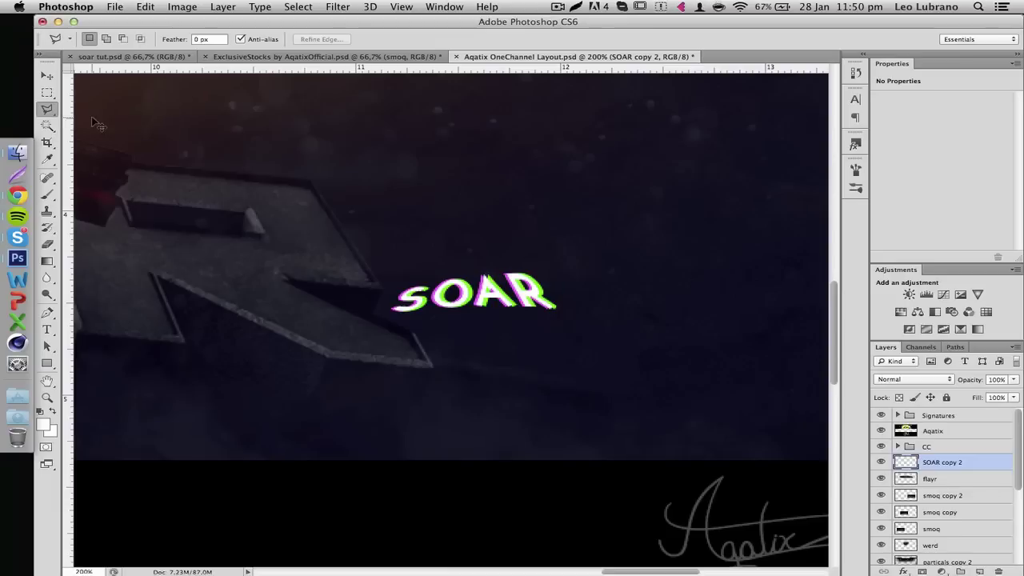
{"action": "left_click", "coordinate": [481, 281]}
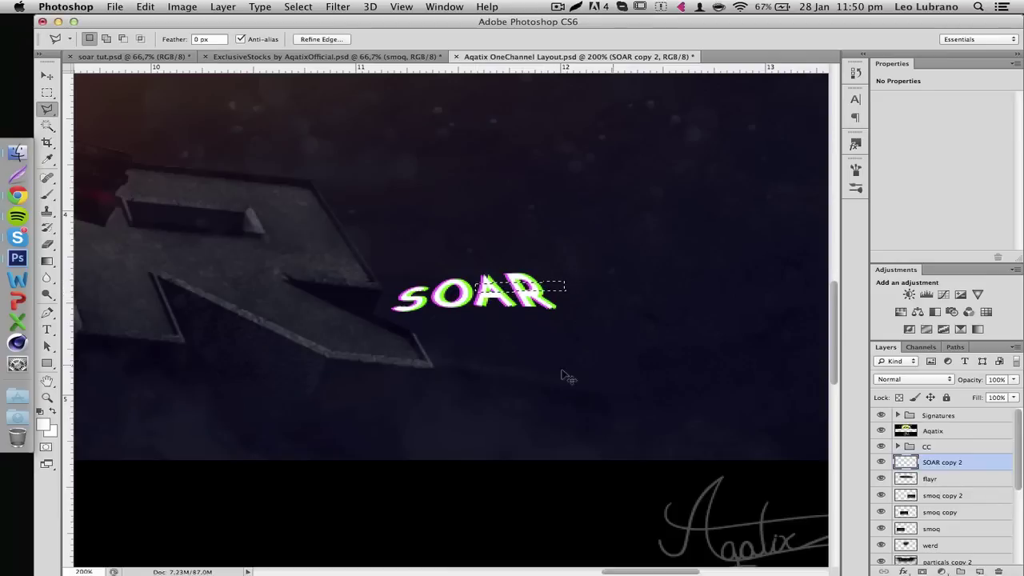
Add a second thin horizontal strip across the SO letters of the caption to the selection.
{"action": "key", "text": "shift"}
{"action": "left_click", "coordinate": [381, 305]}
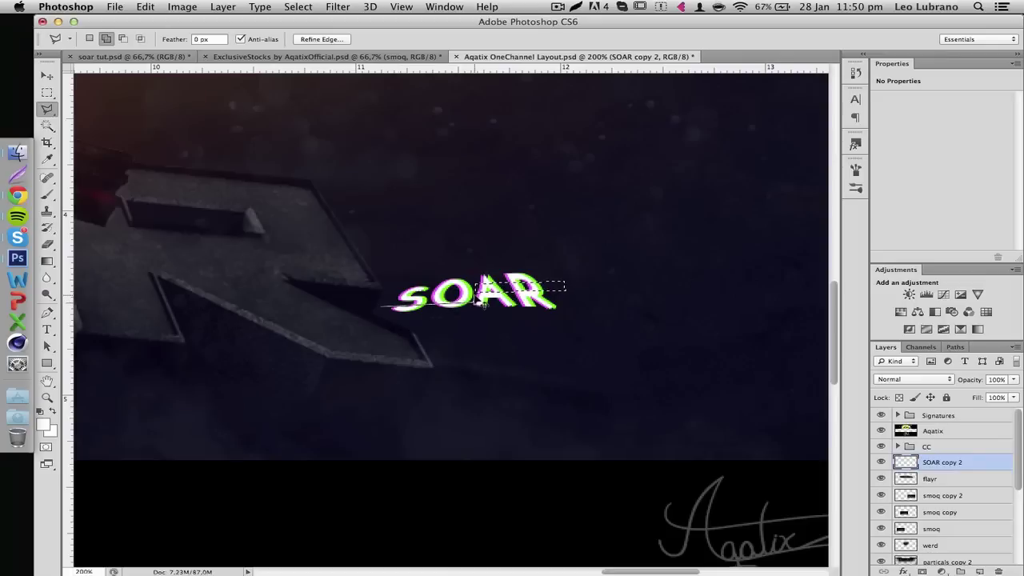
{"action": "left_click", "coordinate": [384, 303]}
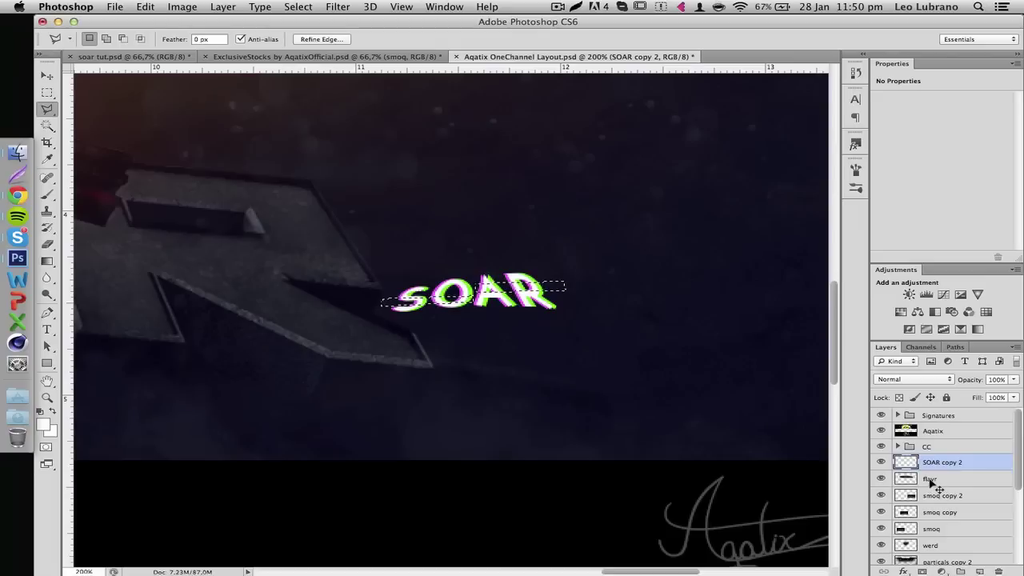
Cut the selected strips out of SOAR copy 2 and paste them onto a new layer.
{"action": "key", "text": "Delete"}
{"action": "key", "text": "super+d"}
{"action": "left_click_drag", "start_coordinate": [931, 480], "coordinate": [693, 376]}
{"action": "key", "text": "super+v"}
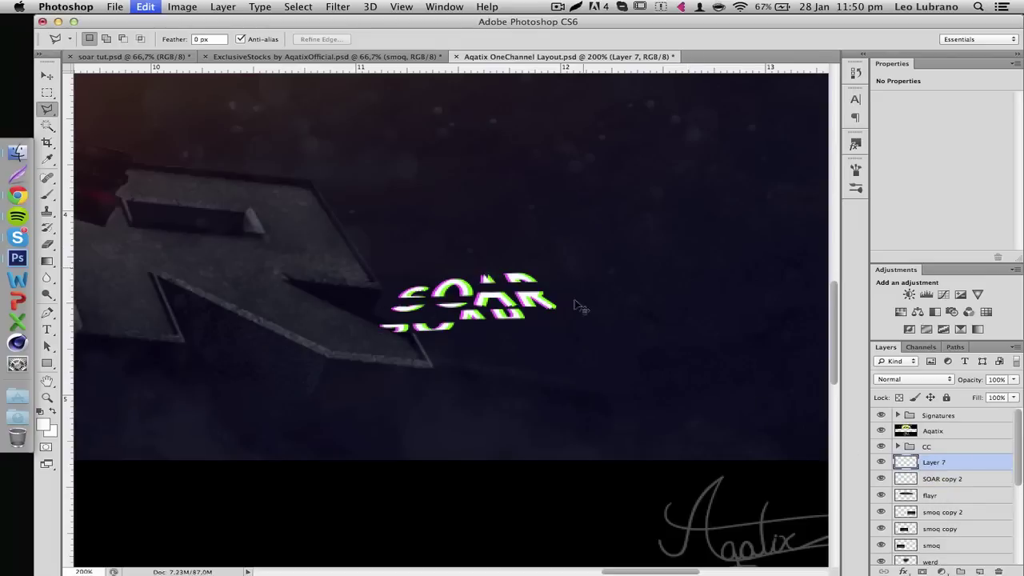
Move the pasted strips back over the gaps in the SOAR caption, slightly offset for a sliced glitch look.
{"action": "key", "text": "v"}
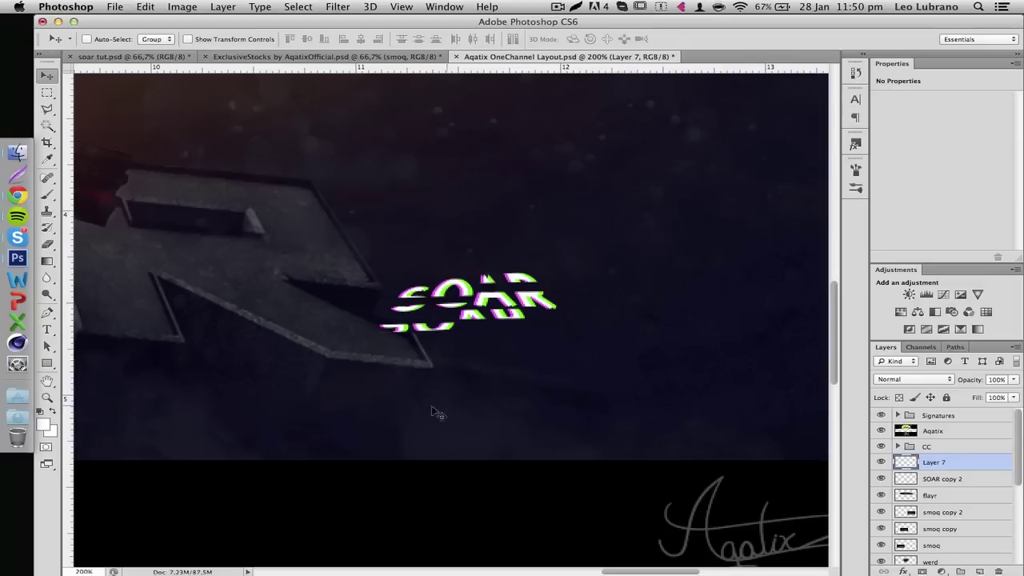
{"action": "left_click_drag", "start_coordinate": [469, 417], "coordinate": [489, 388]}
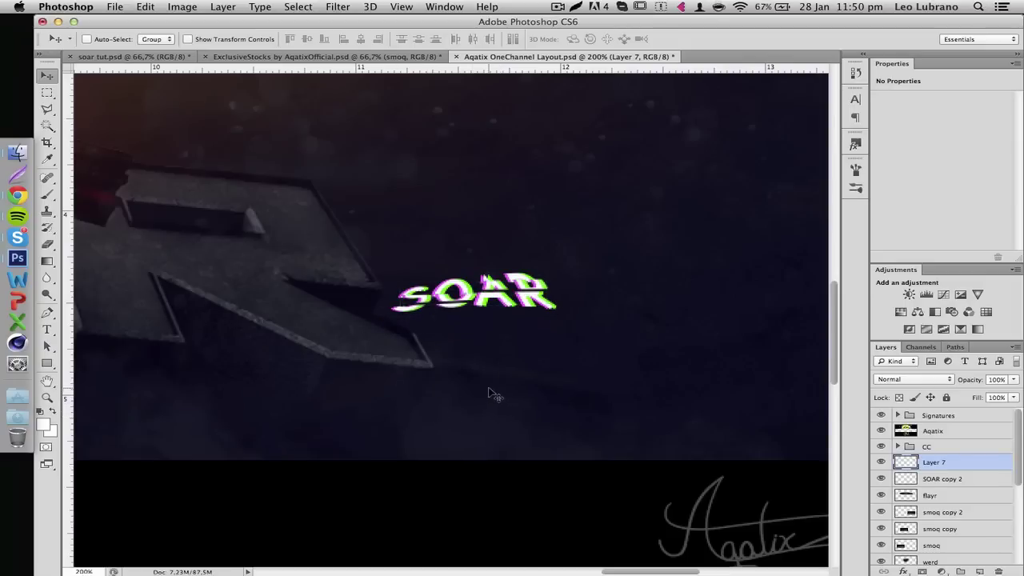
{"action": "key", "text": "Down"}
{"action": "key", "text": "Down"}
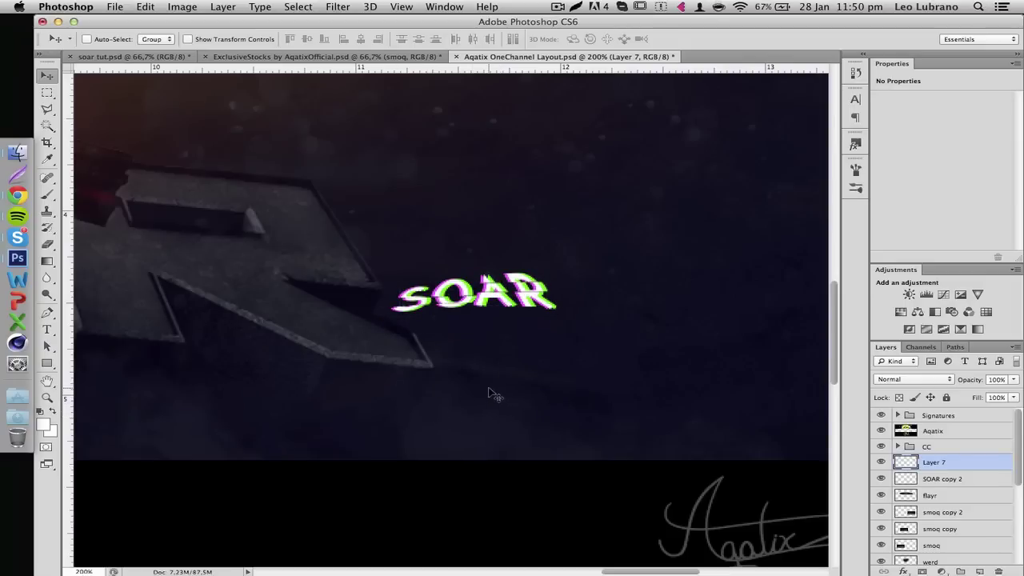
Group all layers from Layer 7 down to Layer 1 into a single group.
{"action": "key", "text": "super+minus"}
{"action": "key", "text": "super+minus"}
{"action": "key", "text": "super+minus"}
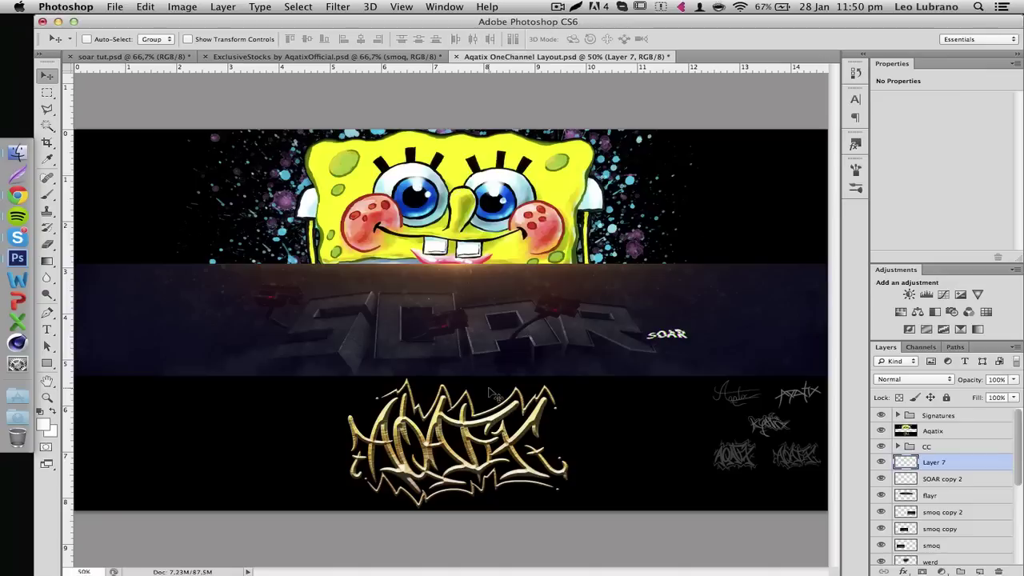
{"action": "key", "text": "super+plus"}
{"action": "key", "text": "super+plus"}
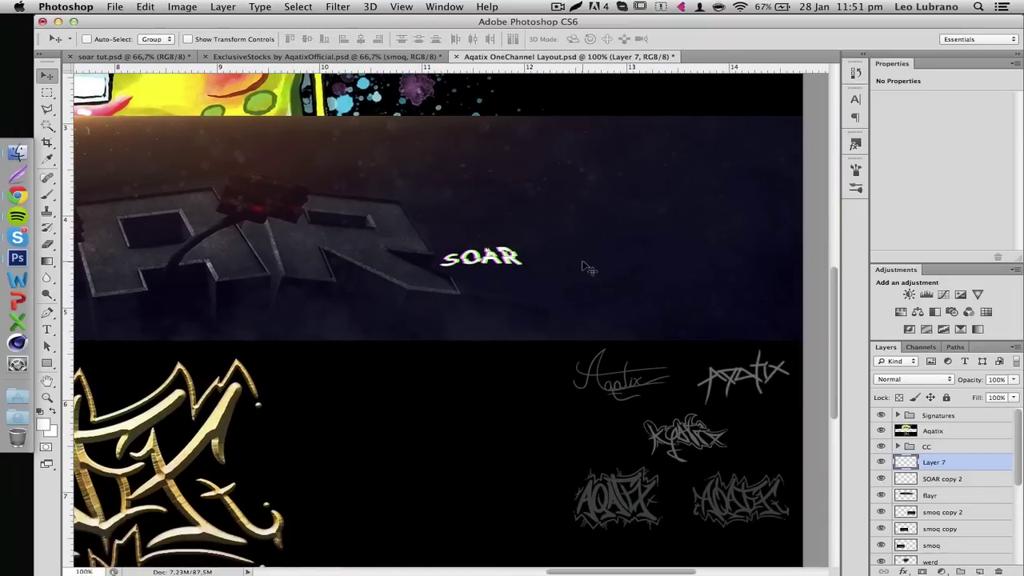
{"action": "key", "text": "super+minus"}
{"action": "key", "text": "super+minus"}
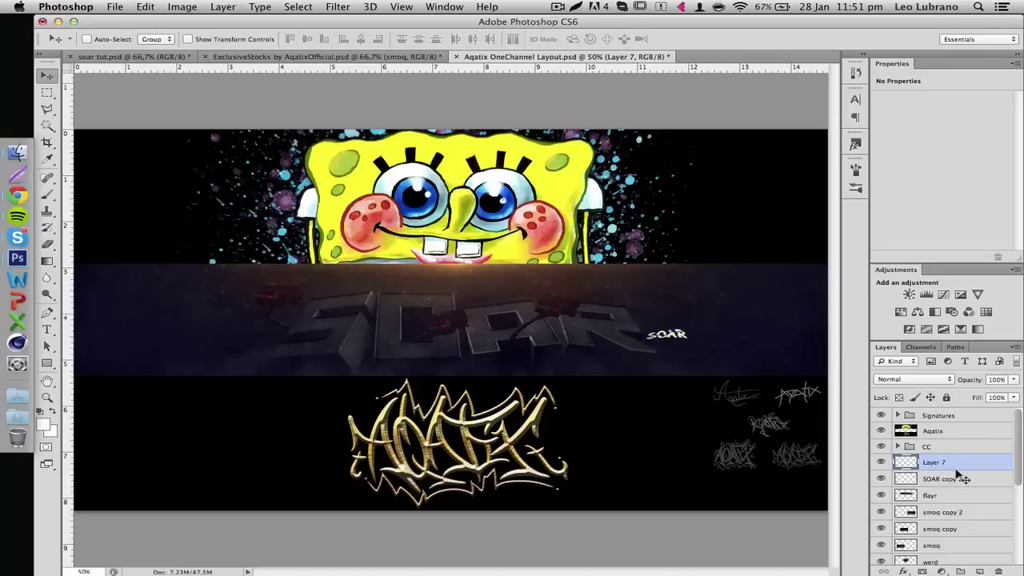
{"action": "scroll", "coordinate": [957, 474], "scroll_direction": "down", "scroll_amount": 5}
{"action": "scroll", "coordinate": [952, 506], "scroll_direction": "up", "scroll_amount": 5}
{"action": "scroll", "coordinate": [964, 471], "scroll_direction": "down", "scroll_amount": 5}
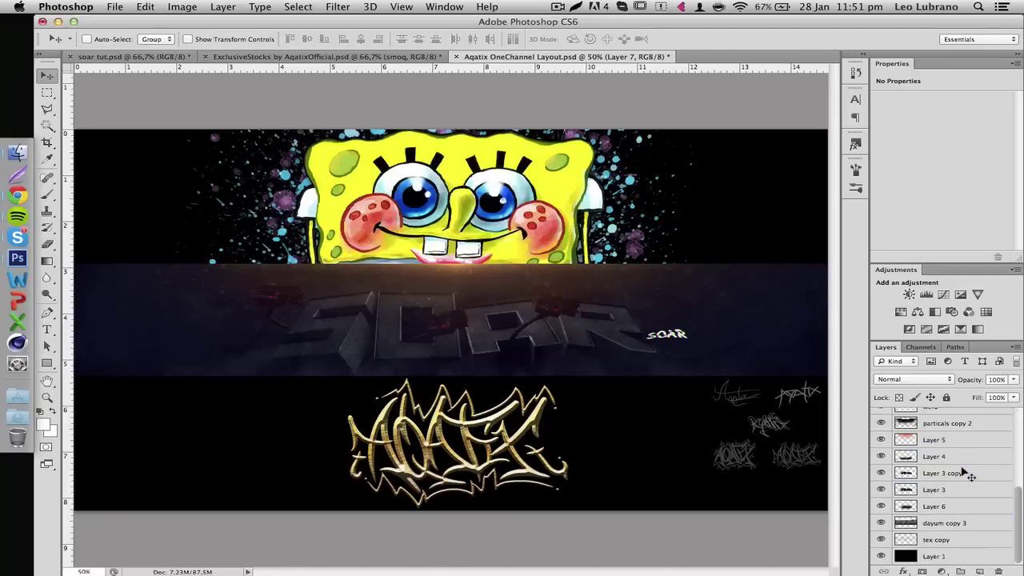
{"action": "left_click", "coordinate": [961, 555], "text": "shift"}
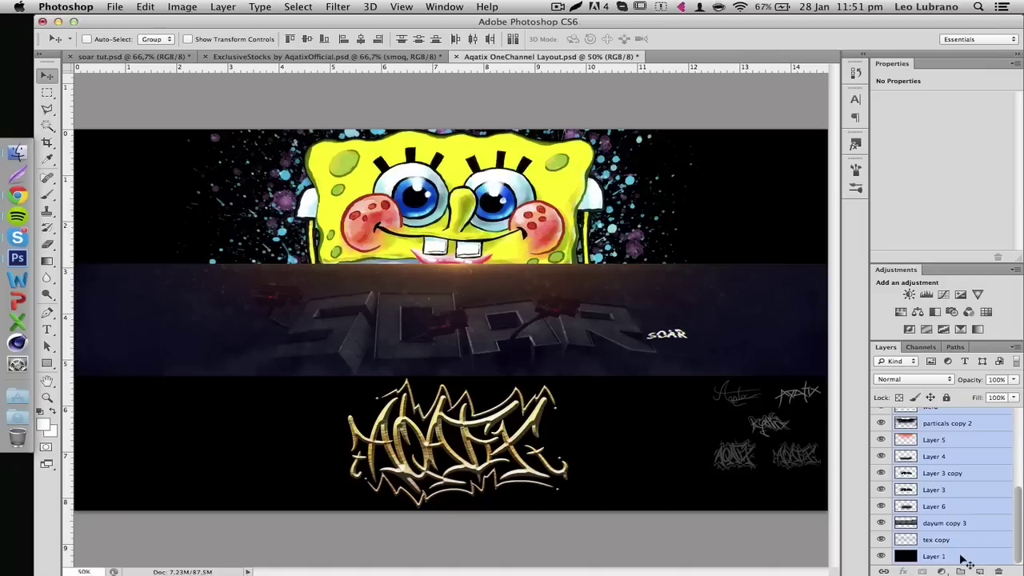
{"action": "left_click_drag", "start_coordinate": [957, 557], "coordinate": [962, 572]}
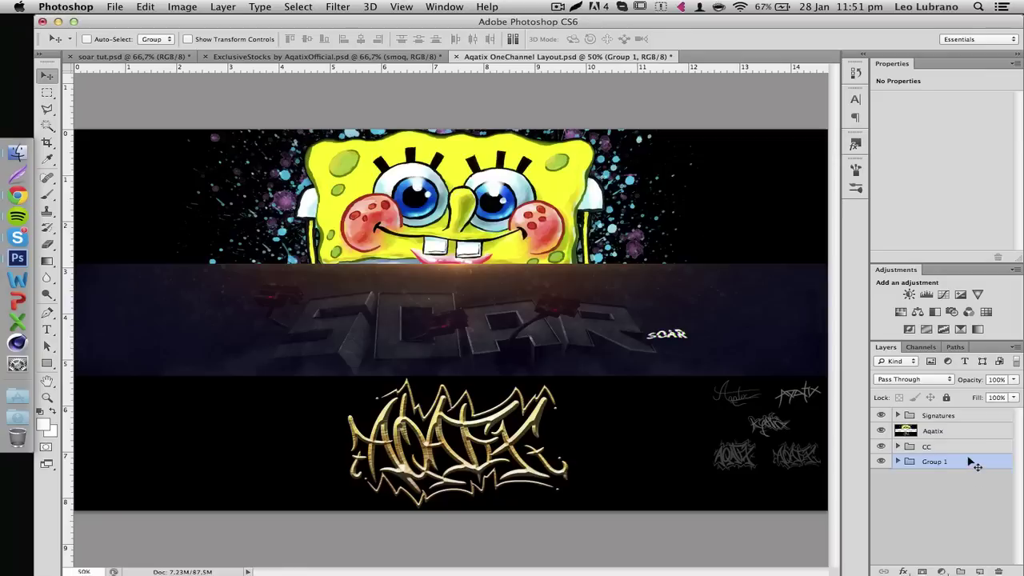
Create a merged single-layer copy of Group 1 and hide the original group.
{"action": "key", "text": "super+j"}
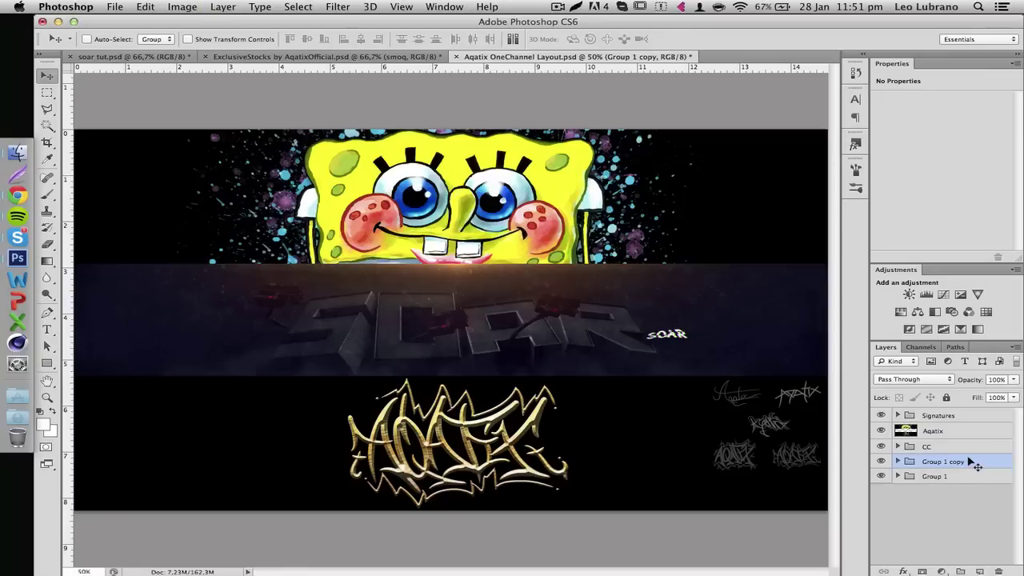
{"action": "key", "text": "super+e"}
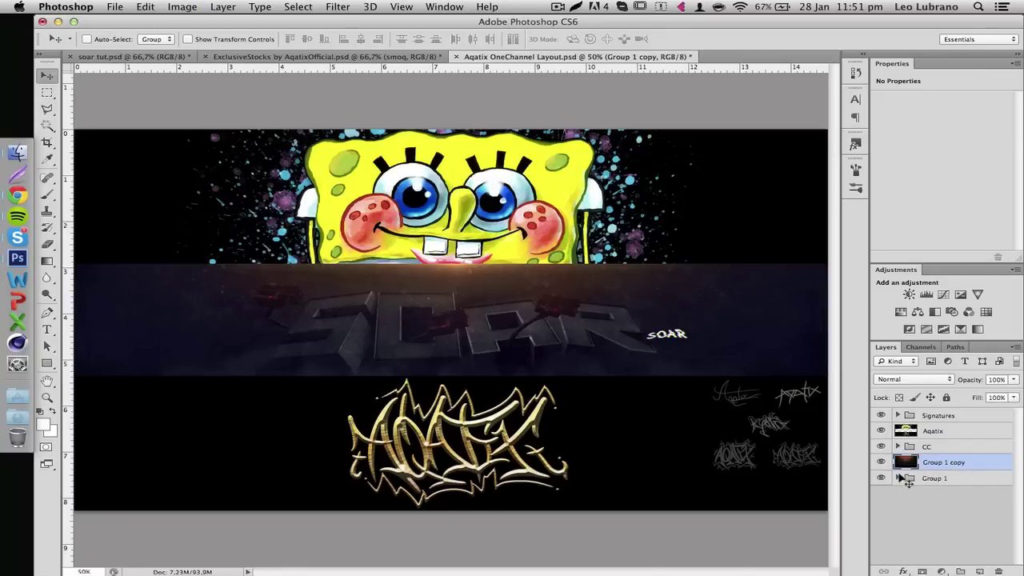
{"action": "left_click", "coordinate": [899, 478]}
{"action": "scroll", "coordinate": [904, 518], "scroll_direction": "down", "scroll_amount": 2}
{"action": "scroll", "coordinate": [904, 519], "scroll_direction": "up", "scroll_amount": 2}
{"action": "left_click", "coordinate": [898, 477]}
{"action": "left_click", "coordinate": [882, 463]}
{"action": "left_click", "coordinate": [882, 463]}
Duplicate the merged layer and apply Glowing Edges to the duplicate with edge width 1, edge brightness 7 and smoothness 3.
{"action": "key", "text": "super+j"}
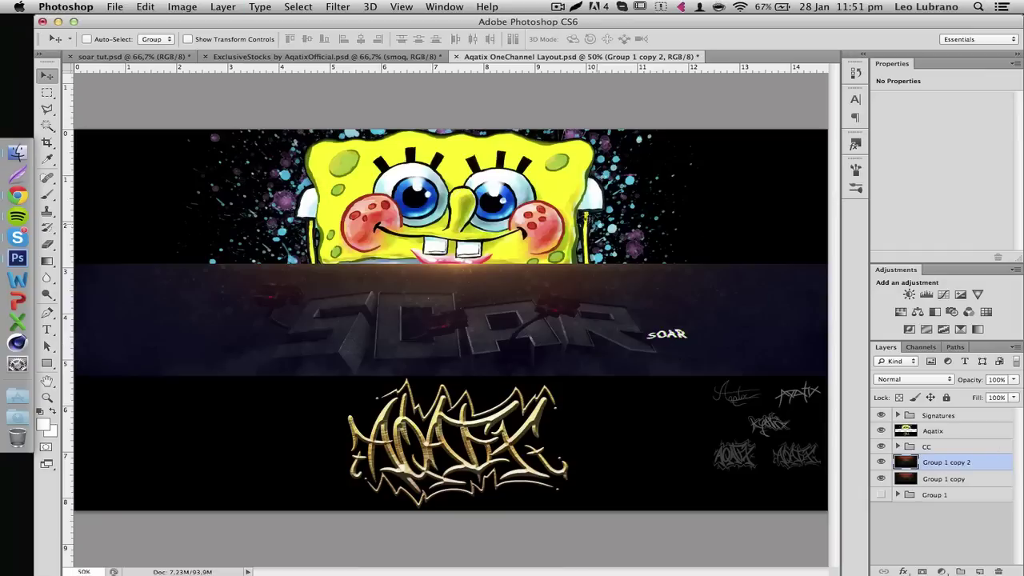
{"action": "left_click", "coordinate": [335, 7]}
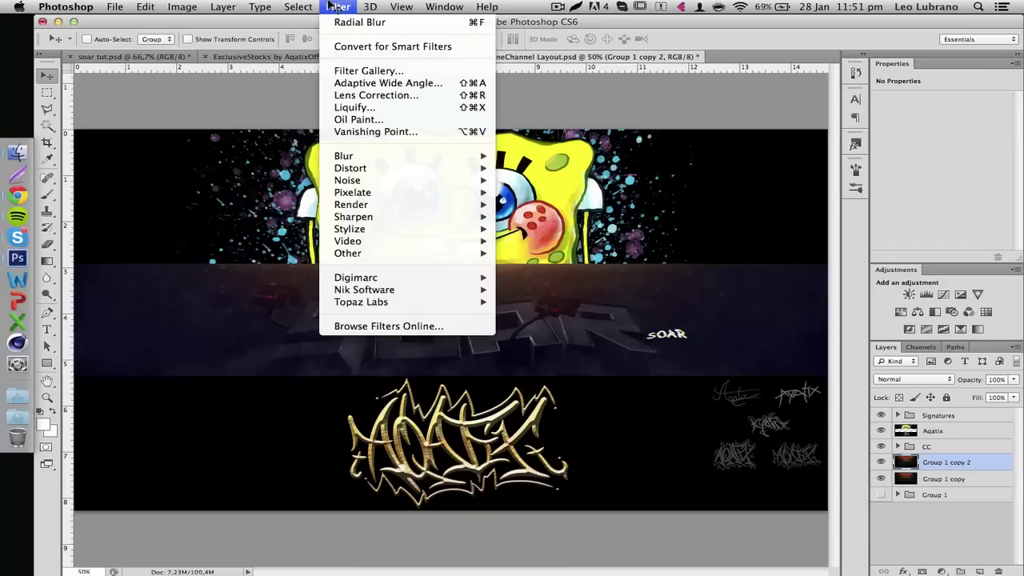
{"action": "left_click", "coordinate": [349, 71]}
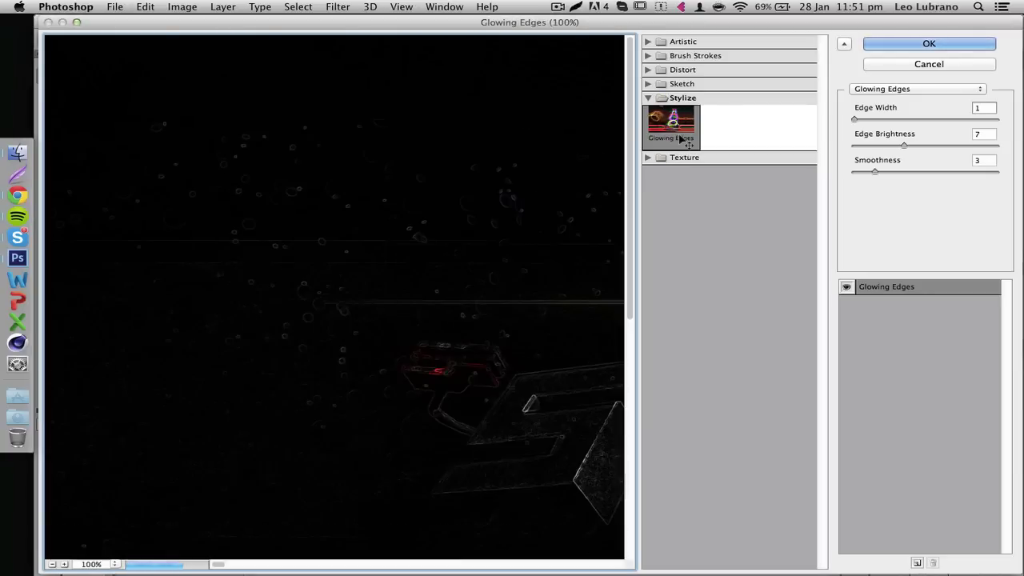
{"action": "left_click", "coordinate": [928, 45]}
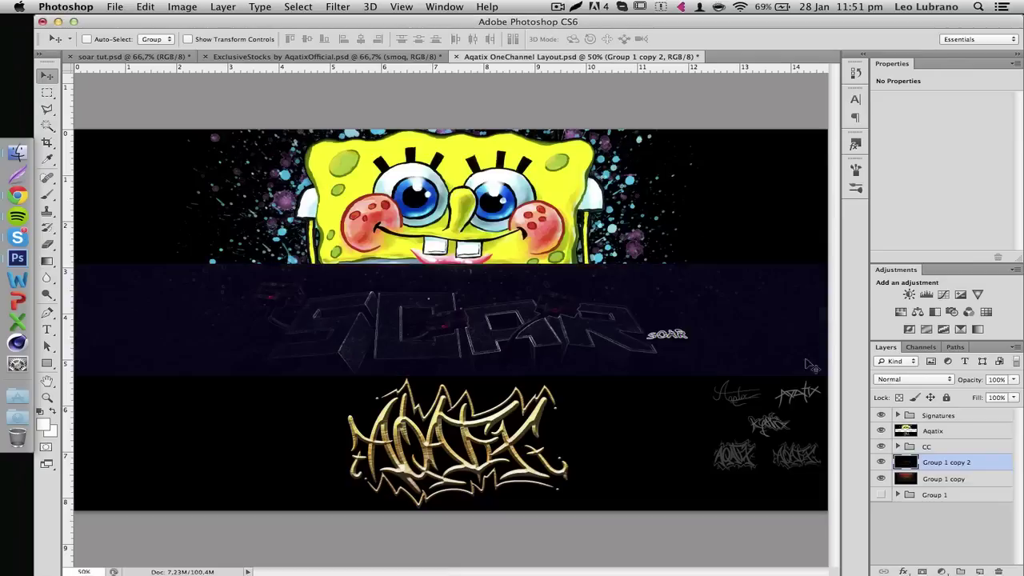
Set Group 1 copy 2 to Overlay at 10% opacity and merge it with Group 1 copy.
{"action": "left_click", "coordinate": [930, 379]}
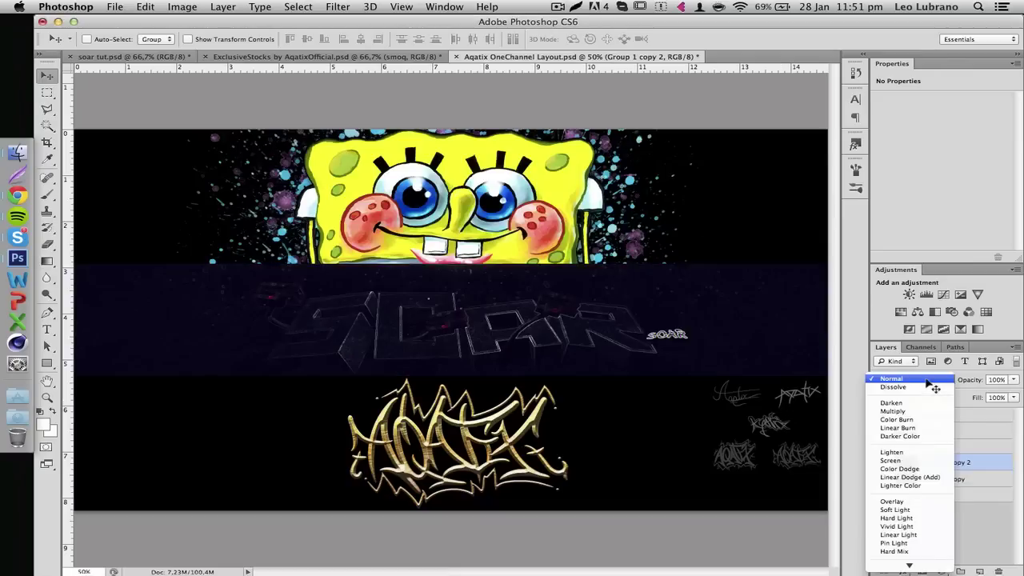
{"action": "left_click", "coordinate": [930, 496]}
{"action": "left_click_drag", "start_coordinate": [978, 386], "coordinate": [908, 388]}
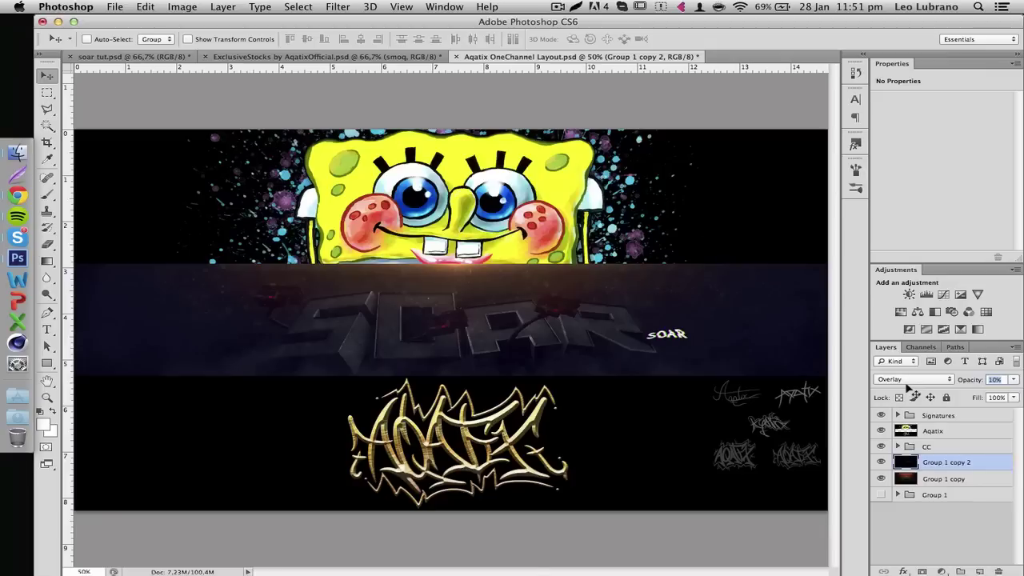
{"action": "left_click", "coordinate": [969, 478], "text": "shift"}
{"action": "key", "text": "super+e"}
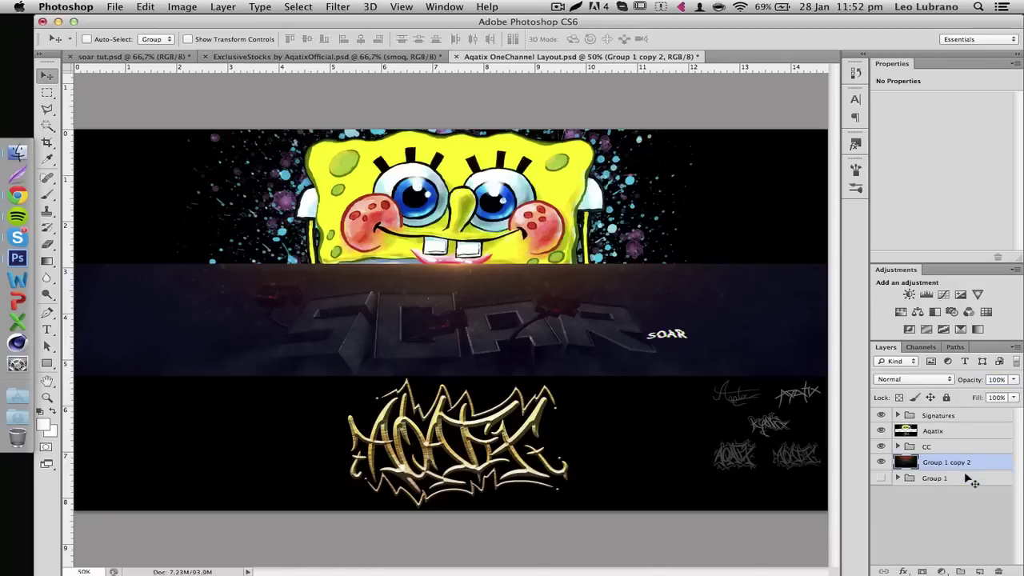
Duplicate Group 1 copy 2 and apply a Lens Blur with a hexagonal iris and radius 7 to the duplicate.
{"action": "key", "text": "super+j"}
{"action": "left_click", "coordinate": [336, 6]}
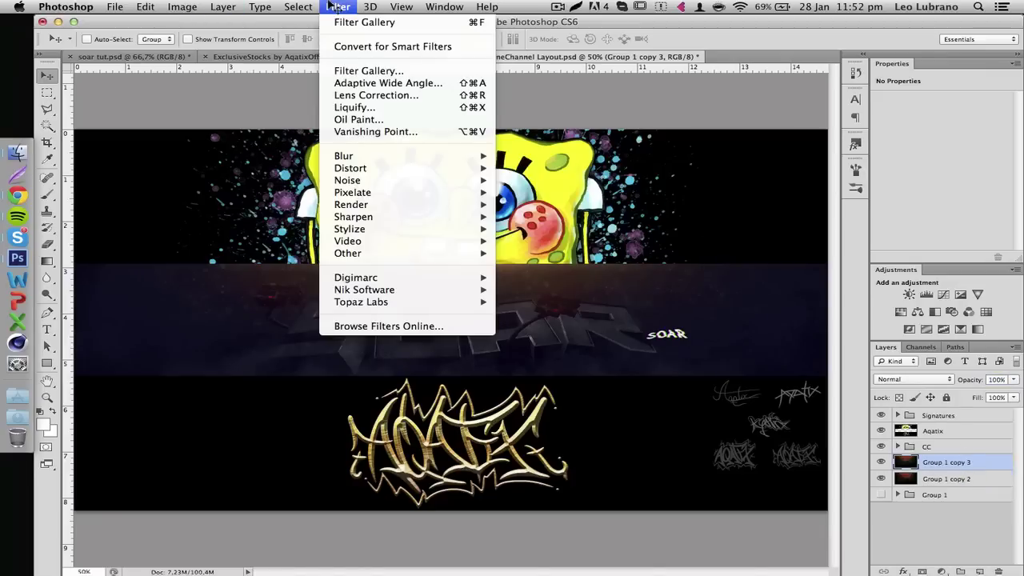
{"action": "mouse_move", "coordinate": [351, 158]}
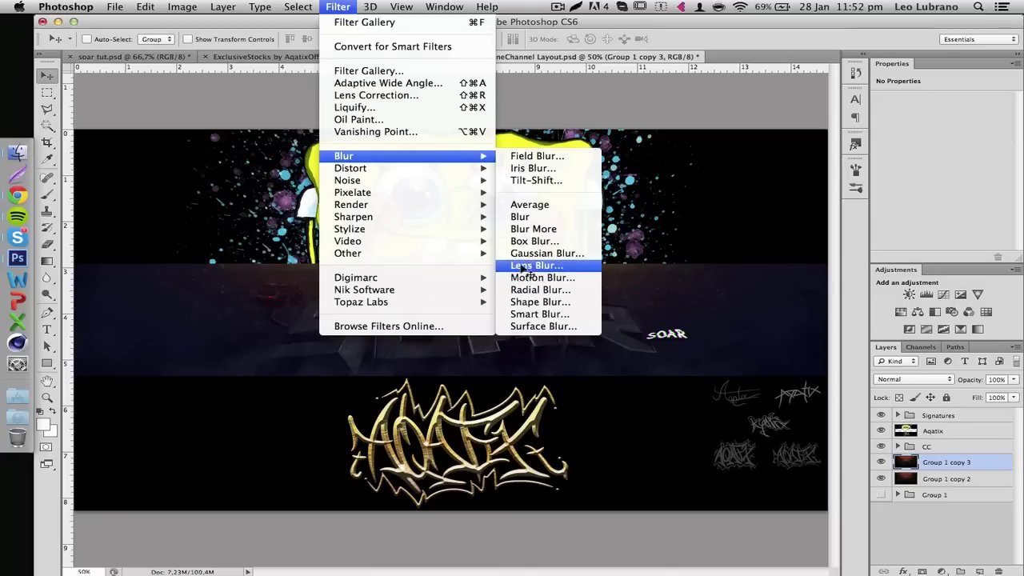
{"action": "left_click", "coordinate": [562, 266]}
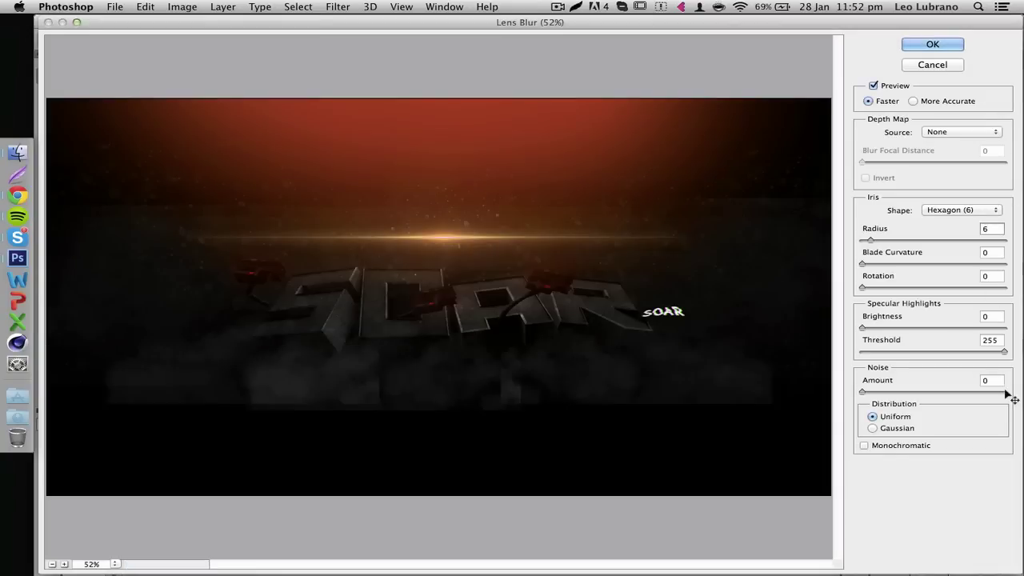
{"action": "left_click", "coordinate": [1000, 230]}
{"action": "key", "text": "Up"}
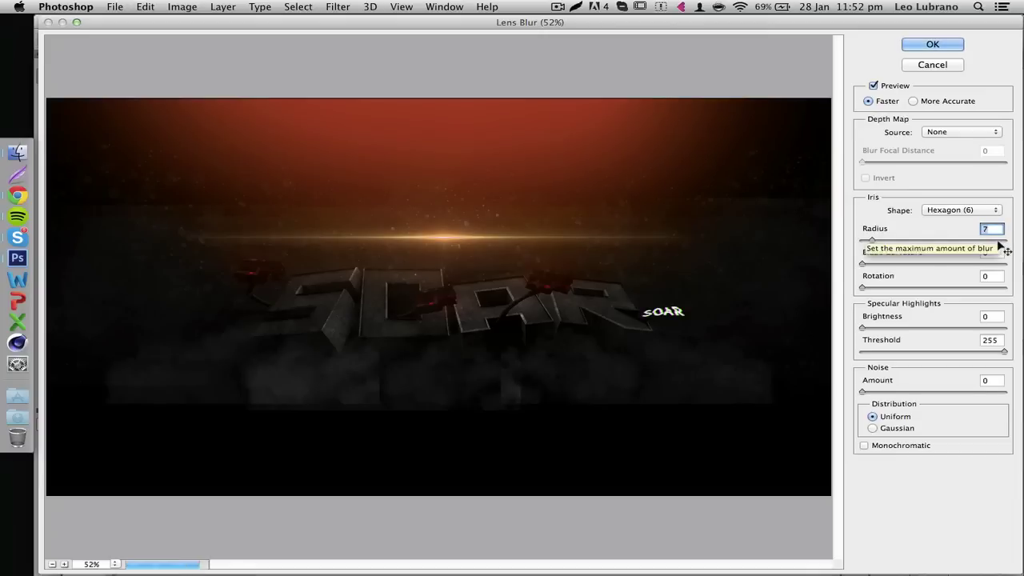
{"action": "left_click", "coordinate": [942, 45]}
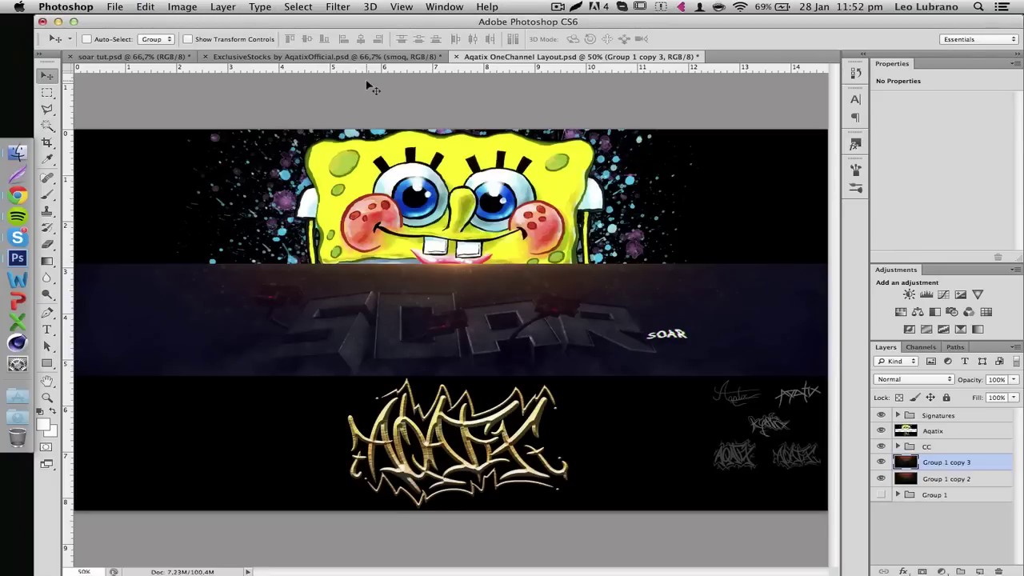
Apply a Lens Blur with a hexagonal iris and radius 12 to Group 1 copy 3.
{"action": "left_click", "coordinate": [339, 7]}
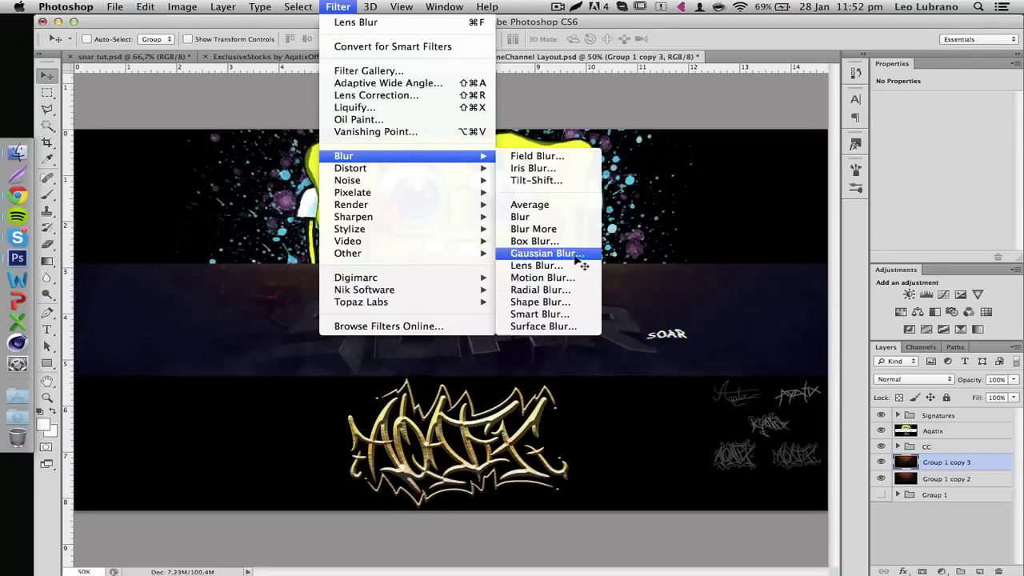
{"action": "left_click", "coordinate": [570, 266]}
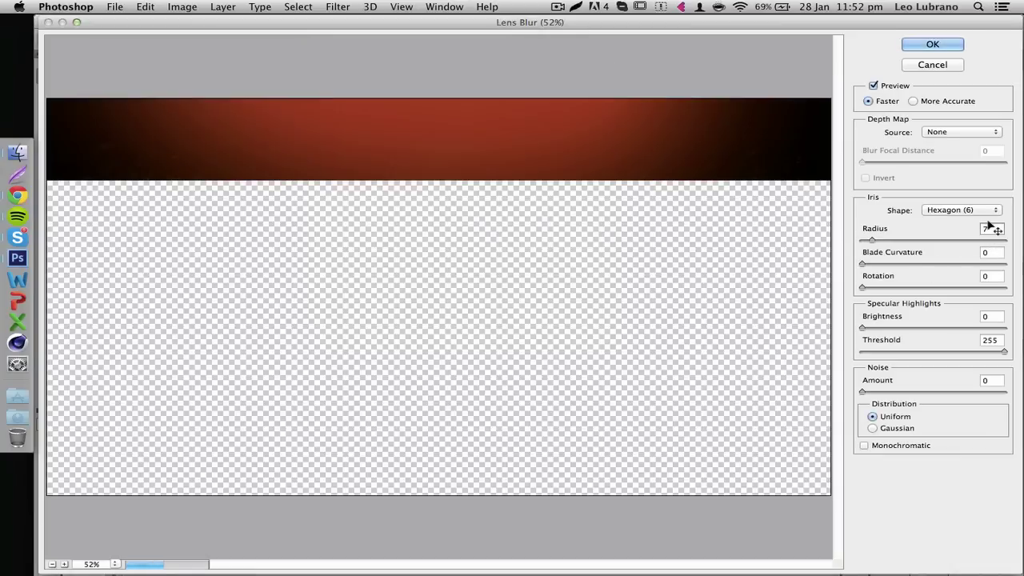
{"action": "double_click", "coordinate": [989, 230]}
{"action": "type", "text": "10"}
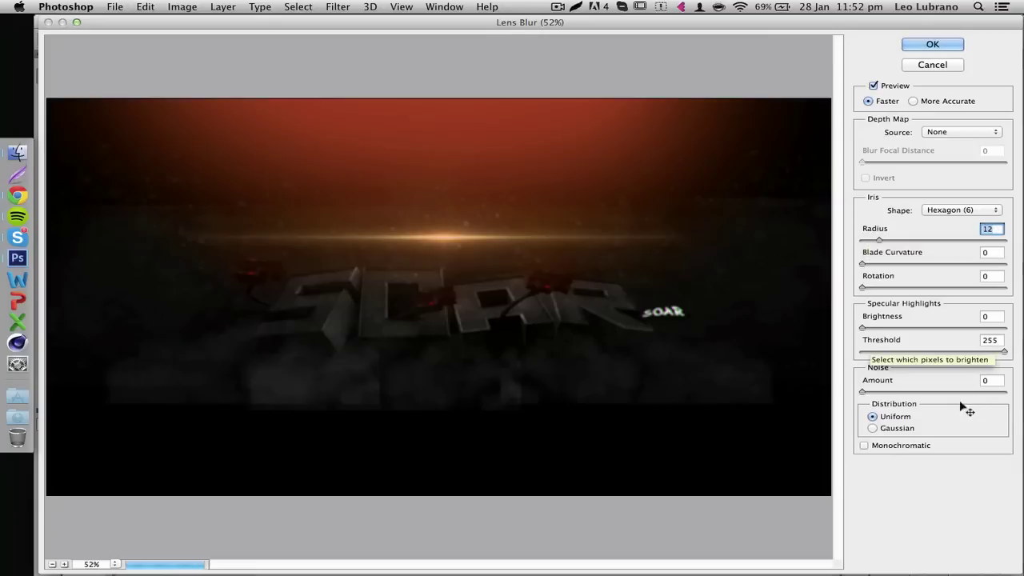
{"action": "left_click", "coordinate": [920, 47]}
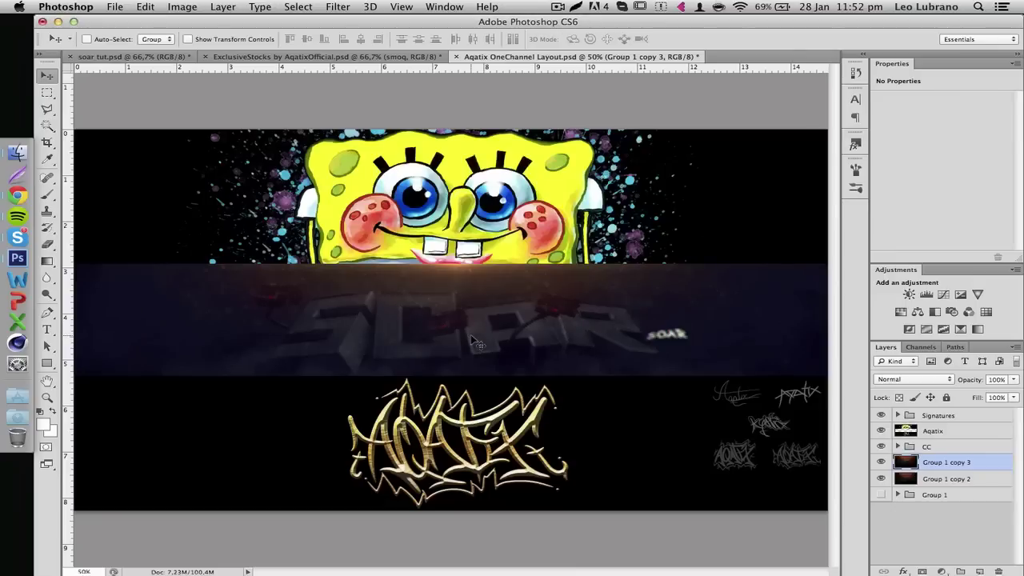
Erase the blur over the 3D letters on Group 1 copy 3 using the 405 px Eraser at 49% opacity.
{"action": "key", "text": "super+plus"}
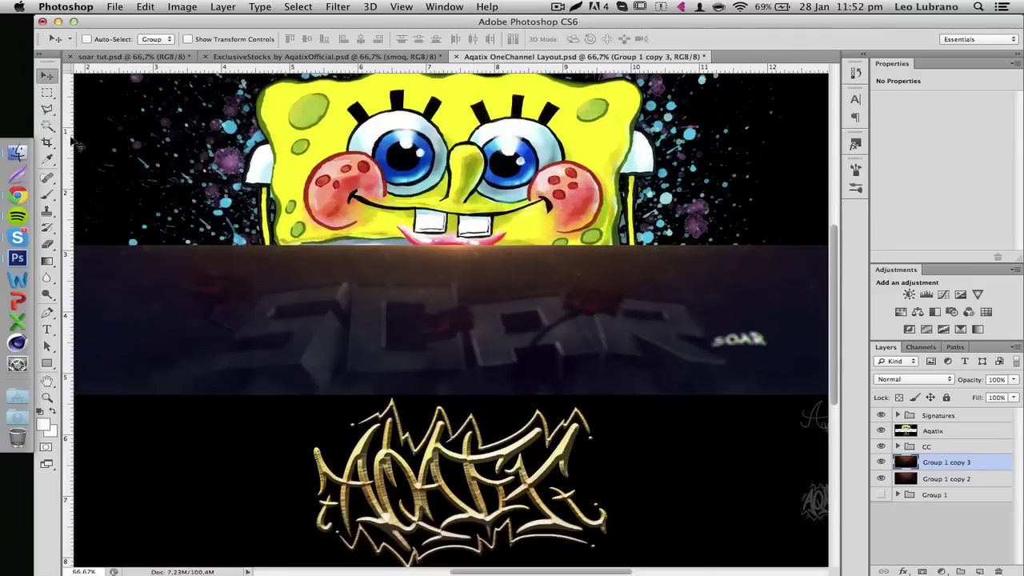
{"action": "left_click", "coordinate": [48, 243]}
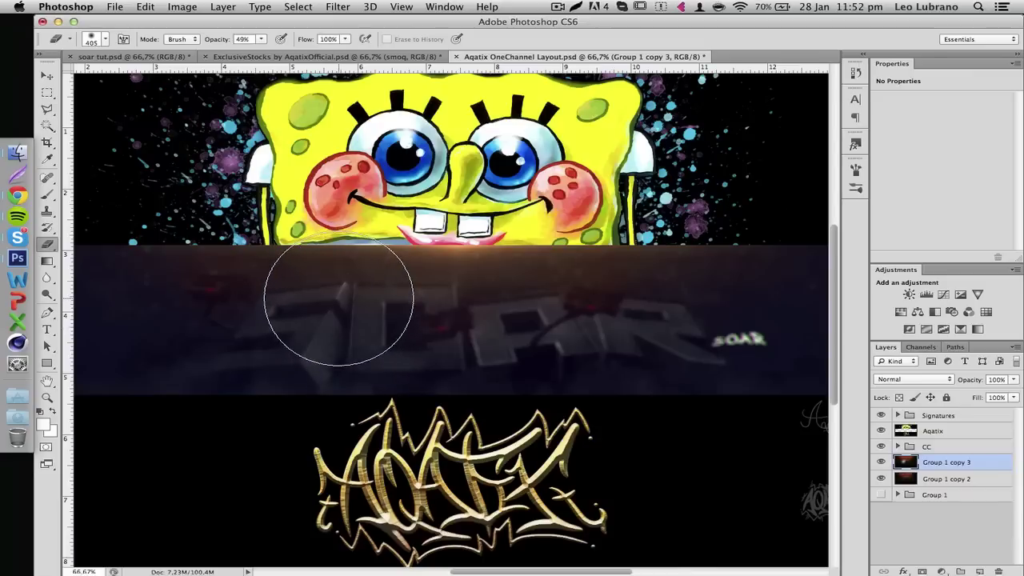
{"action": "mouse_move", "coordinate": [338, 302]}
{"action": "left_mouse_down"}
{"action": "mouse_move", "coordinate": [320, 293]}
{"action": "mouse_move", "coordinate": [521, 293]}
{"action": "mouse_move", "coordinate": [468, 302]}
{"action": "mouse_move", "coordinate": [549, 272]}
{"action": "mouse_move", "coordinate": [648, 305]}
{"action": "left_mouse_up"}
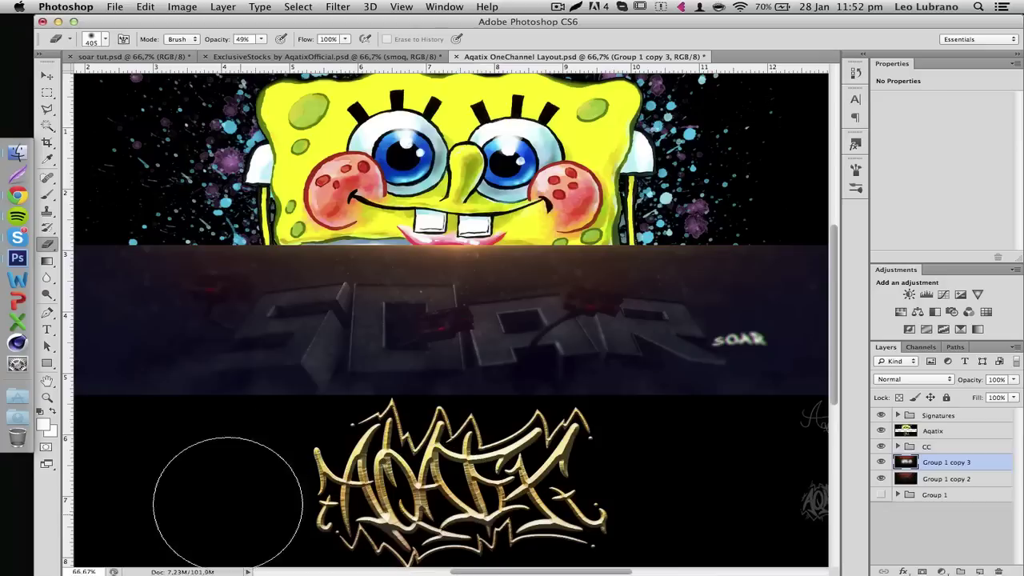
{"action": "left_click_drag", "start_coordinate": [352, 432], "coordinate": [241, 374]}
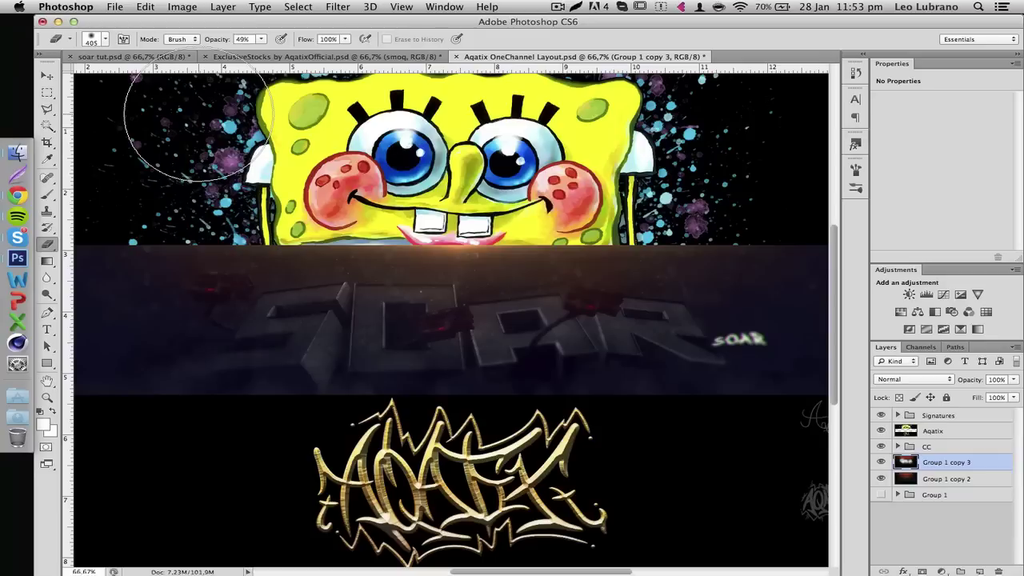
Replace the partly erased layer with a fresh duplicate of Group 1 copy 2 and repeat the last Lens Blur on it.
{"action": "left_click", "coordinate": [47, 76]}
{"action": "key", "text": "Delete"}
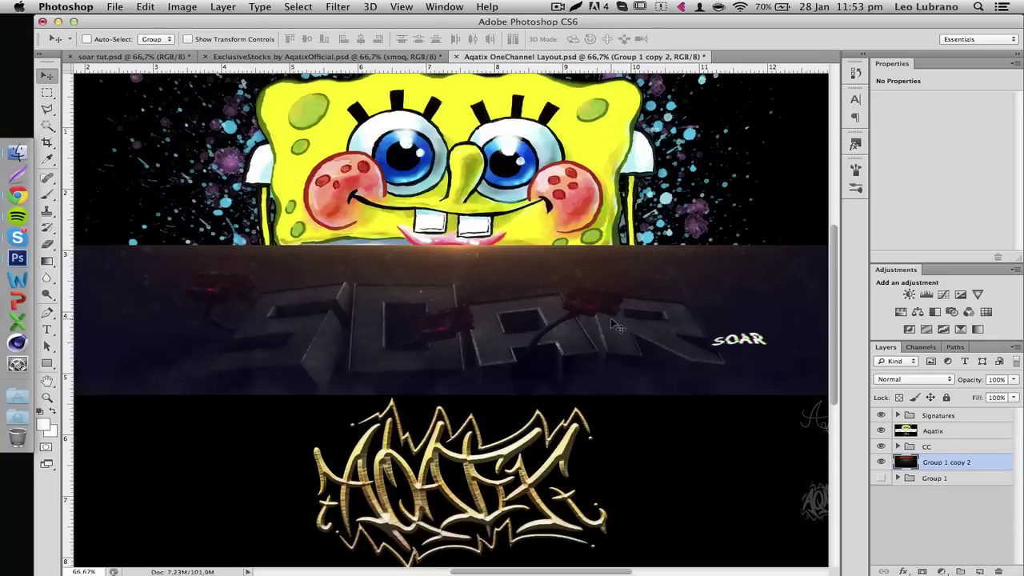
{"action": "key", "text": "ctrl+j"}
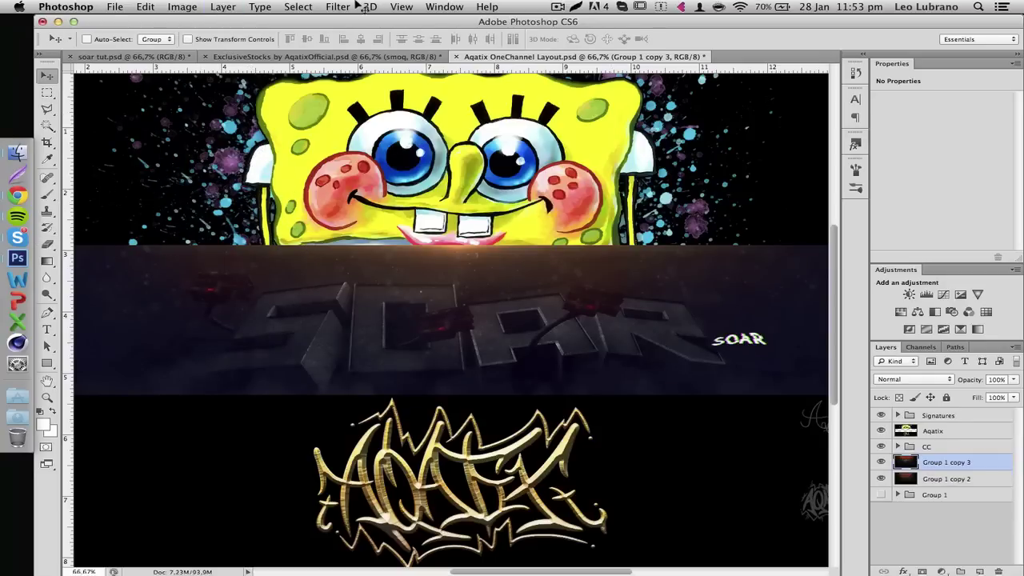
{"action": "key", "text": "ctrl+f"}
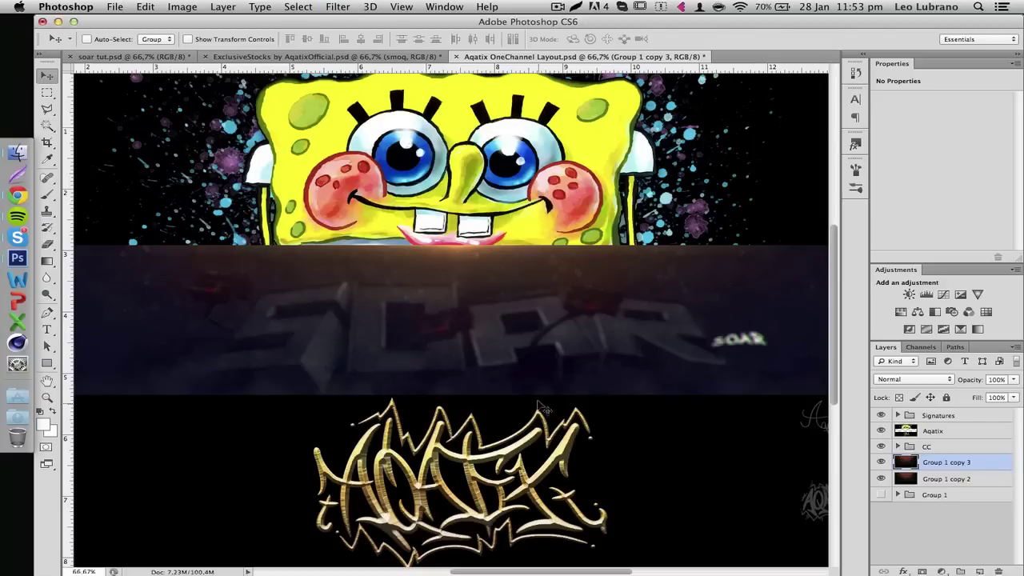
Delete the fully blurred Group 1 copy 3 and create a new unblurred duplicate of Group 1 copy 2.
{"action": "left_click", "coordinate": [47, 109]}
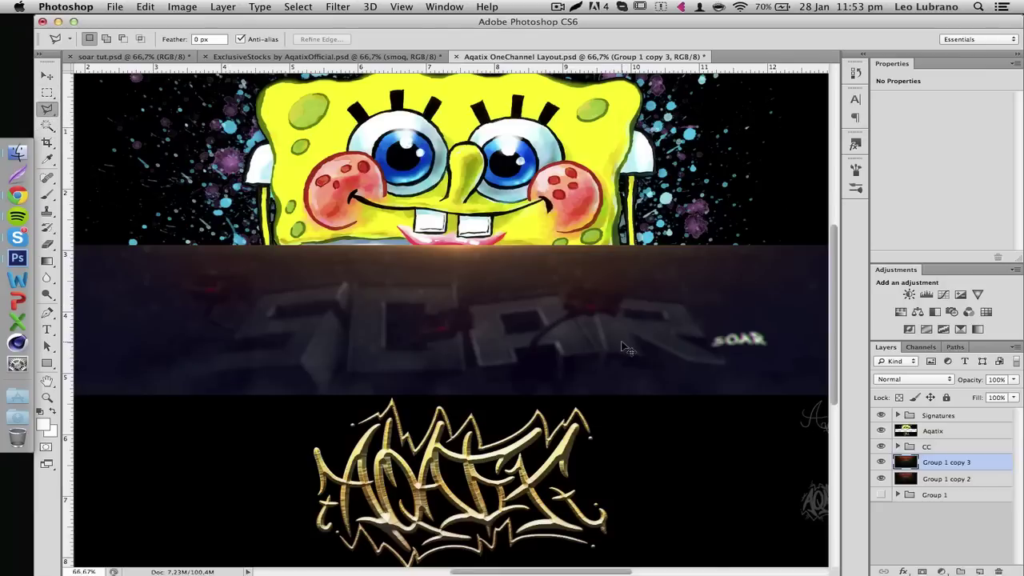
{"action": "key", "text": "Delete"}
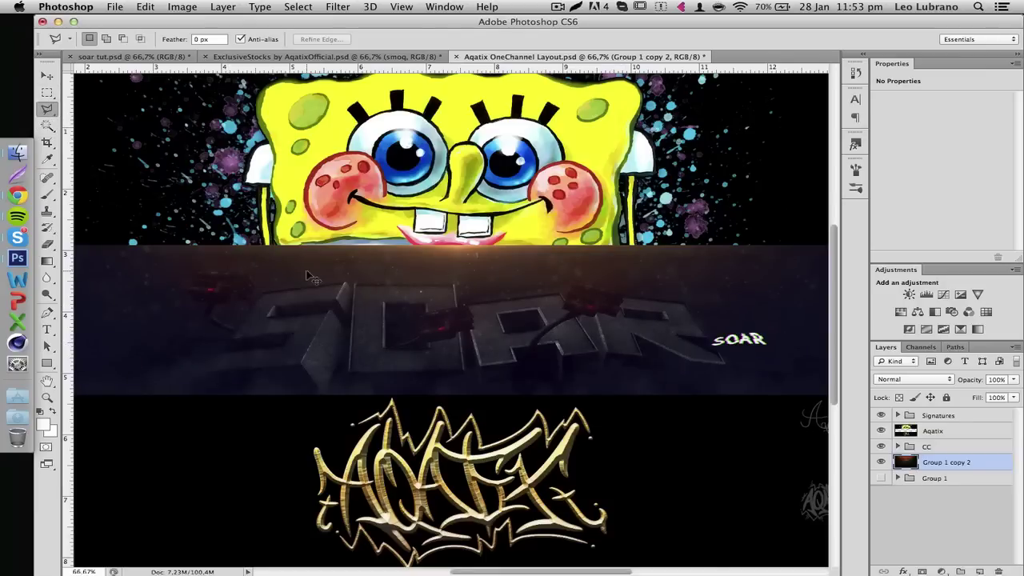
{"action": "key", "text": "super+j"}
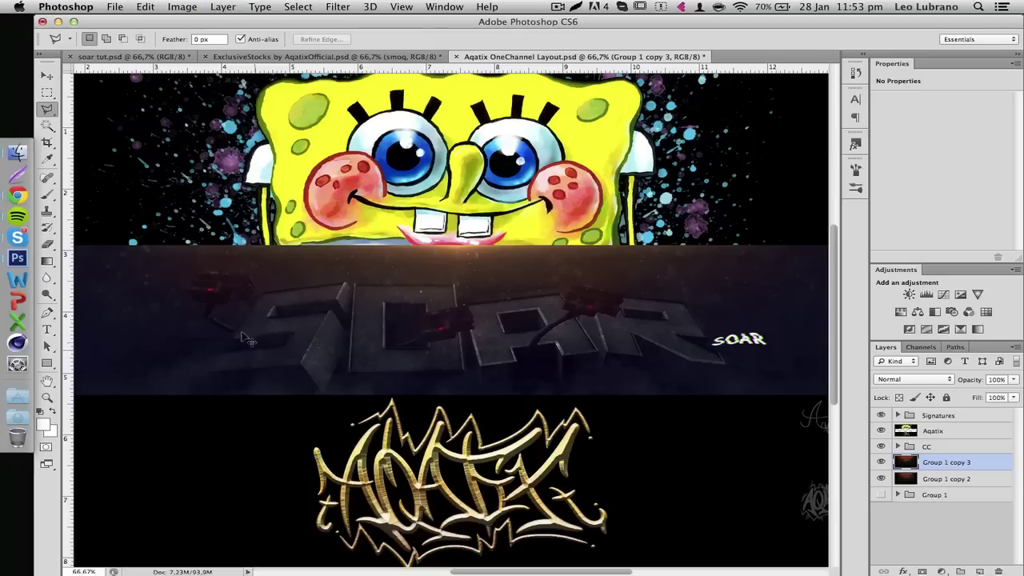
Select two long triangular shards across the 3D text with the Polygonal Lasso, one over the first letters and one over the last letters.
{"action": "left_click", "coordinate": [163, 328]}
{"action": "left_click", "coordinate": [376, 346]}
{"action": "double_click", "coordinate": [169, 264]}
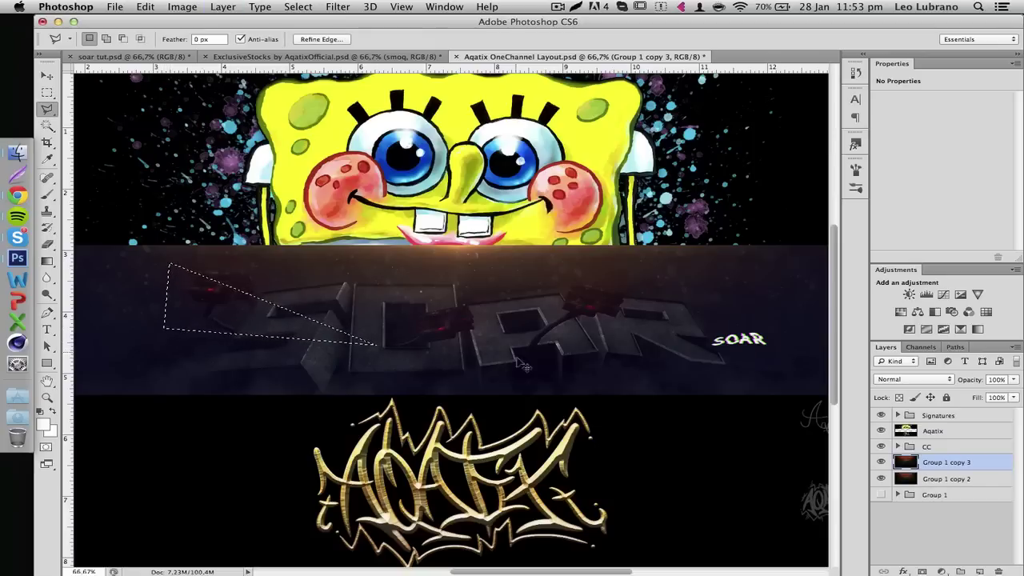
{"action": "key", "text": "shift"}
{"action": "left_click", "coordinate": [452, 340]}
{"action": "left_click", "coordinate": [683, 374]}
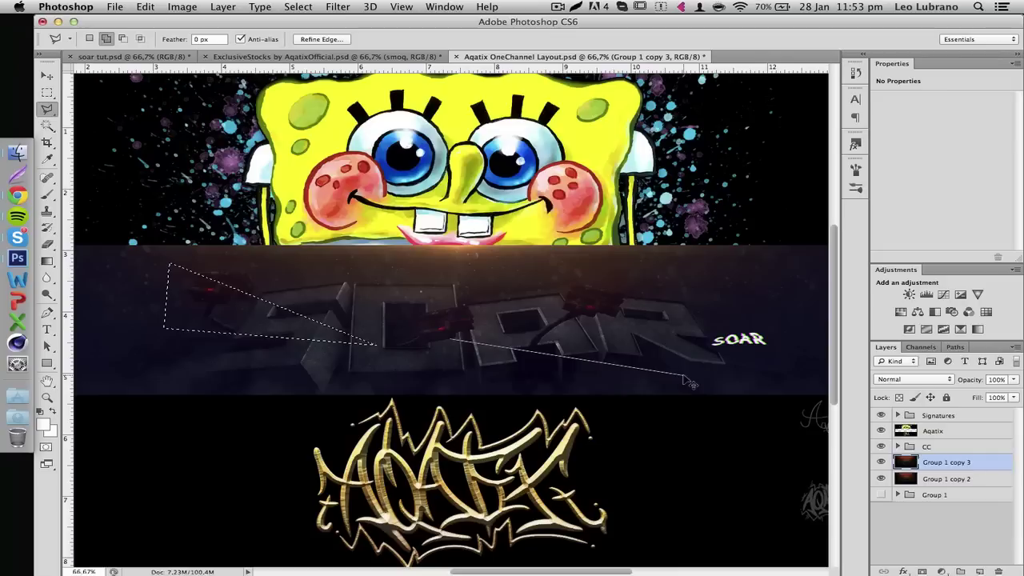
{"action": "double_click", "coordinate": [675, 325]}
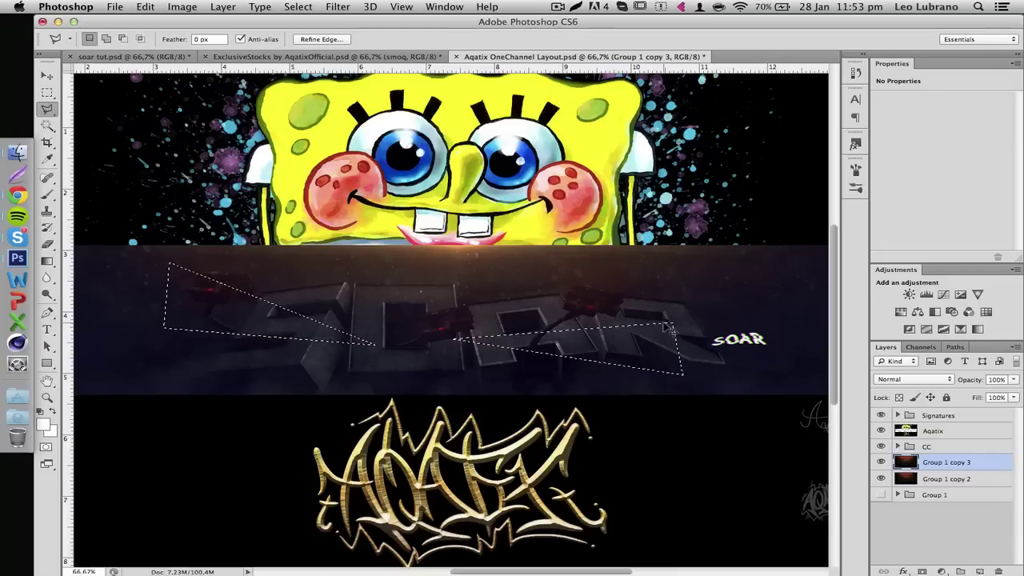
Add two smaller triangles to the selection, one below and one above the middle letters of the 3D text.
{"action": "left_click", "coordinate": [380, 381]}
{"action": "left_click", "coordinate": [412, 350]}
{"action": "double_click", "coordinate": [410, 389]}
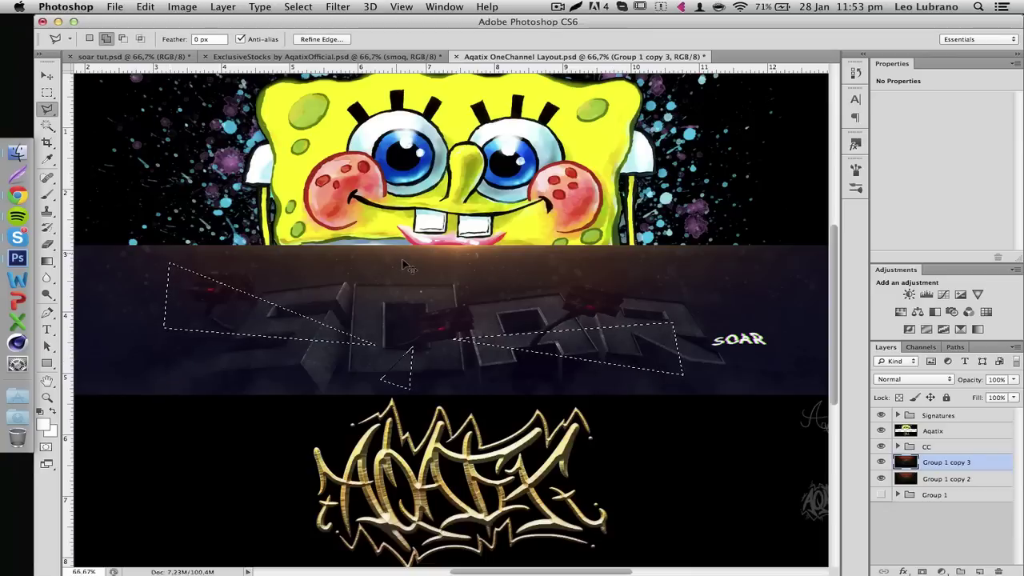
{"action": "left_click", "coordinate": [457, 274]}
{"action": "left_click", "coordinate": [420, 315]}
{"action": "double_click", "coordinate": [524, 281]}
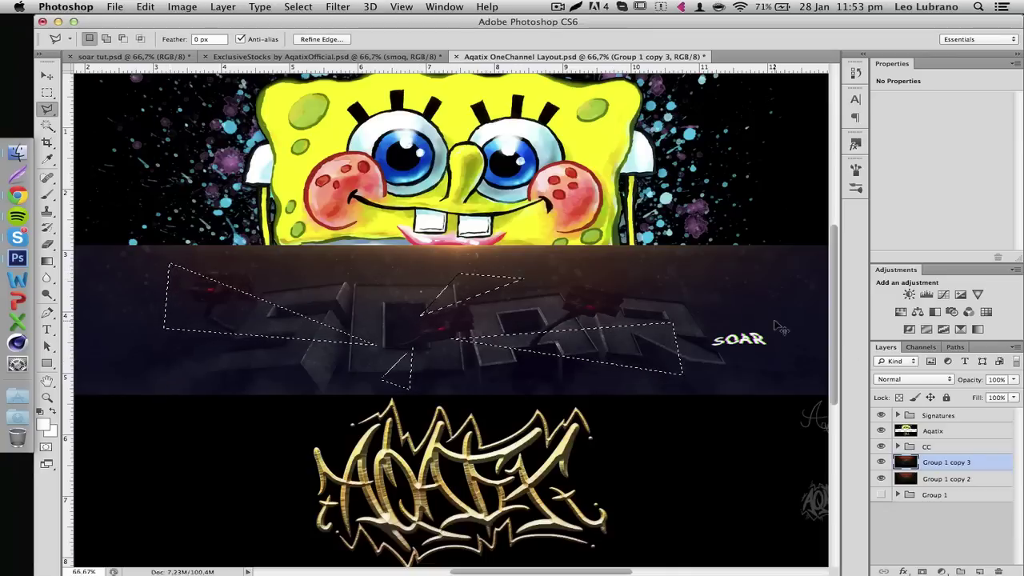
Add a narrow triangle crossing the small SOAR caption to the existing selection.
{"action": "scroll", "coordinate": [781, 327], "scroll_direction": "right", "scroll_amount": 3}
{"action": "key", "text": "super+d"}
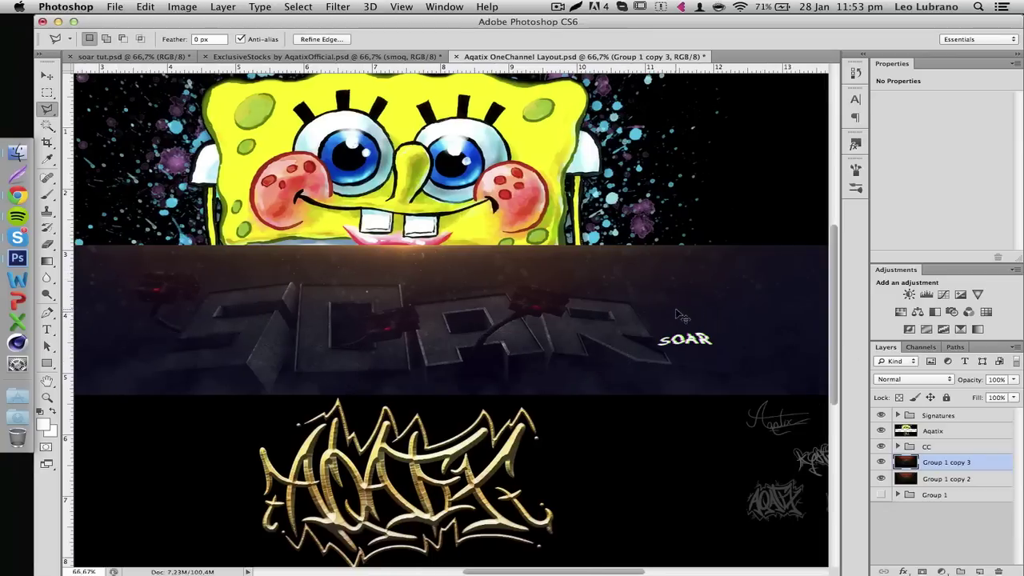
{"action": "double_click", "coordinate": [715, 363]}
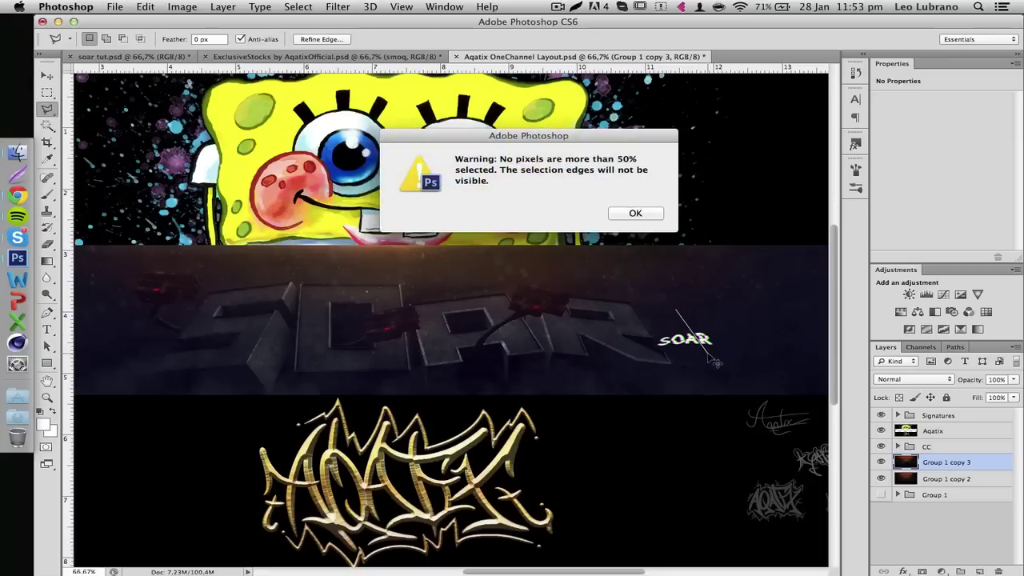
{"action": "key", "text": "Return"}
{"action": "key", "text": "shift"}
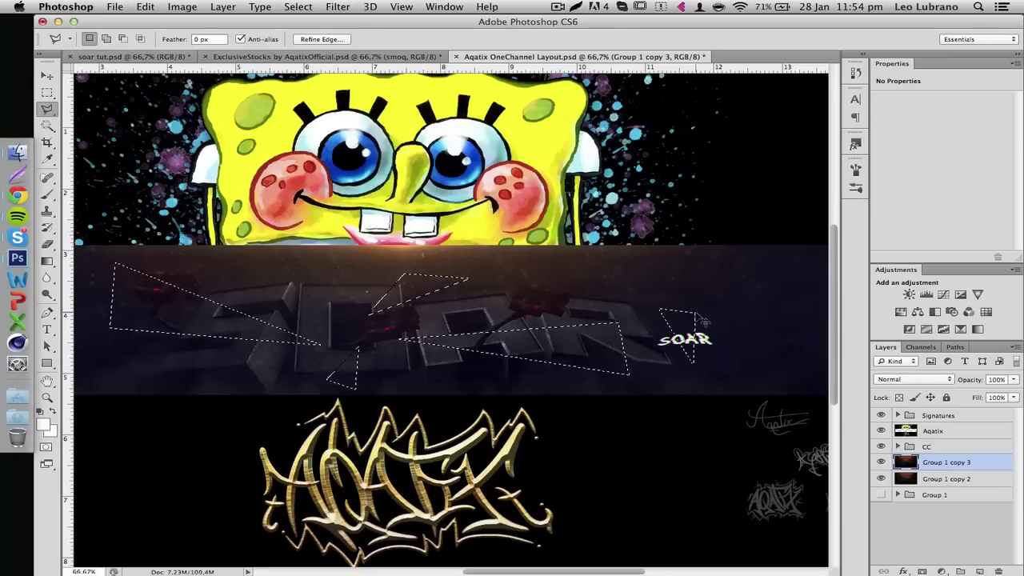
{"action": "scroll", "coordinate": [703, 321], "scroll_direction": "left", "scroll_amount": 5}
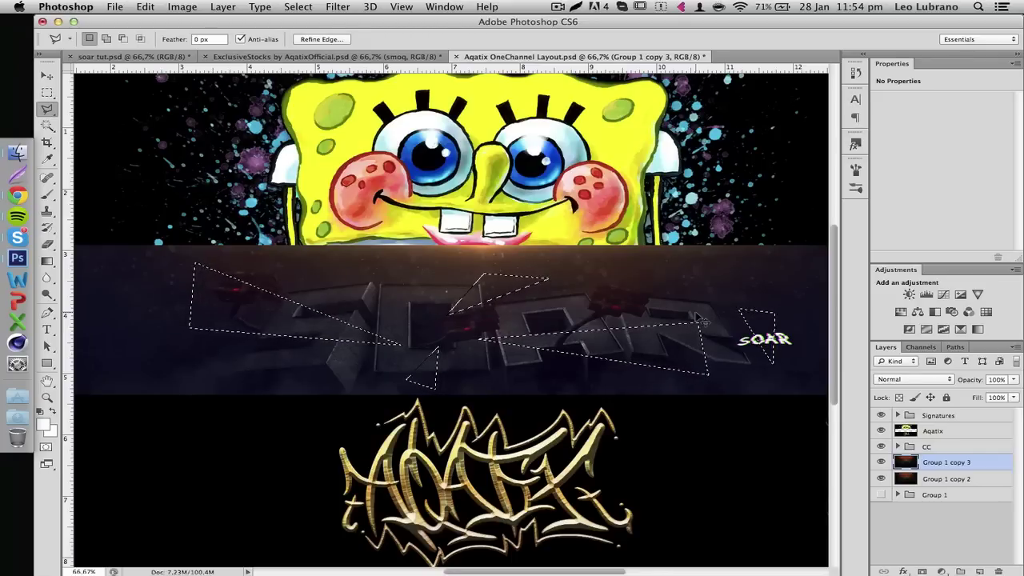
Delete everything outside the selected triangles on Group 1 copy 3, clear the selection and check the shards without Group 1 copy 2.
{"action": "left_click", "coordinate": [337, 7]}
{"action": "left_click", "coordinate": [338, 7]}
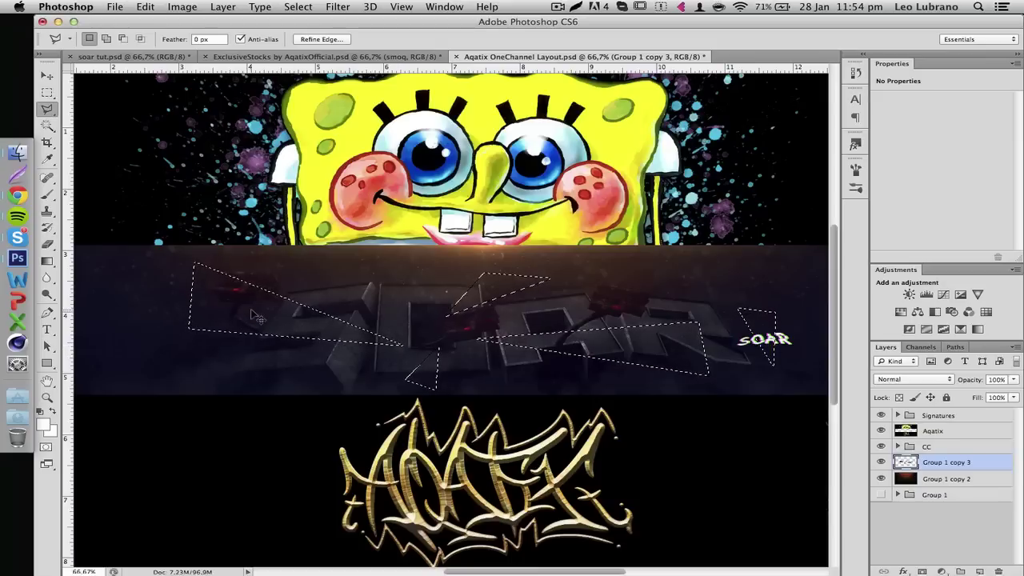
{"action": "key", "text": "super+shift+i"}
{"action": "key", "text": "Delete"}
{"action": "key", "text": "super+d"}
{"action": "left_click", "coordinate": [881, 479]}
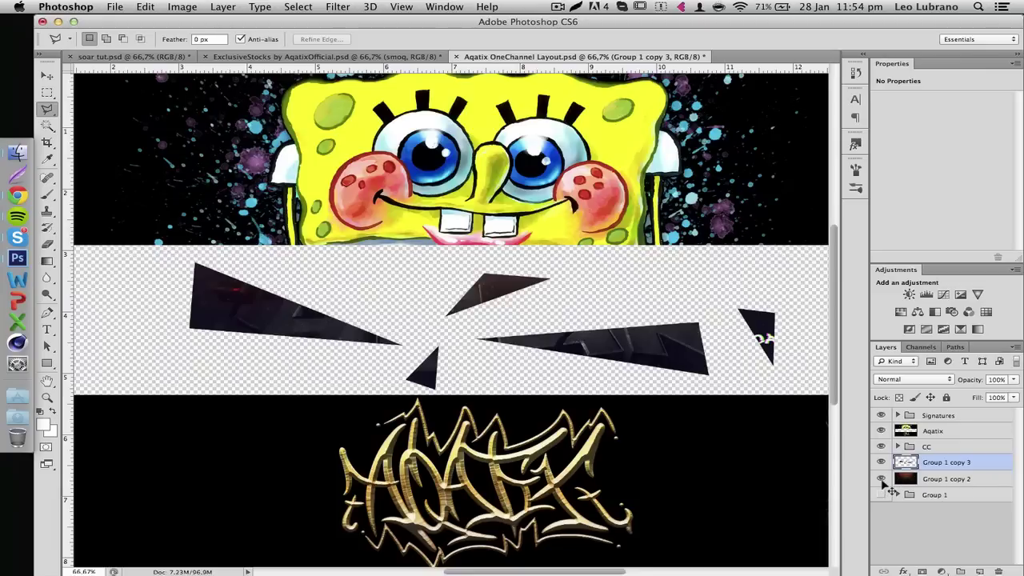
{"action": "left_click", "coordinate": [881, 479]}
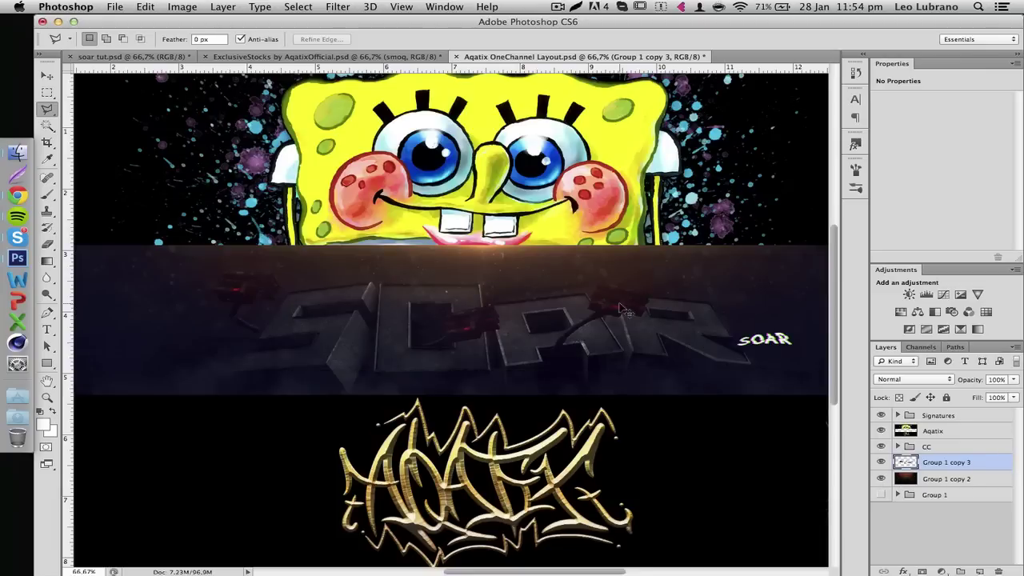
Try the last filter on the triangular shards of Group 1 copy 3 and delete that layer.
{"action": "left_click", "coordinate": [351, 7]}
{"action": "left_click", "coordinate": [350, 24]}
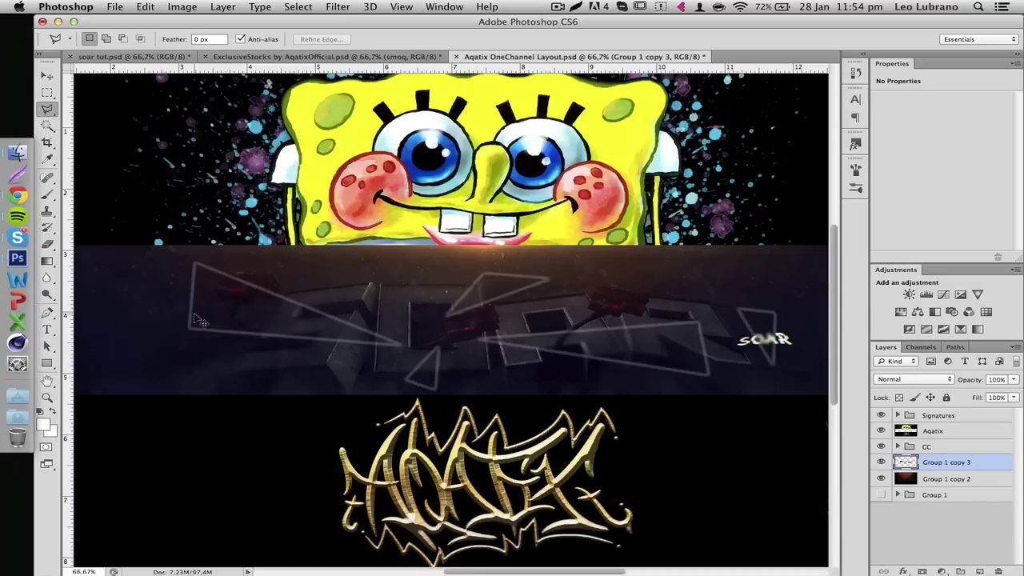
{"action": "key", "text": "Delete"}
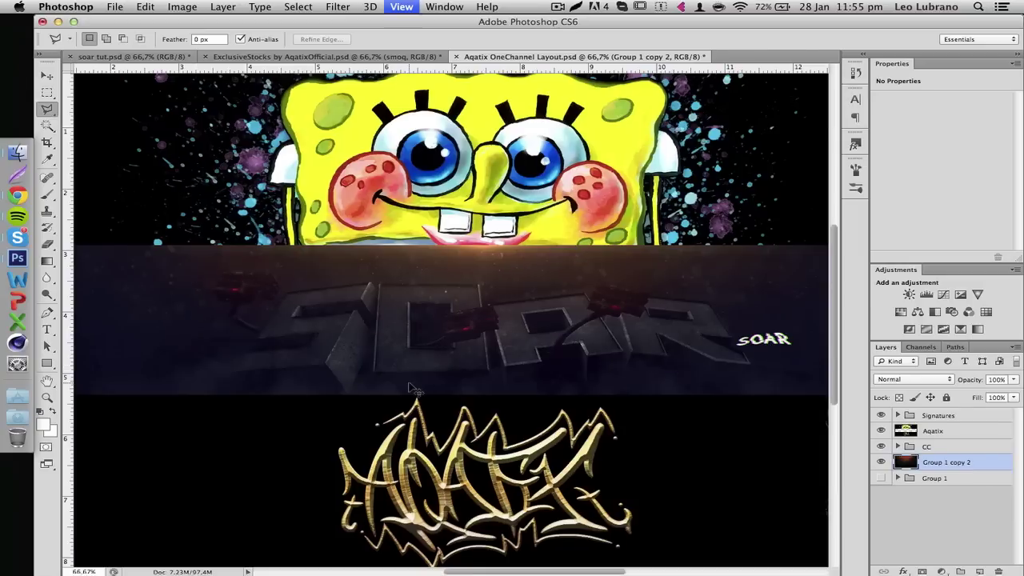
Duplicate Group 1 copy 2 and repeat the last Lens Blur on the duplicate.
{"action": "key", "text": "super+minus"}
{"action": "key", "text": "super+j"}
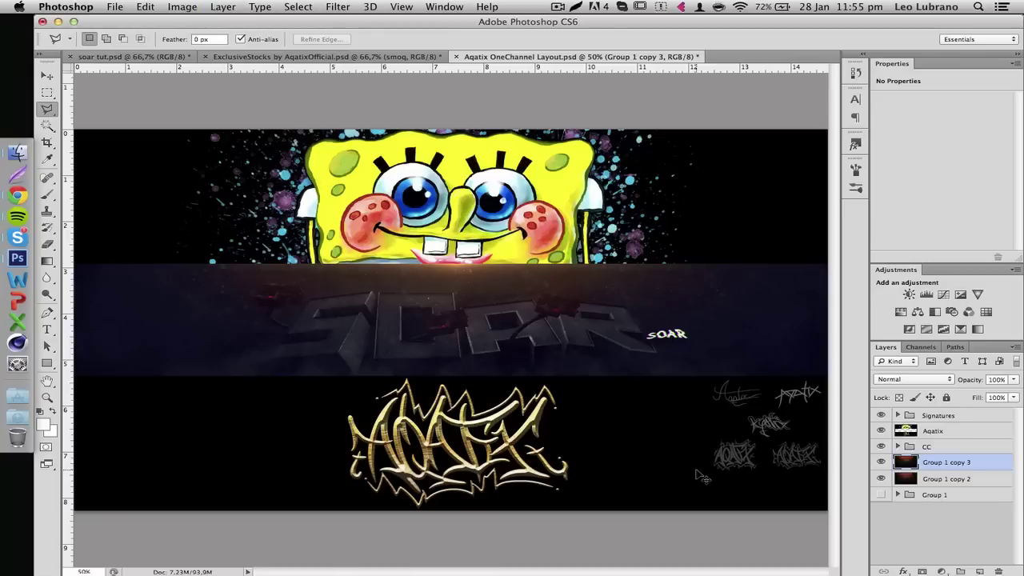
{"action": "key", "text": "super+f"}
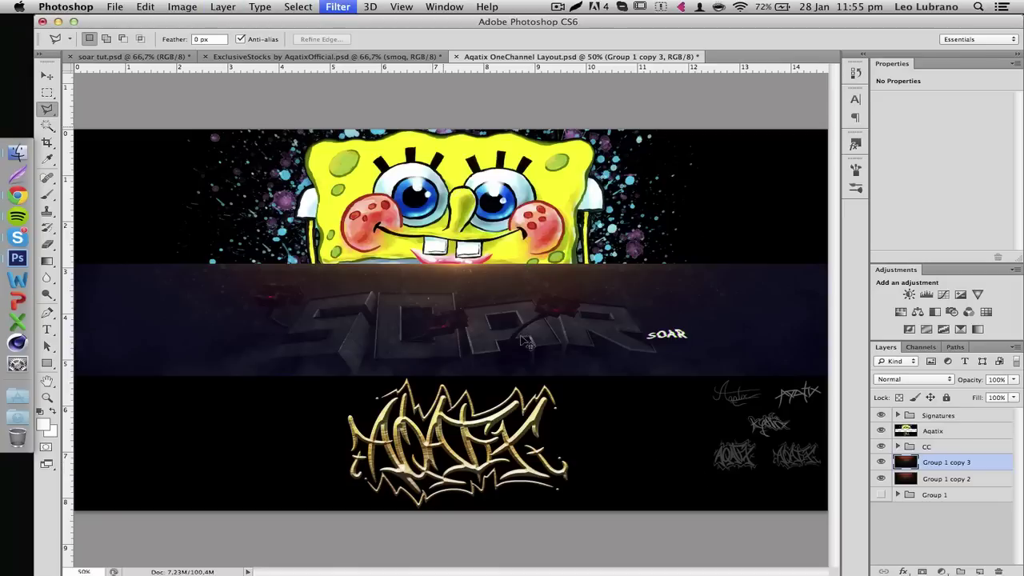
Dismiss the Cinch demo notice and, back in Photoshop, erase the blur over the 3D letters using the 405 px Eraser at 49% opacity.
{"action": "key", "text": "e"}
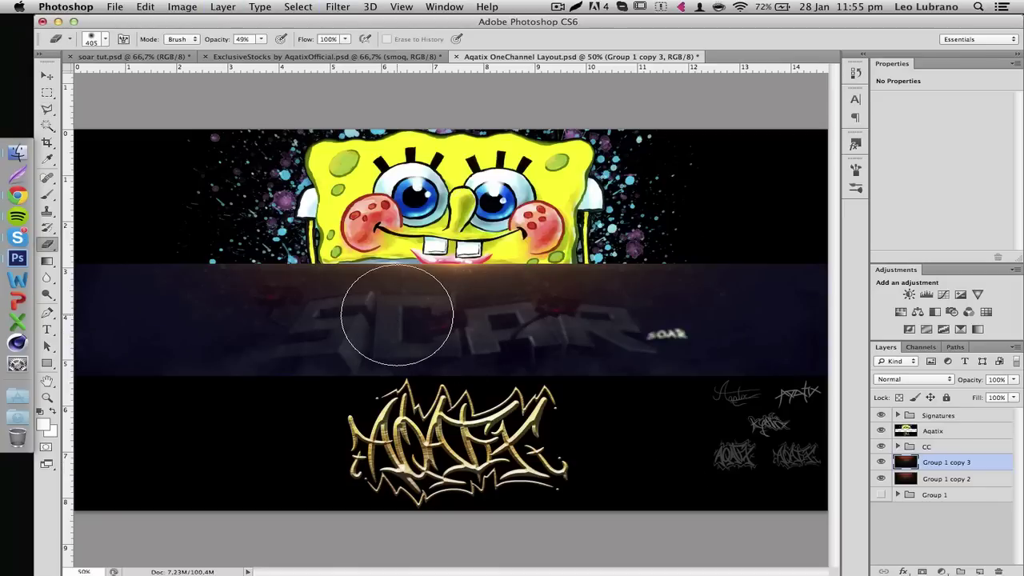
{"action": "key", "text": "super+plus"}
{"action": "key", "text": "super+plus"}
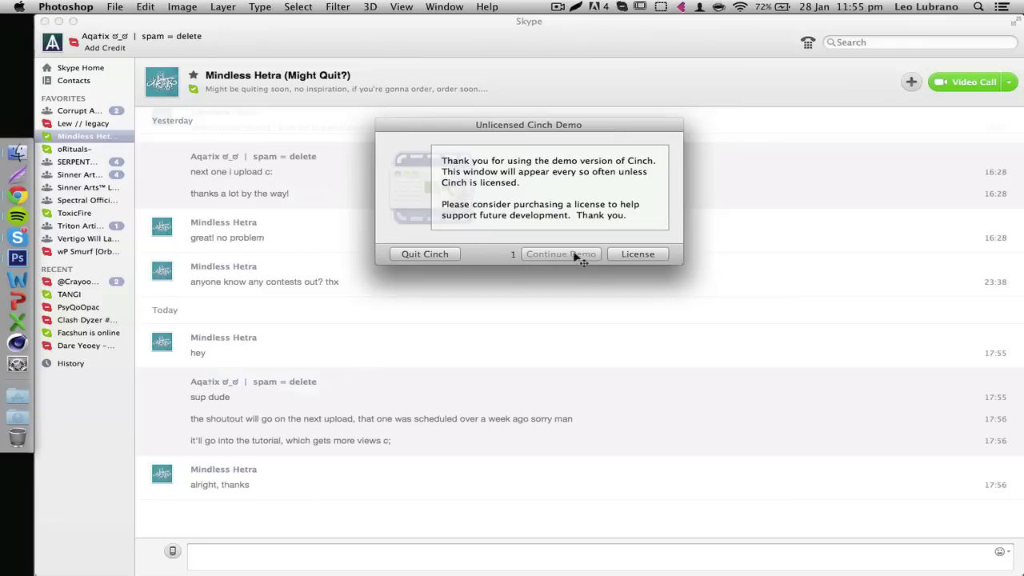
{"action": "left_click", "coordinate": [576, 255]}
{"action": "left_click", "coordinate": [18, 258]}
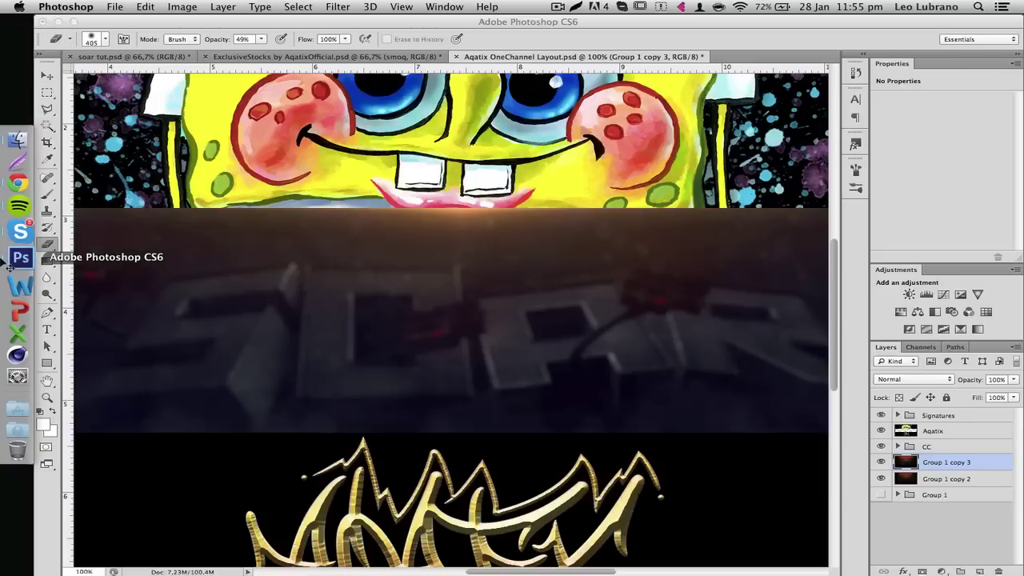
{"action": "mouse_move", "coordinate": [313, 291]}
{"action": "left_mouse_down"}
{"action": "mouse_move", "coordinate": [535, 242]}
{"action": "mouse_move", "coordinate": [589, 276]}
{"action": "left_mouse_up"}
{"action": "scroll", "coordinate": [576, 272], "scroll_direction": "right", "scroll_amount": 5}
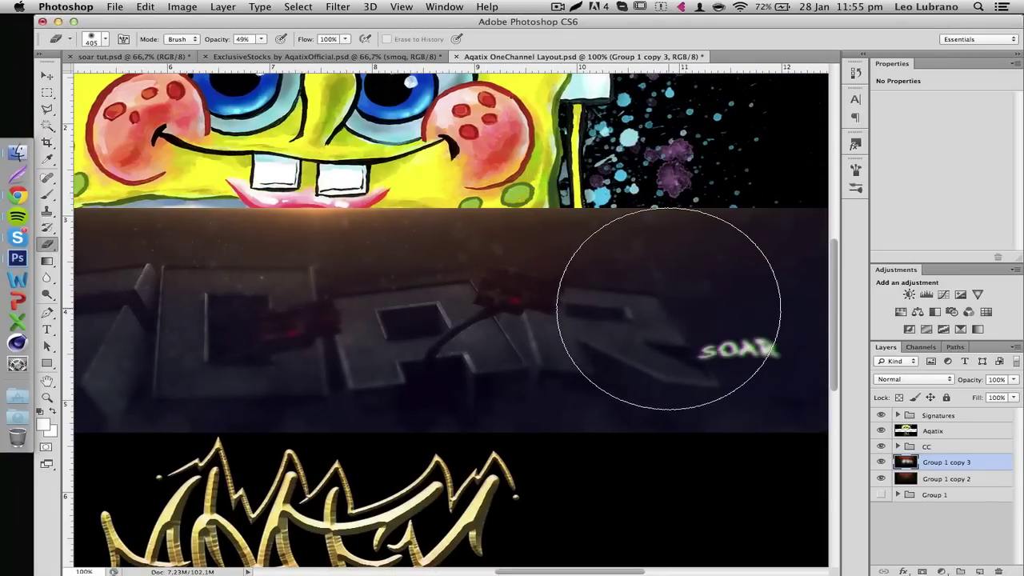
{"action": "key", "text": "super+minus"}
{"action": "key", "text": "super+minus"}
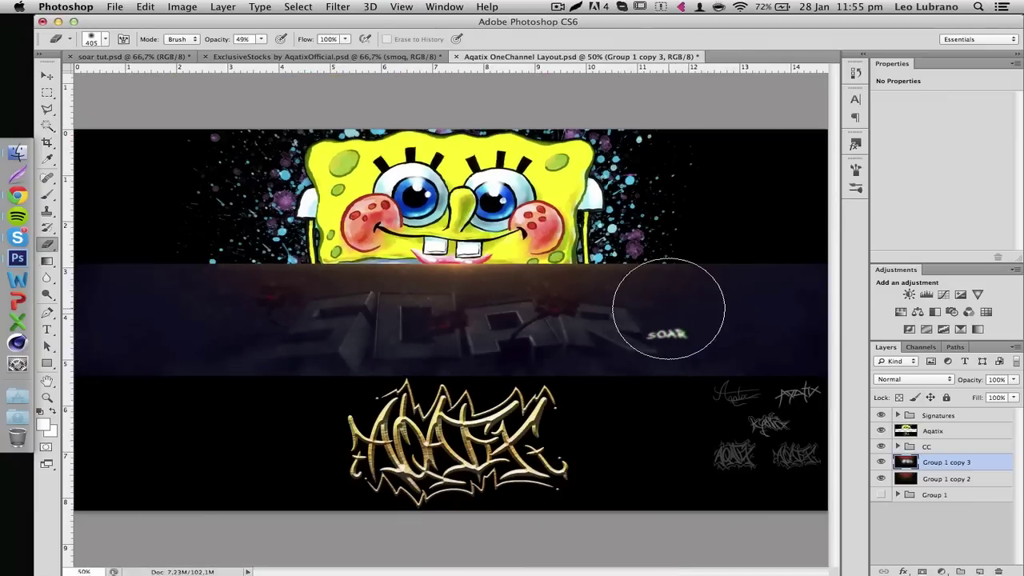
Put the Eraser away and bring up the Save for Web preview of the banner as PNG-24, examining it across the 3D letters.
{"action": "key", "text": "v"}
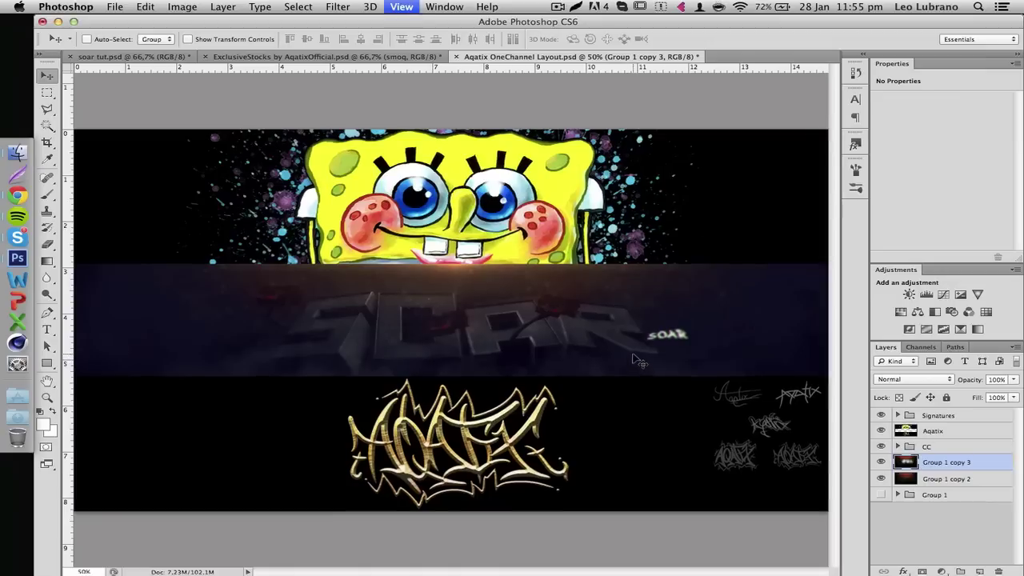
{"action": "key", "text": "super+plus"}
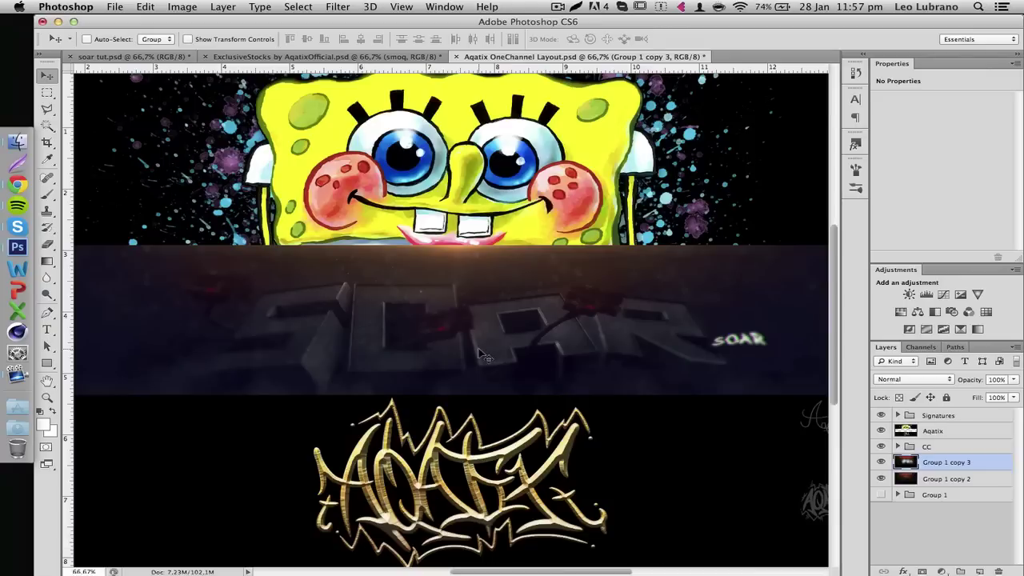
{"action": "key", "text": "super+minus"}
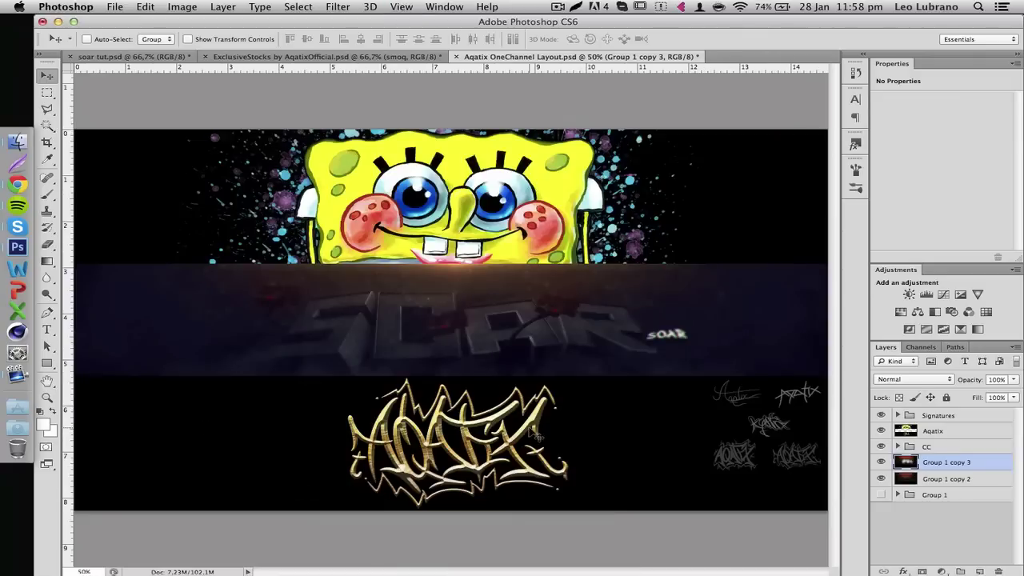
{"action": "left_click", "coordinate": [120, 8]}
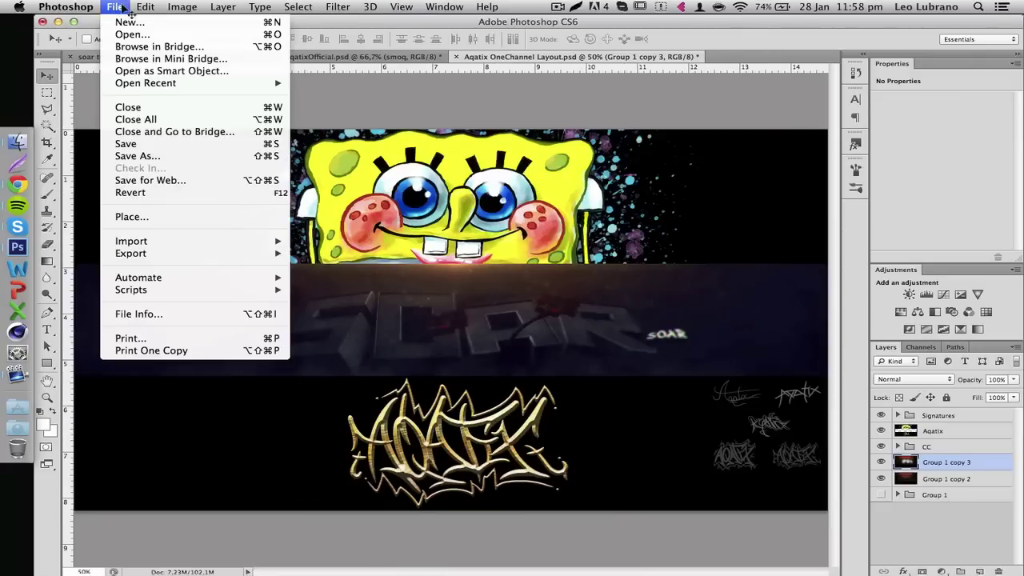
{"action": "left_click", "coordinate": [171, 183]}
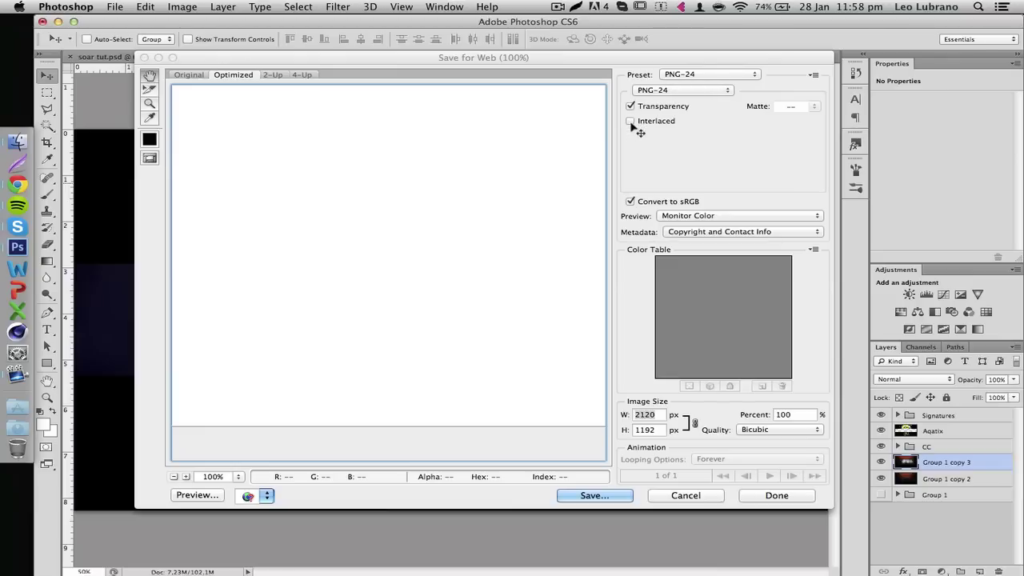
{"action": "left_click", "coordinate": [593, 497]}
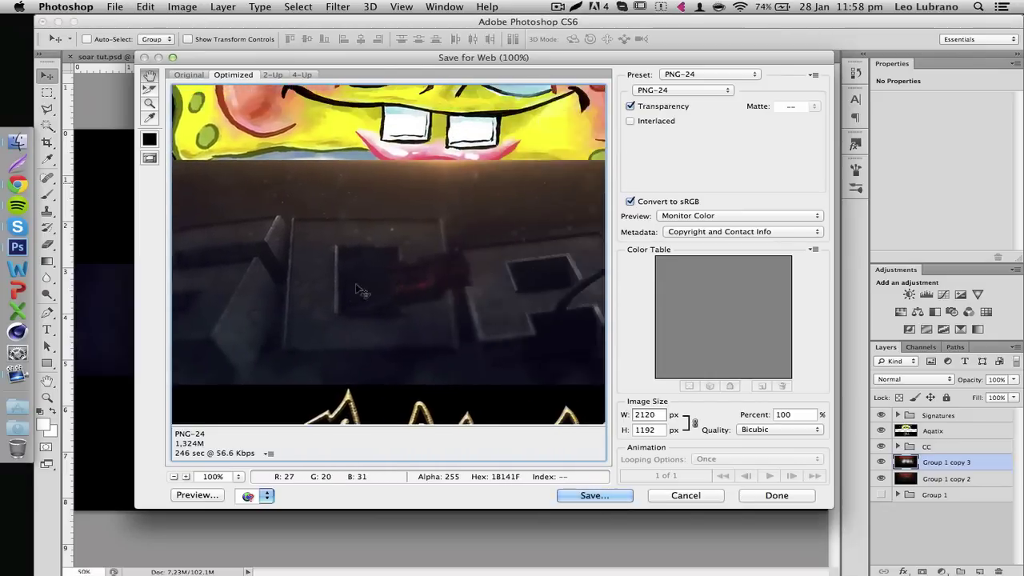
{"action": "left_click_drag", "start_coordinate": [391, 289], "coordinate": [176, 227]}
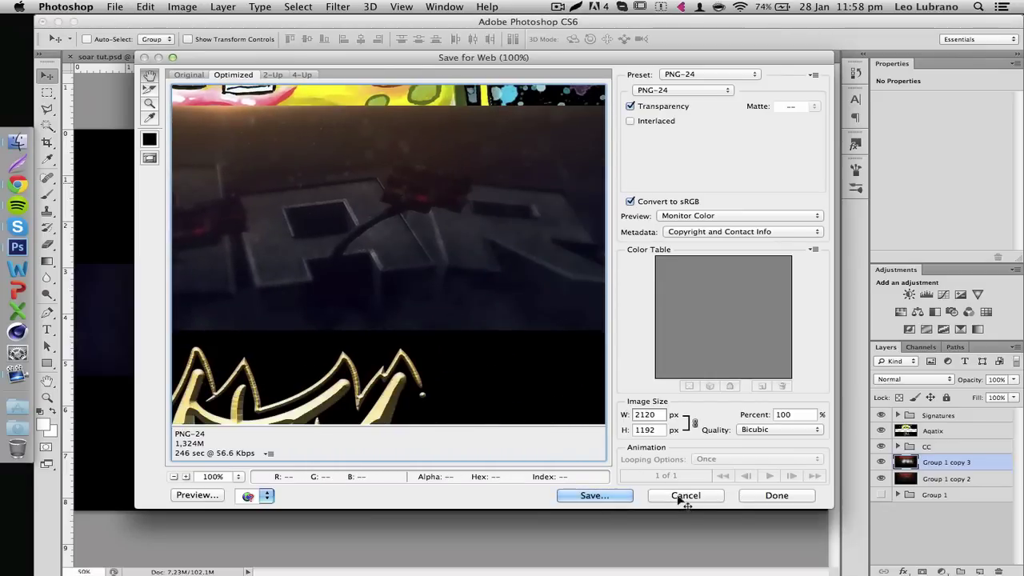